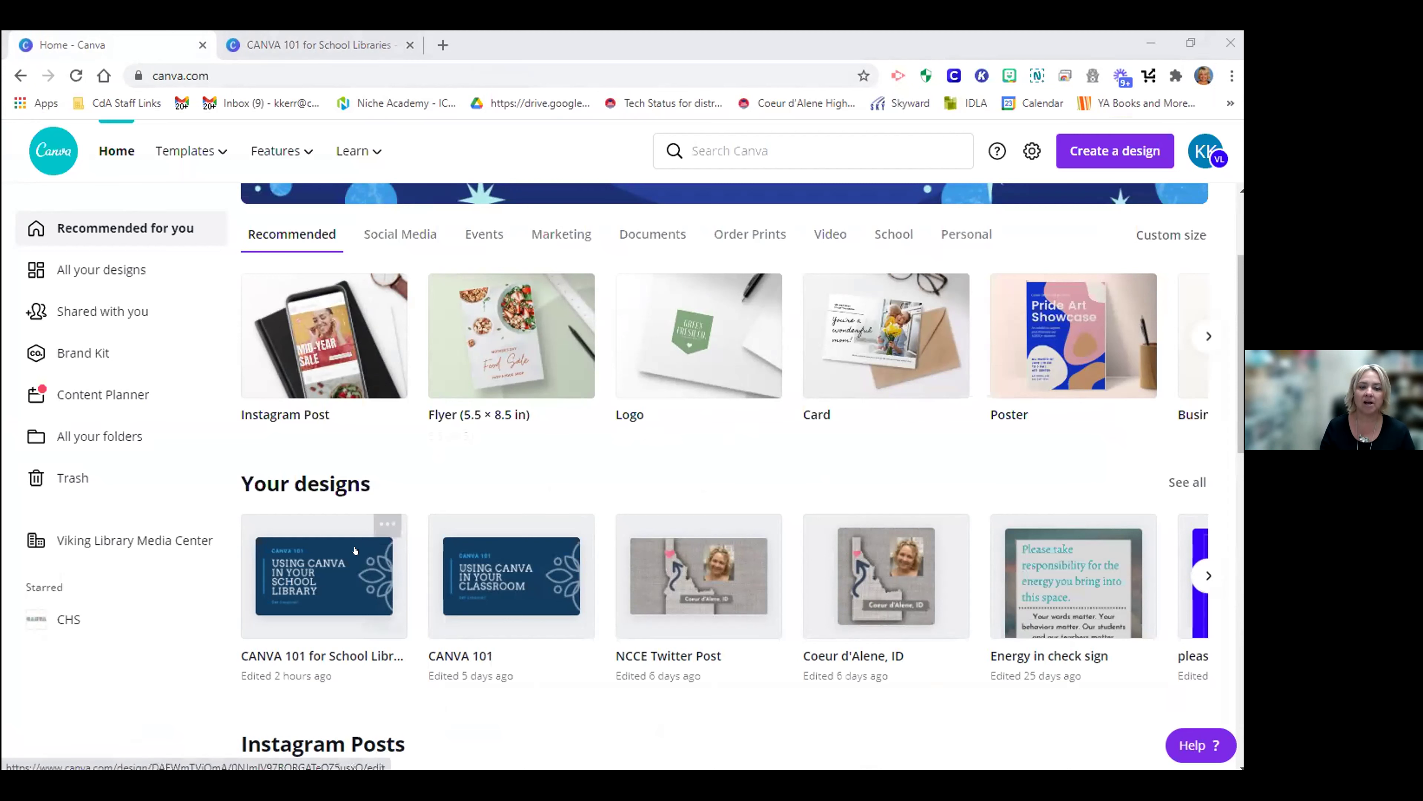
{"action": "scroll", "coordinate": [284, 492], "scroll_direction": "down", "scroll_amount": 2}
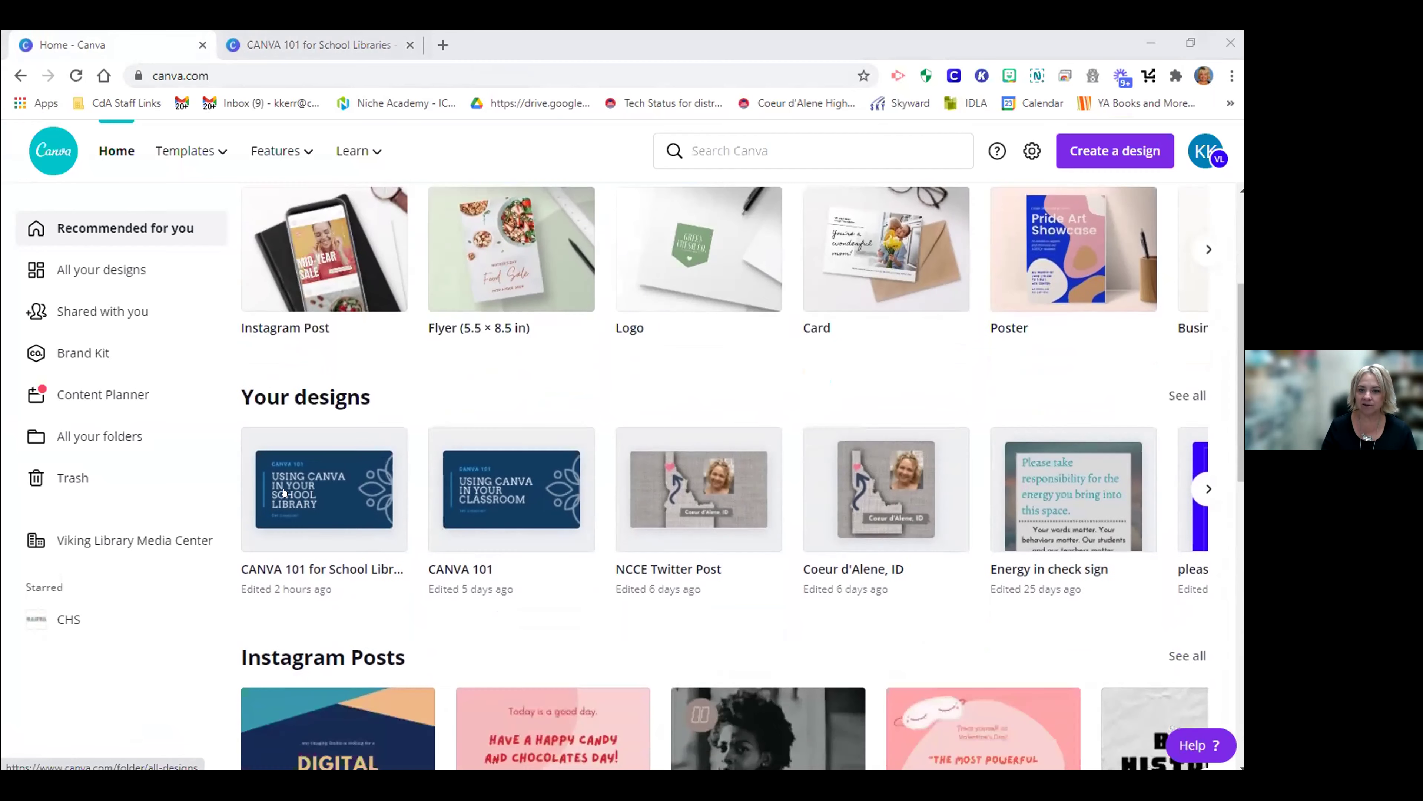
{"action": "scroll", "coordinate": [283, 492], "scroll_direction": "down", "scroll_amount": 4}
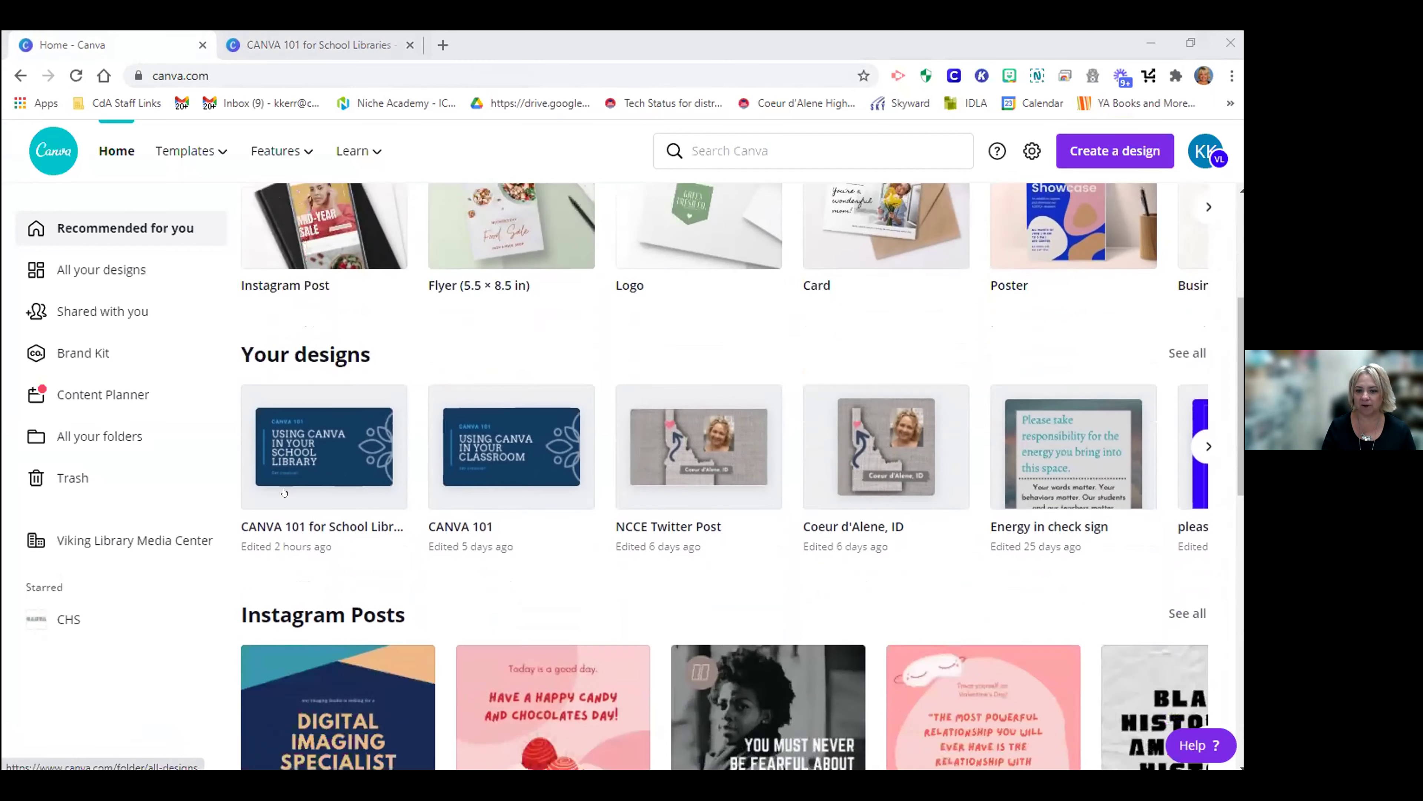
{"action": "scroll", "coordinate": [283, 492], "scroll_direction": "up", "scroll_amount": 4}
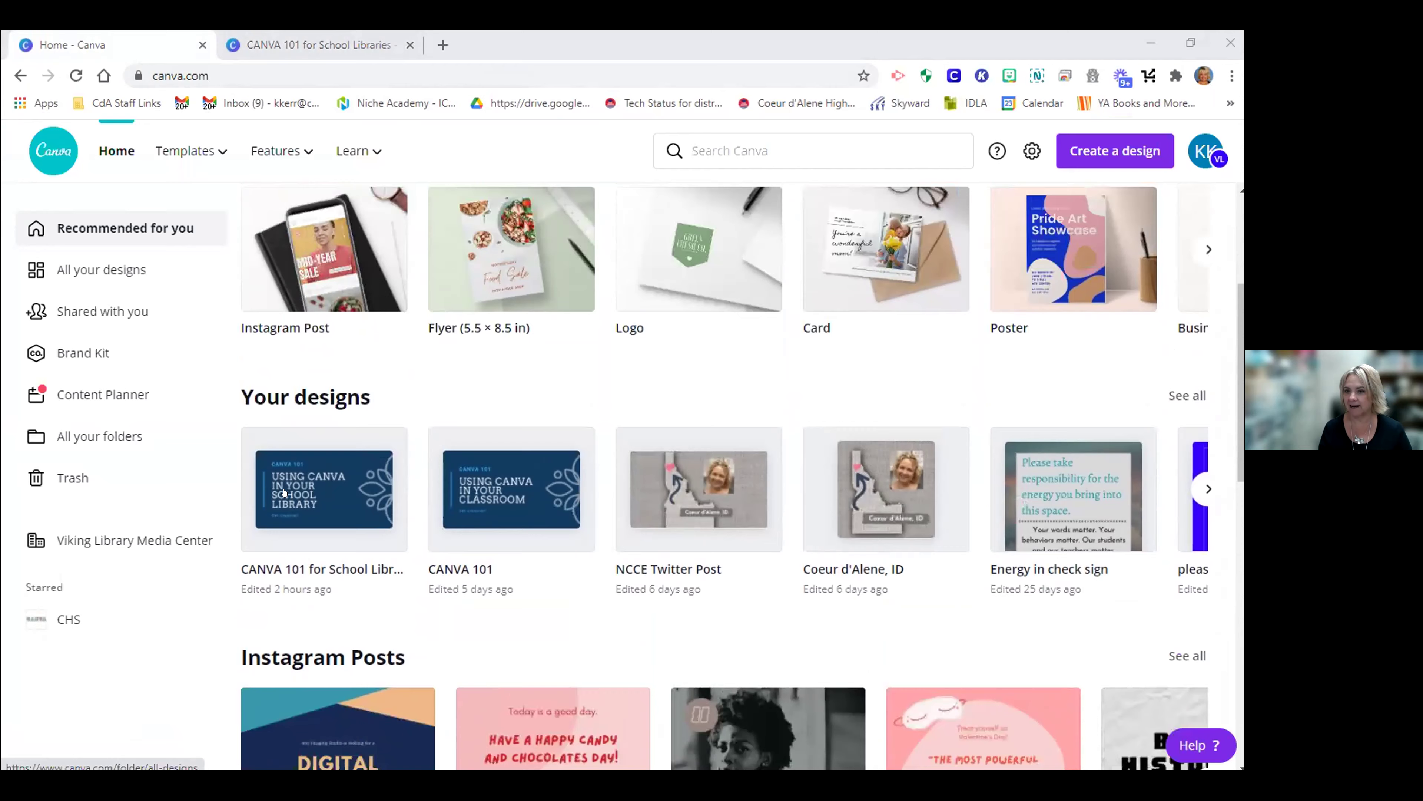
{"action": "scroll", "coordinate": [283, 491], "scroll_direction": "up", "scroll_amount": 3}
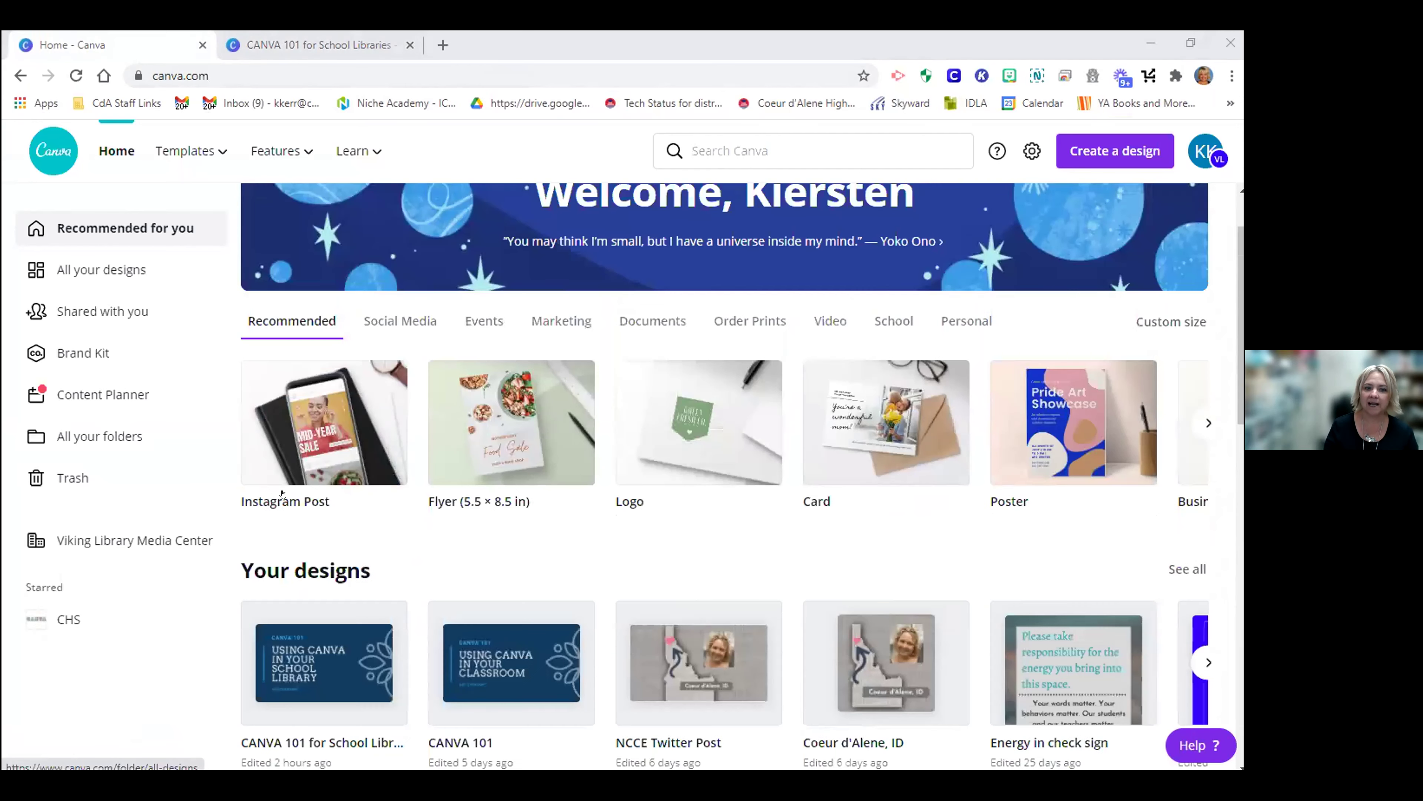
{"action": "scroll", "coordinate": [283, 492], "scroll_direction": "up", "scroll_amount": 2}
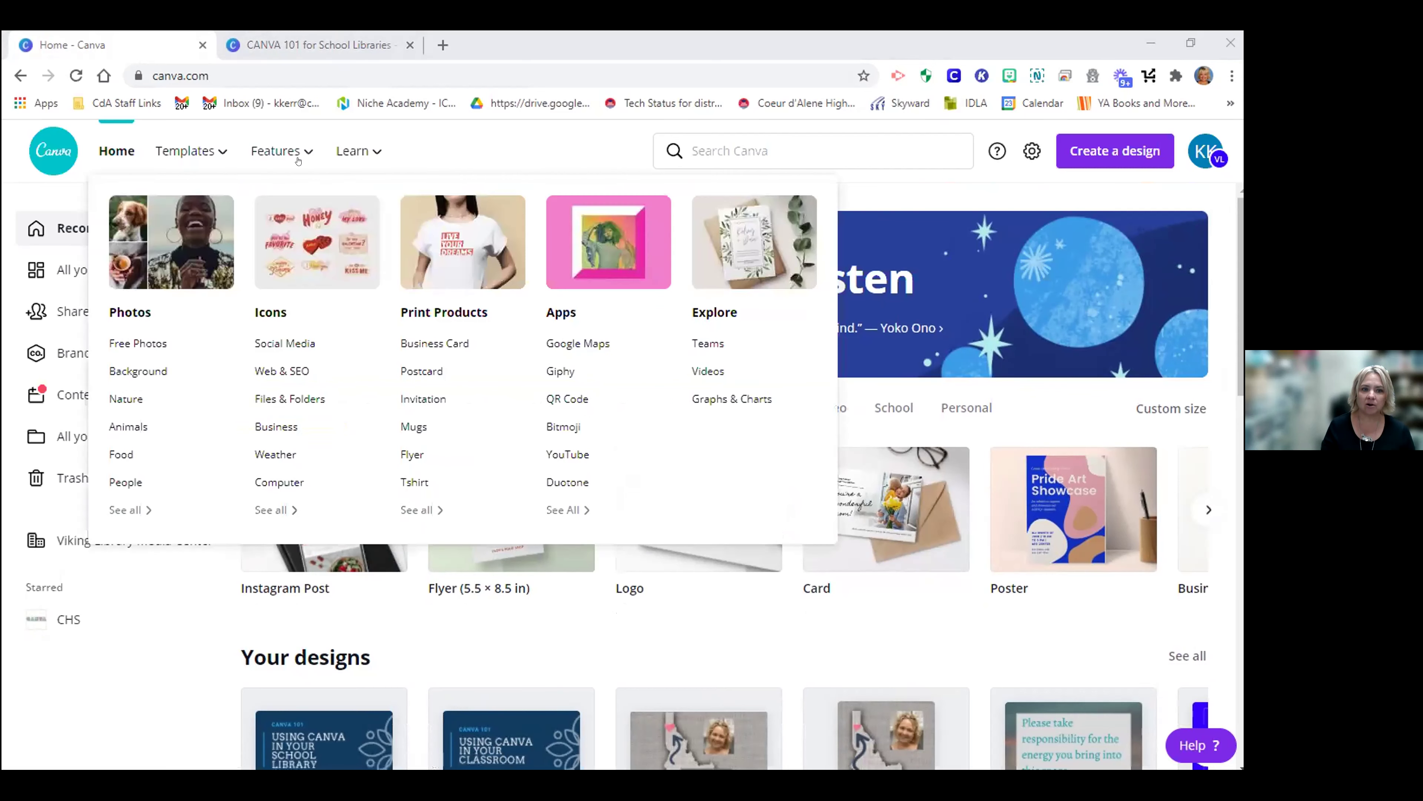
Open the template library and go to the Instagram Posts category among the recommended design types
{"action": "left_click", "coordinate": [172, 147]}
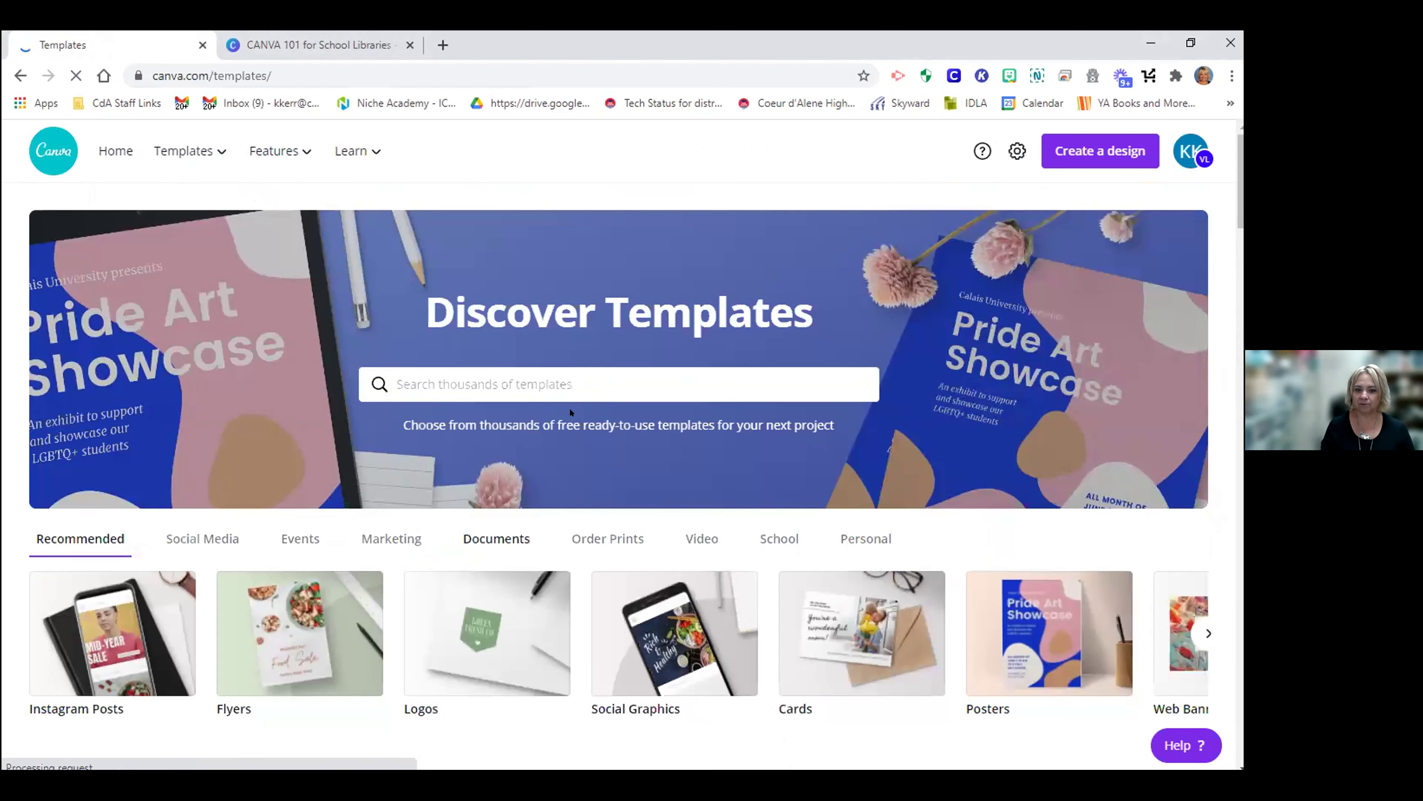
{"action": "scroll", "coordinate": [990, 497], "scroll_direction": "down", "scroll_amount": 3}
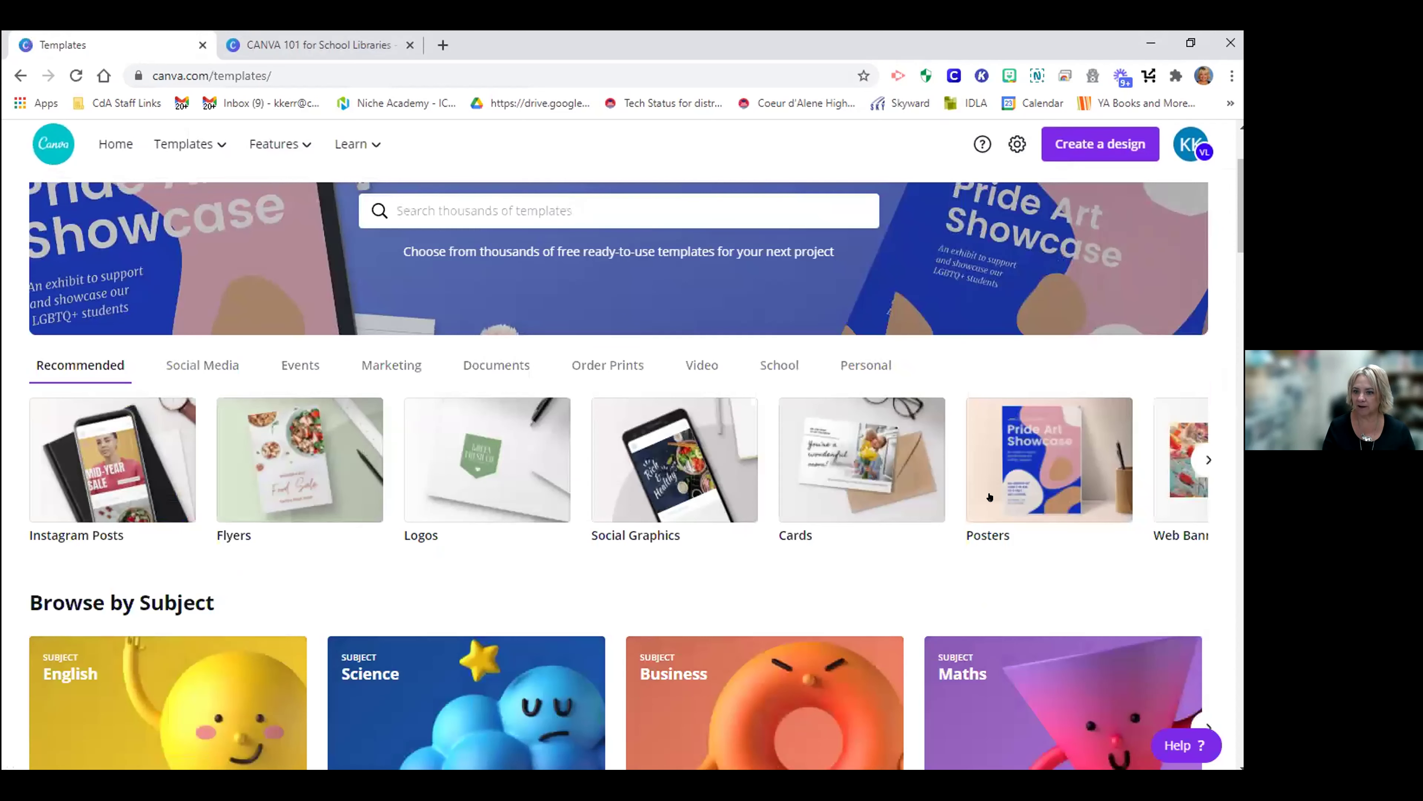
{"action": "left_click", "coordinate": [1208, 459]}
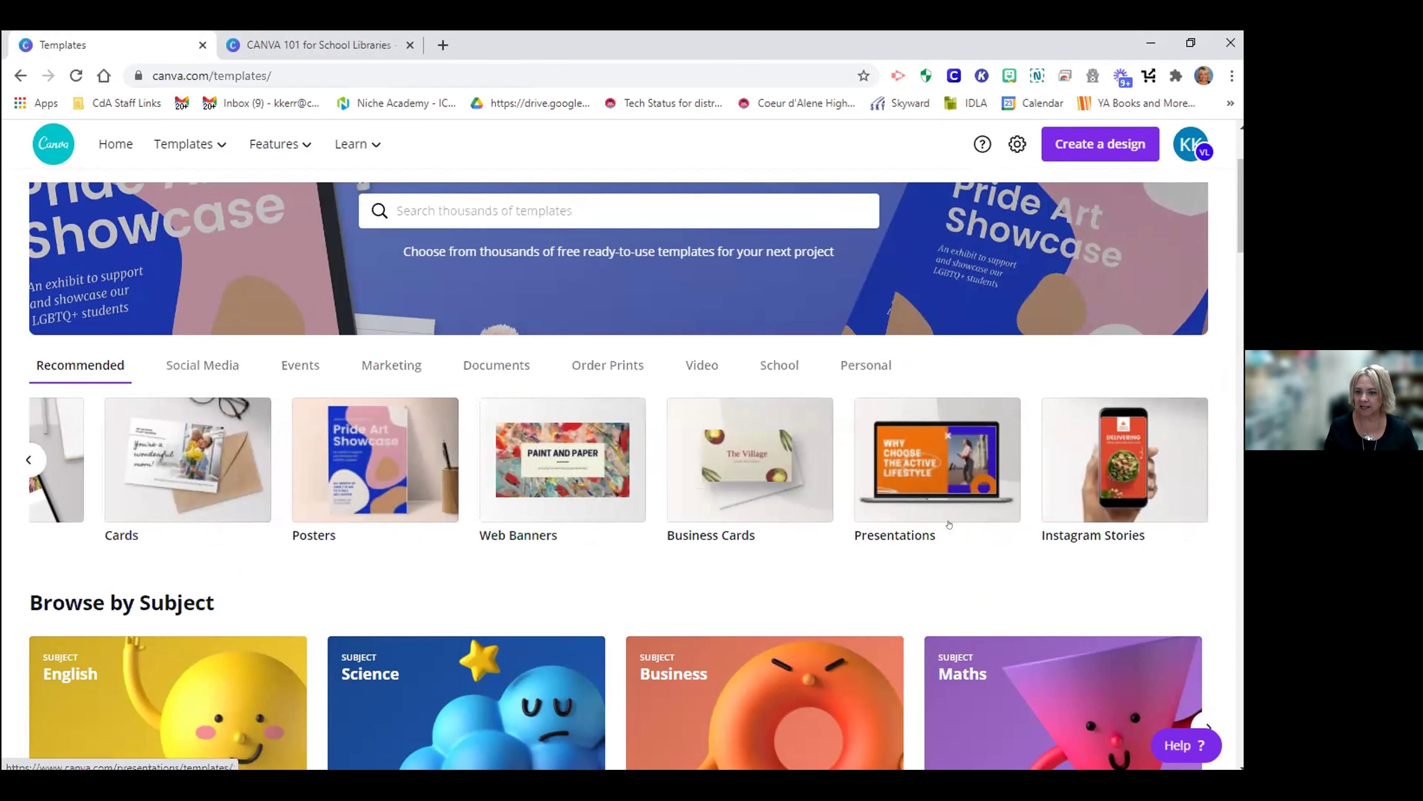
{"action": "scroll", "coordinate": [522, 466], "scroll_direction": "down", "scroll_amount": 3}
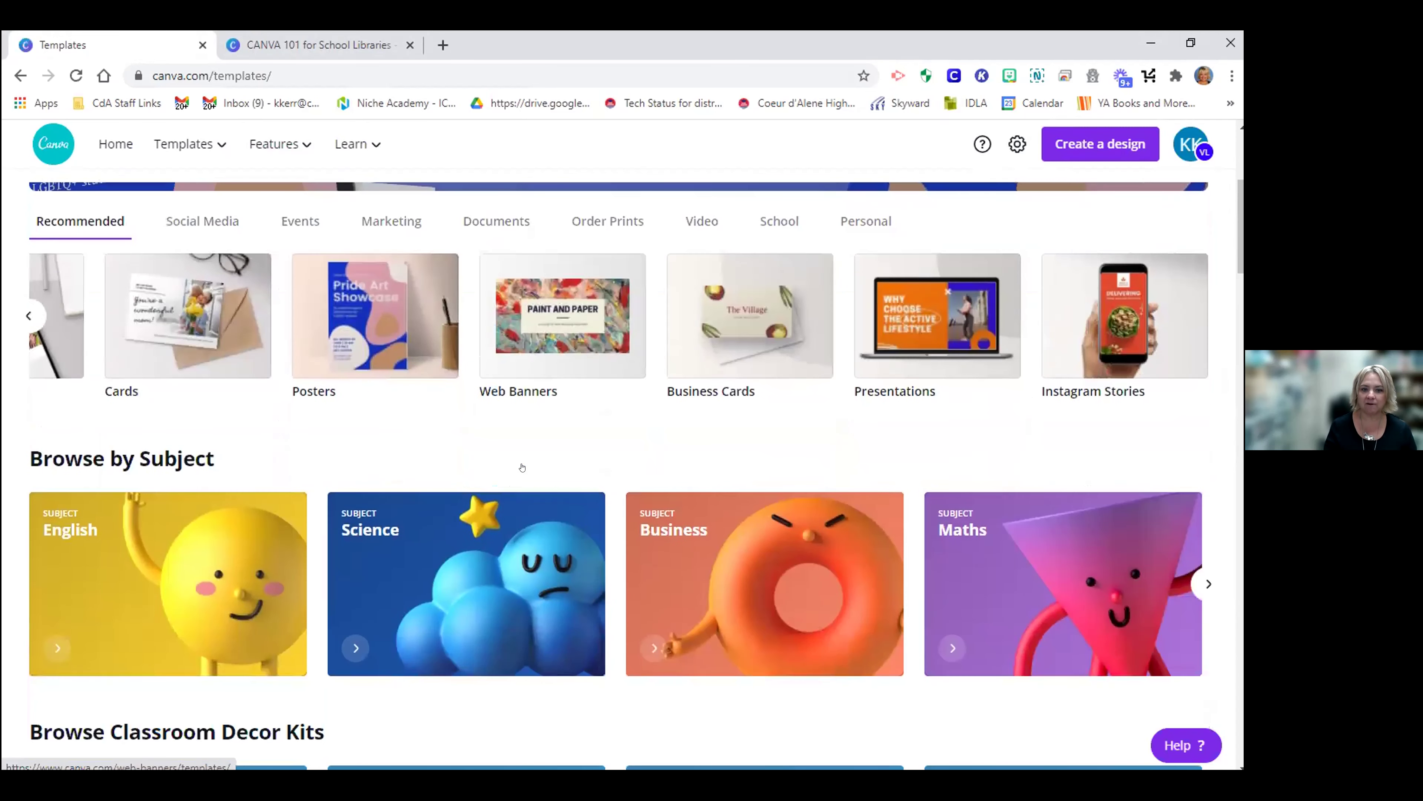
{"action": "scroll", "coordinate": [522, 467], "scroll_direction": "down", "scroll_amount": 2}
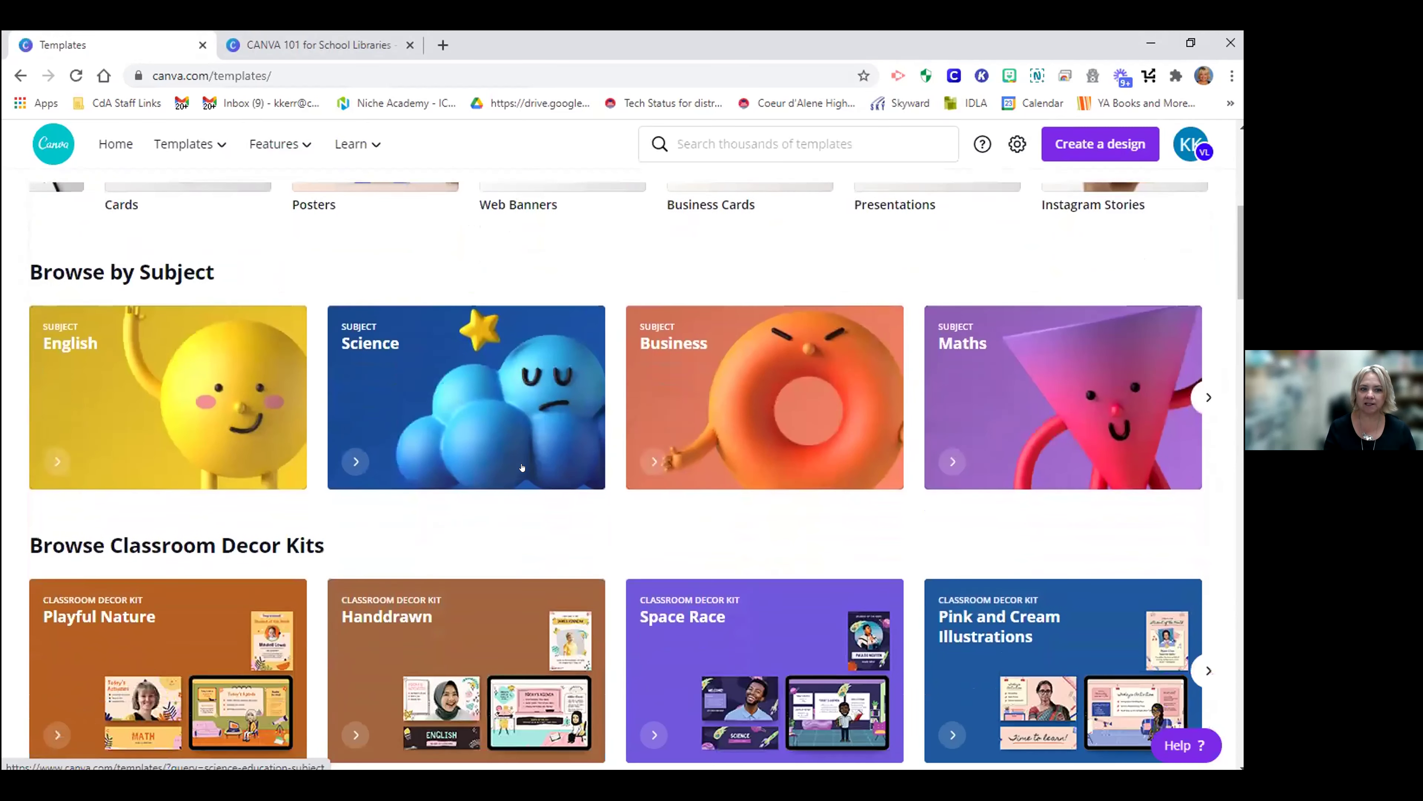
{"action": "scroll", "coordinate": [130, 662], "scroll_direction": "up", "scroll_amount": 7}
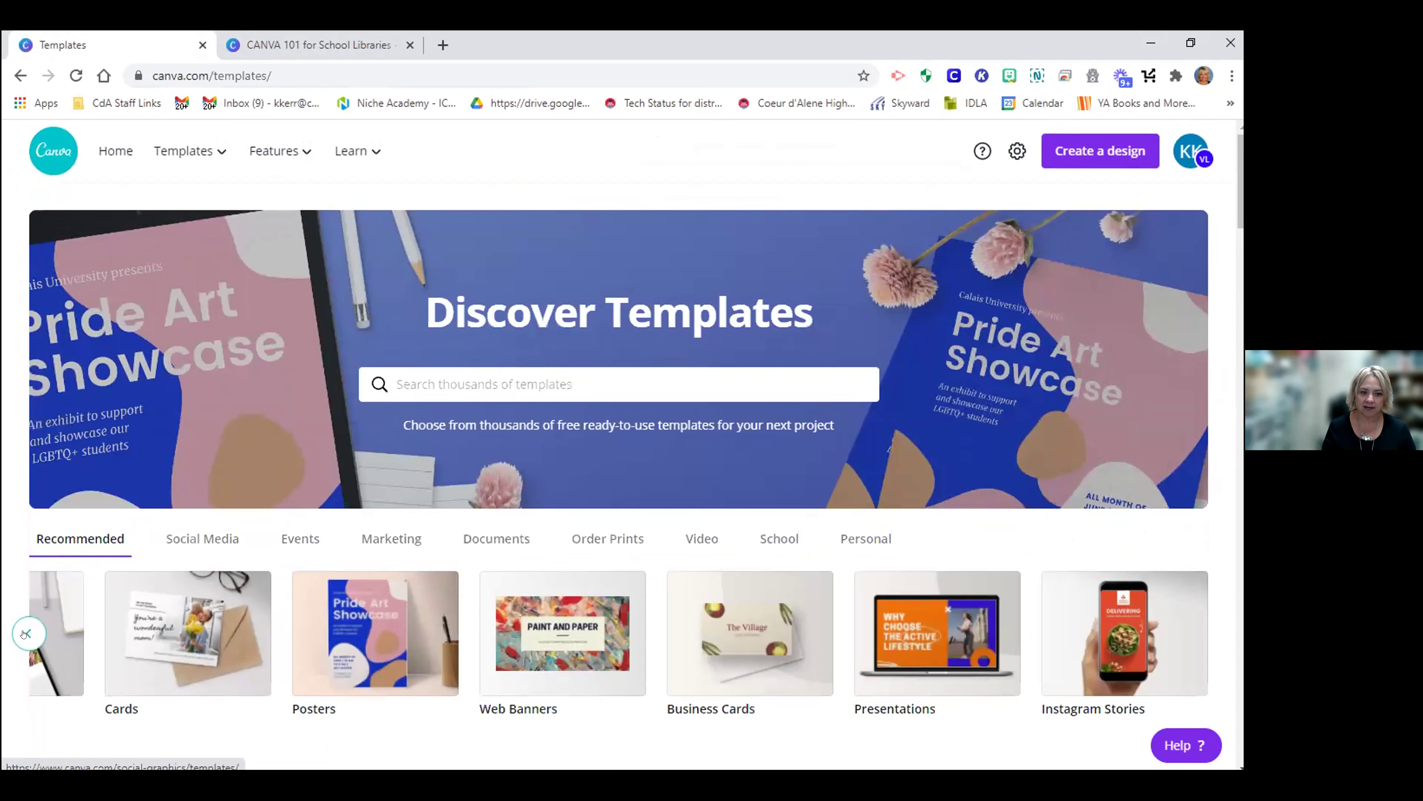
{"action": "left_click", "coordinate": [25, 634]}
{"action": "left_click", "coordinate": [25, 634]}
{"action": "left_click", "coordinate": [112, 631]}
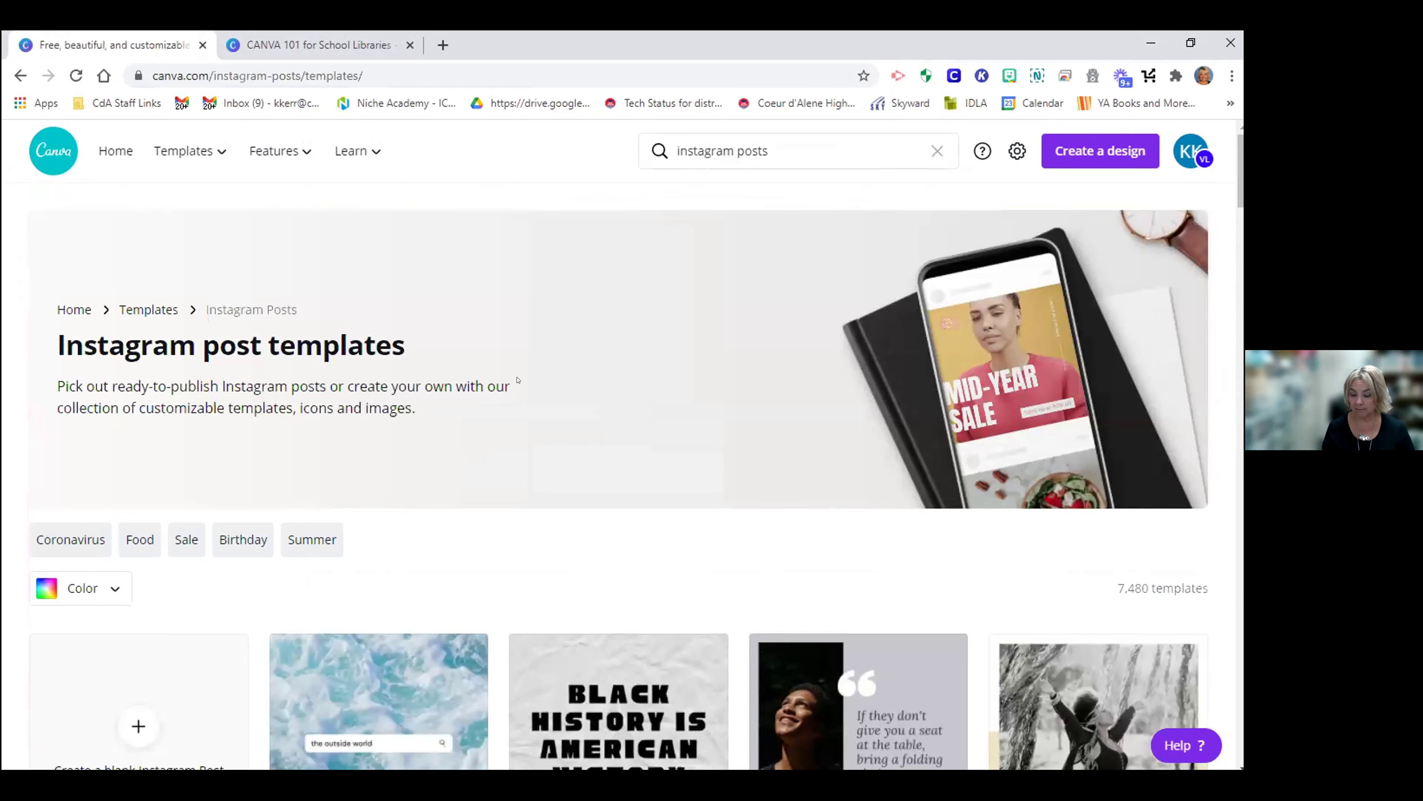
Browse the Instagram post template gallery for a design suited to a school
{"action": "scroll", "coordinate": [506, 352], "scroll_direction": "down", "scroll_amount": 3}
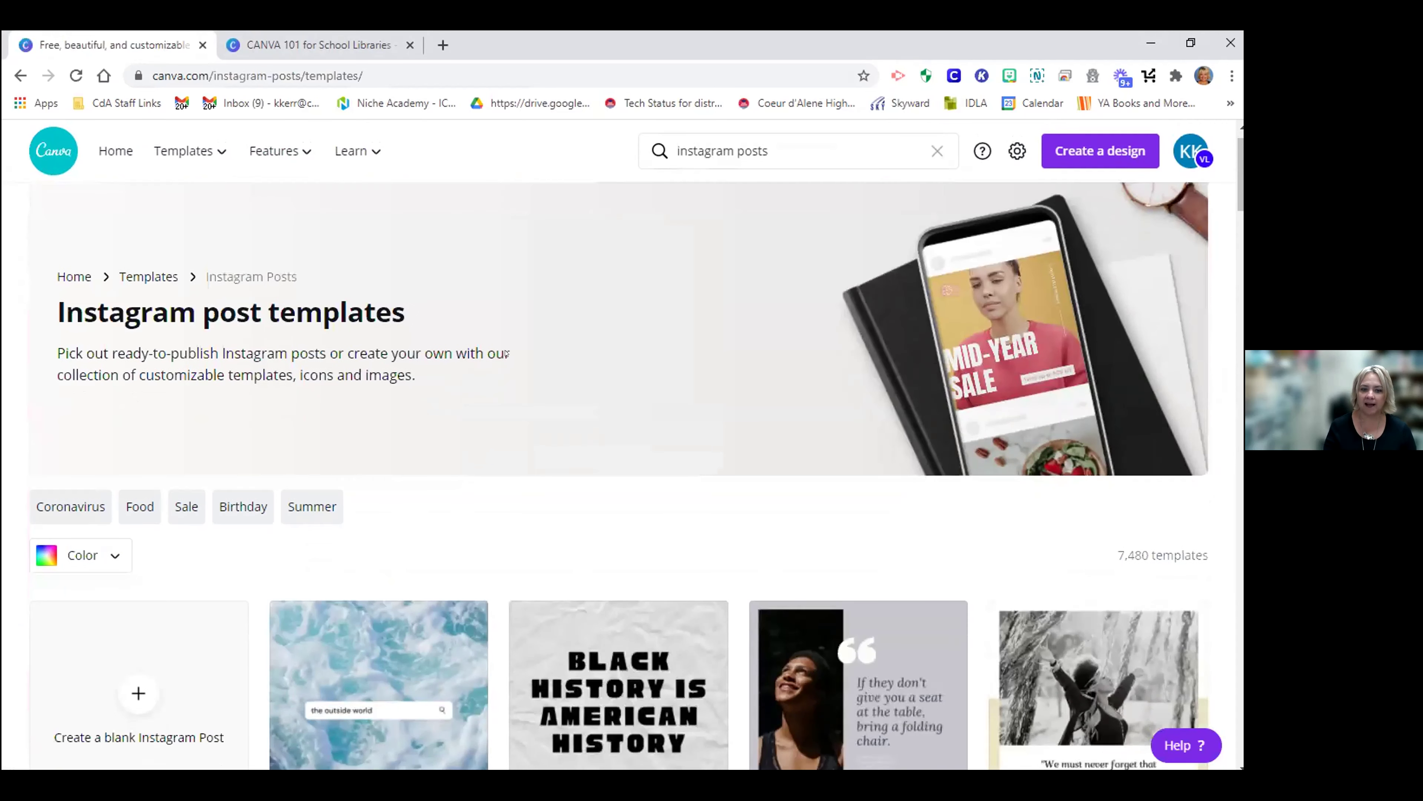
{"action": "scroll", "coordinate": [506, 353], "scroll_direction": "down", "scroll_amount": 5}
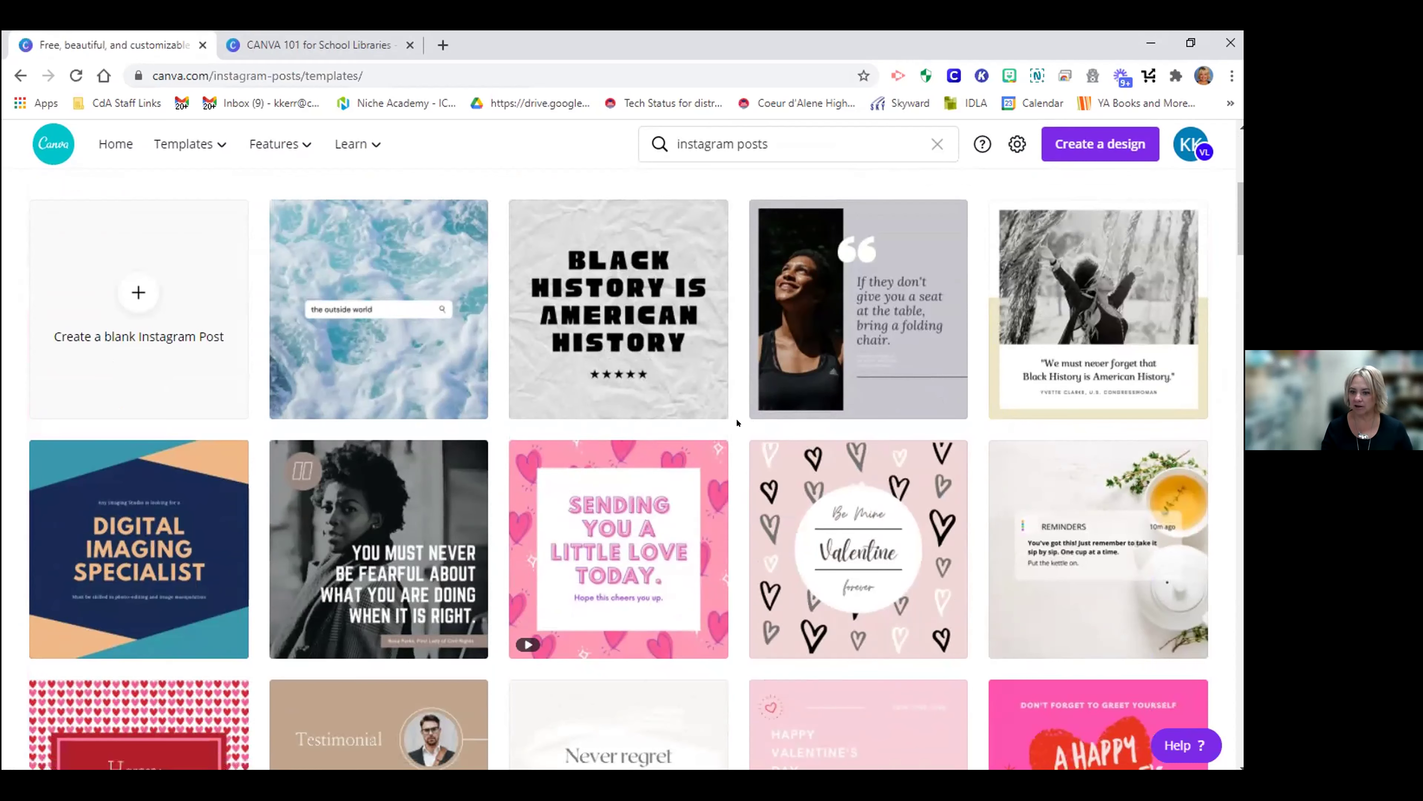
{"action": "scroll", "coordinate": [738, 408], "scroll_direction": "down", "scroll_amount": 4}
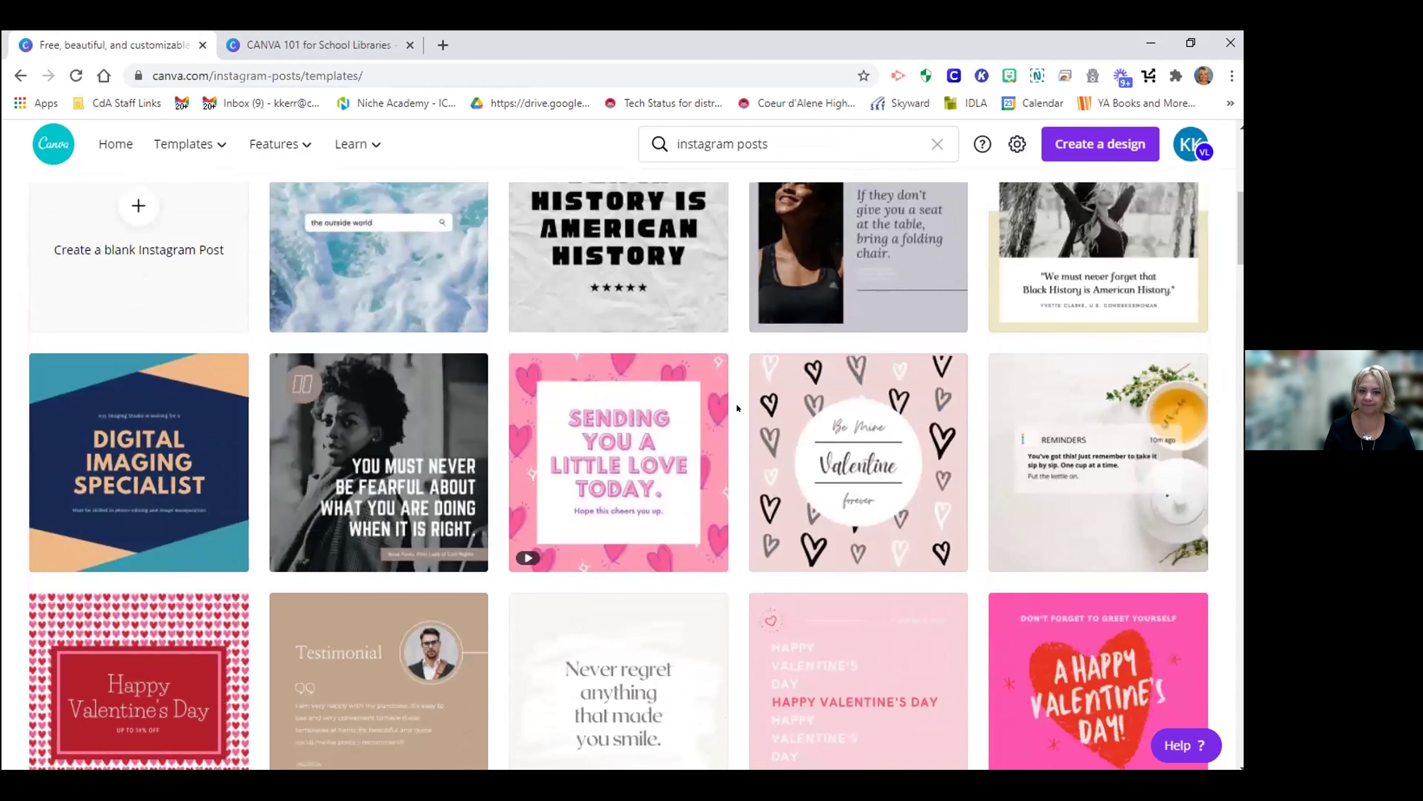
{"action": "scroll", "coordinate": [738, 408], "scroll_direction": "down", "scroll_amount": 3}
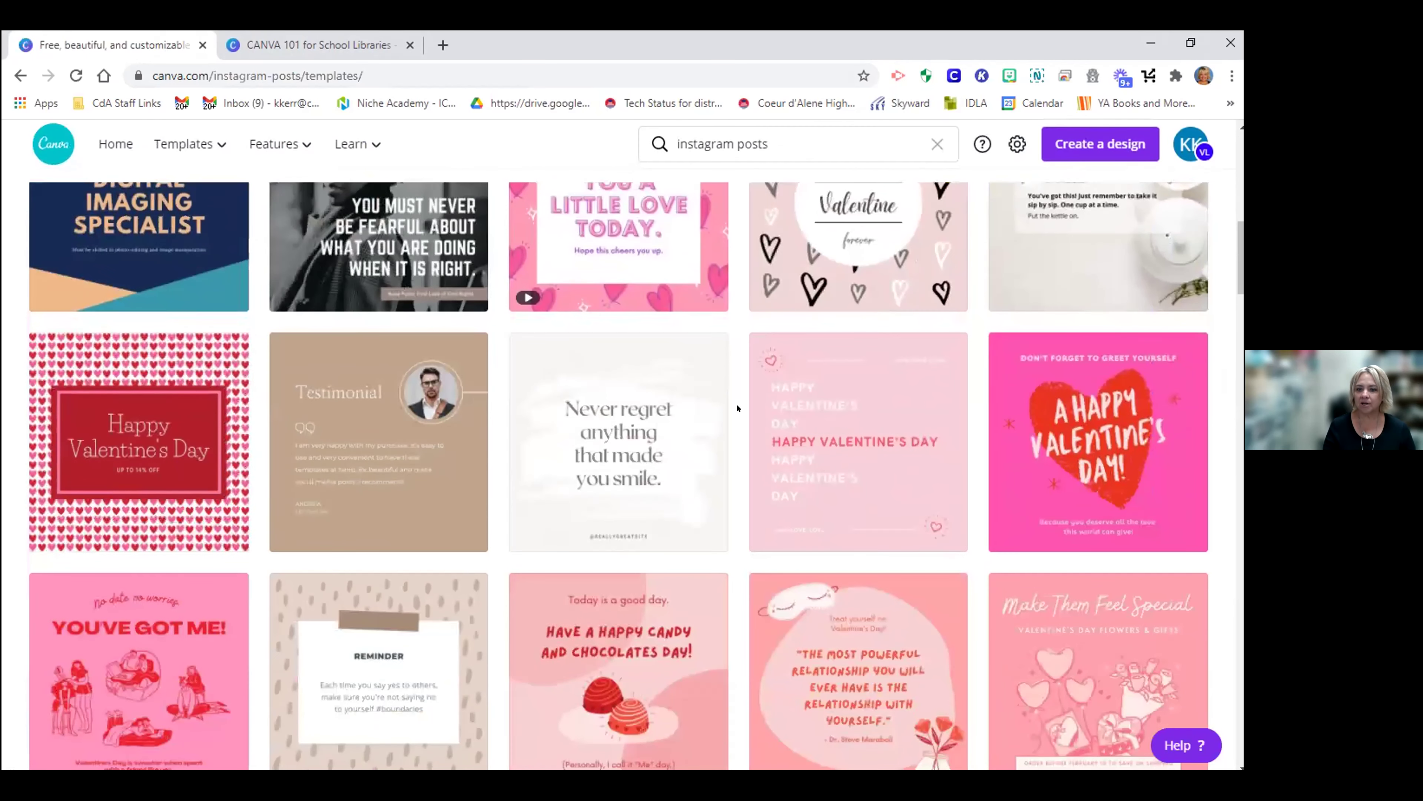
{"action": "scroll", "coordinate": [737, 407], "scroll_direction": "down", "scroll_amount": 6}
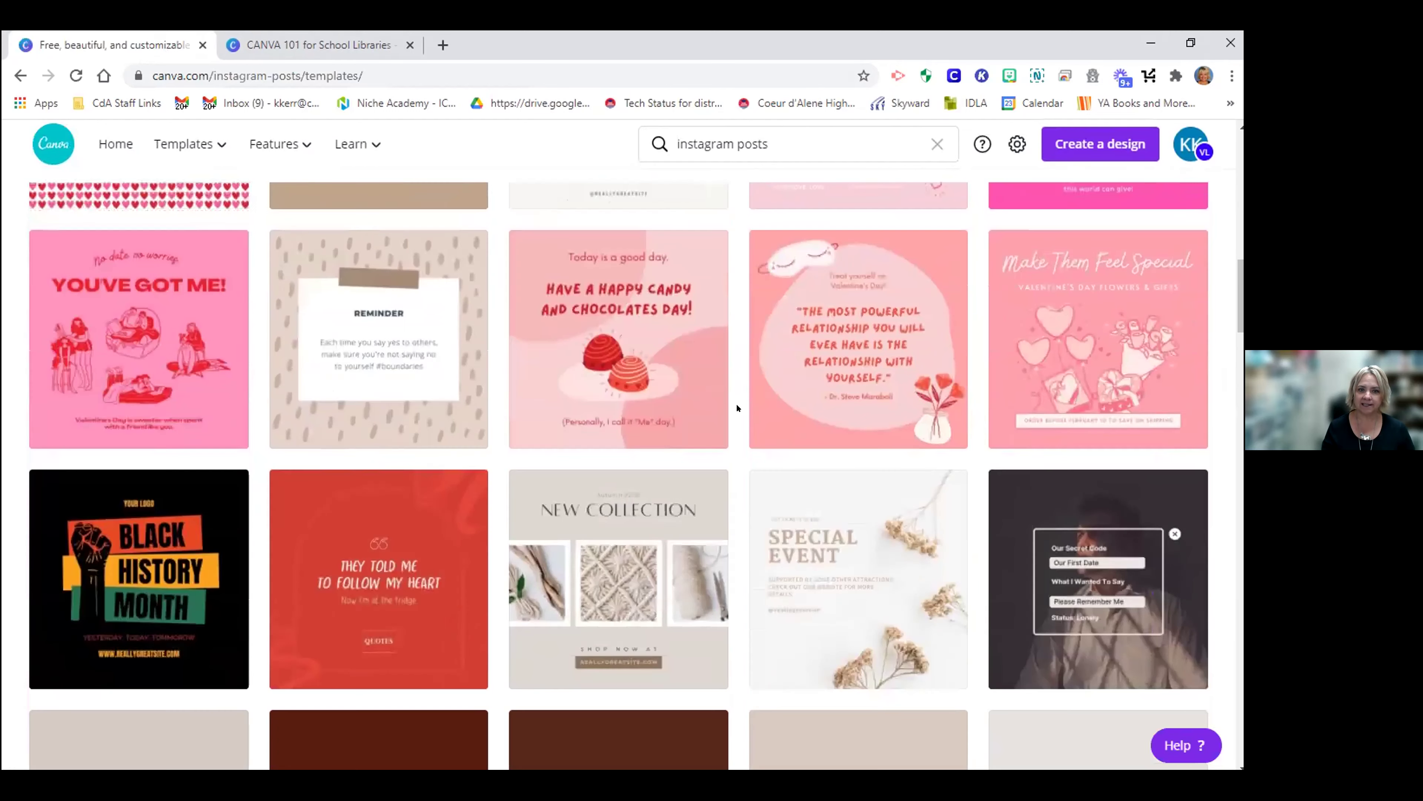
{"action": "scroll", "coordinate": [738, 408], "scroll_direction": "up", "scroll_amount": 10}
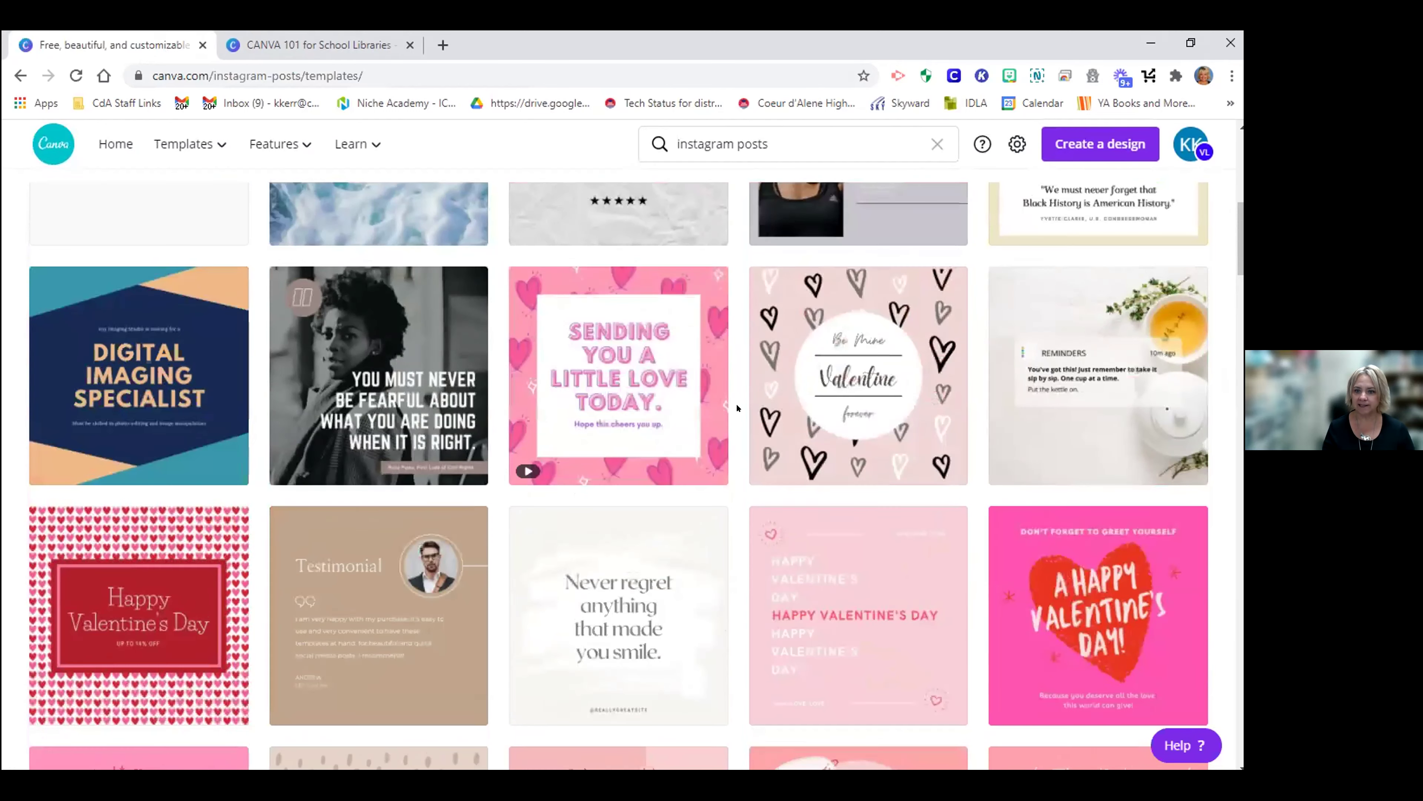
{"action": "scroll", "coordinate": [738, 408], "scroll_direction": "up", "scroll_amount": 10}
{"action": "scroll", "coordinate": [737, 408], "scroll_direction": "down", "scroll_amount": 12}
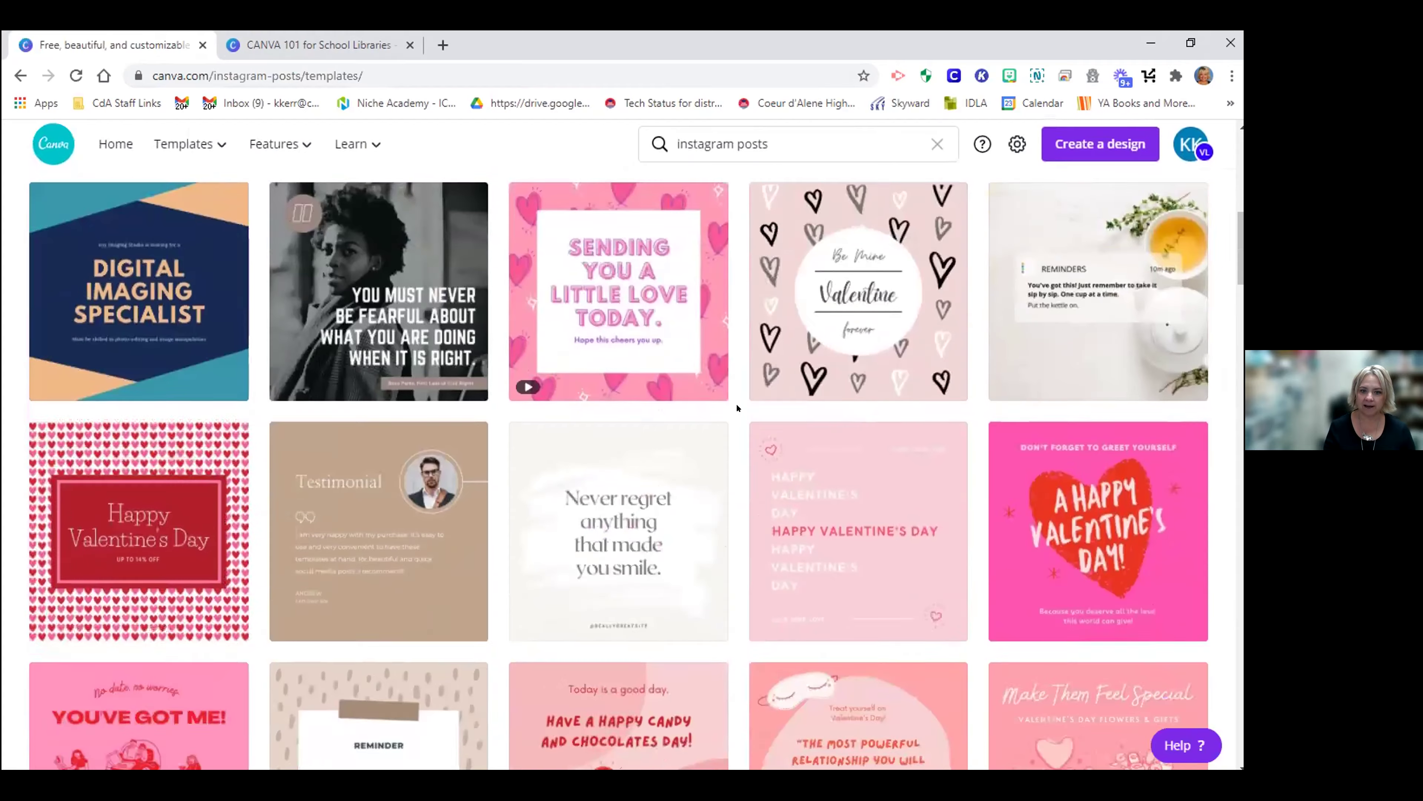
{"action": "scroll", "coordinate": [737, 407], "scroll_direction": "down", "scroll_amount": 14}
{"action": "scroll", "coordinate": [738, 395], "scroll_direction": "down", "scroll_amount": 6}
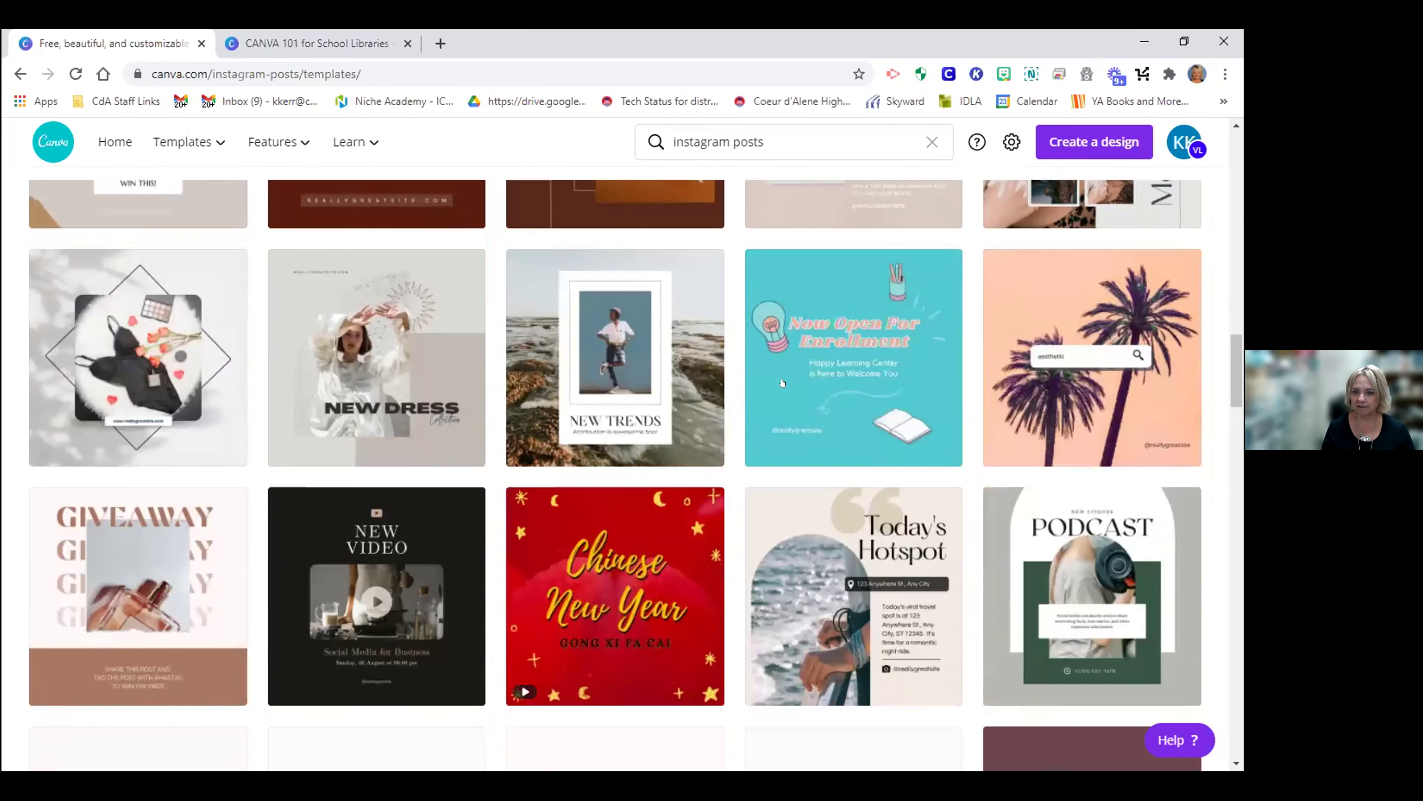
Start a new design from the turquoise "Blue Illustrative School and Education Instagram Post" template in the gallery
{"action": "left_click", "coordinate": [782, 383]}
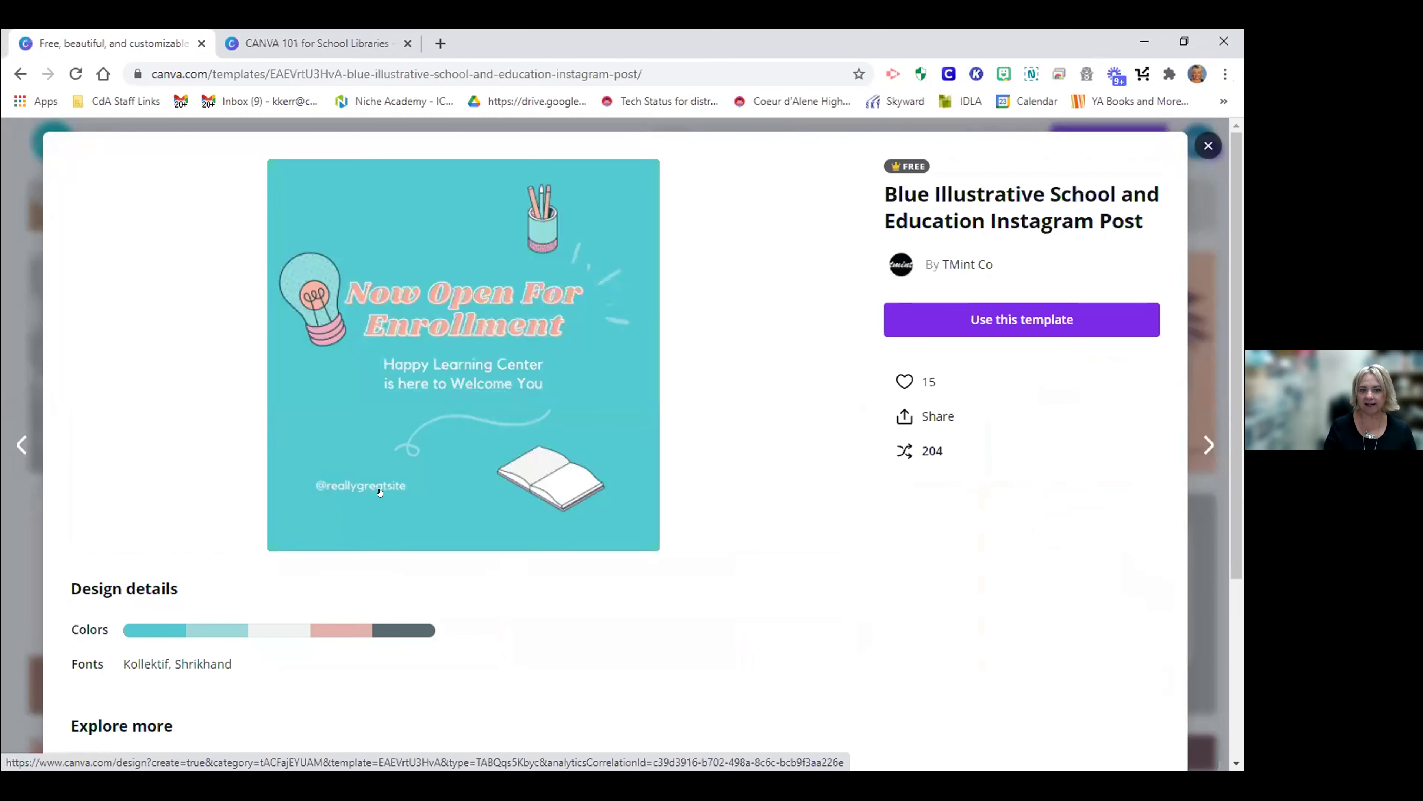
{"action": "left_click", "coordinate": [1000, 322]}
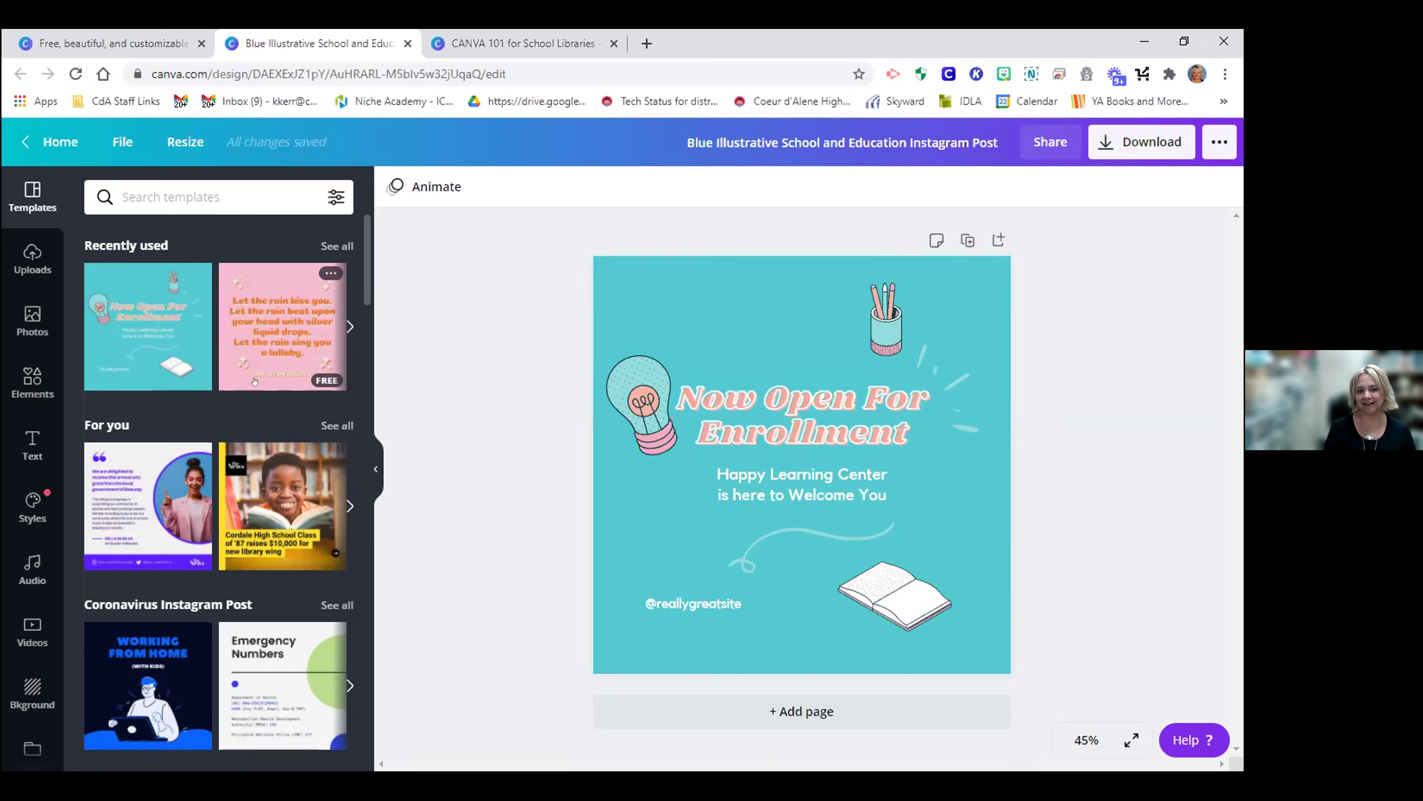
{"action": "scroll", "coordinate": [255, 381], "scroll_direction": "down", "scroll_amount": 2}
{"action": "scroll", "coordinate": [253, 382], "scroll_direction": "down", "scroll_amount": 4}
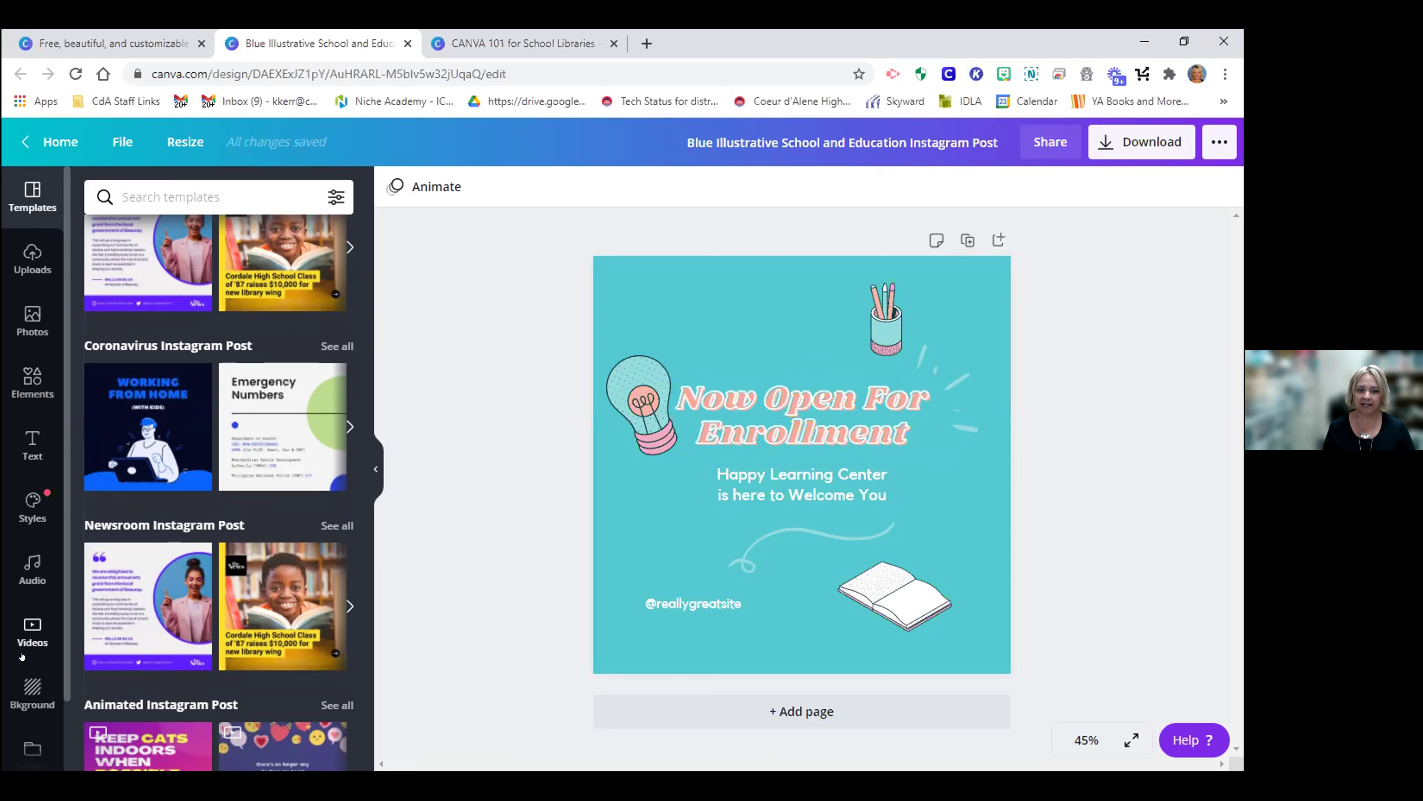
{"action": "scroll", "coordinate": [21, 683], "scroll_direction": "down", "scroll_amount": 2}
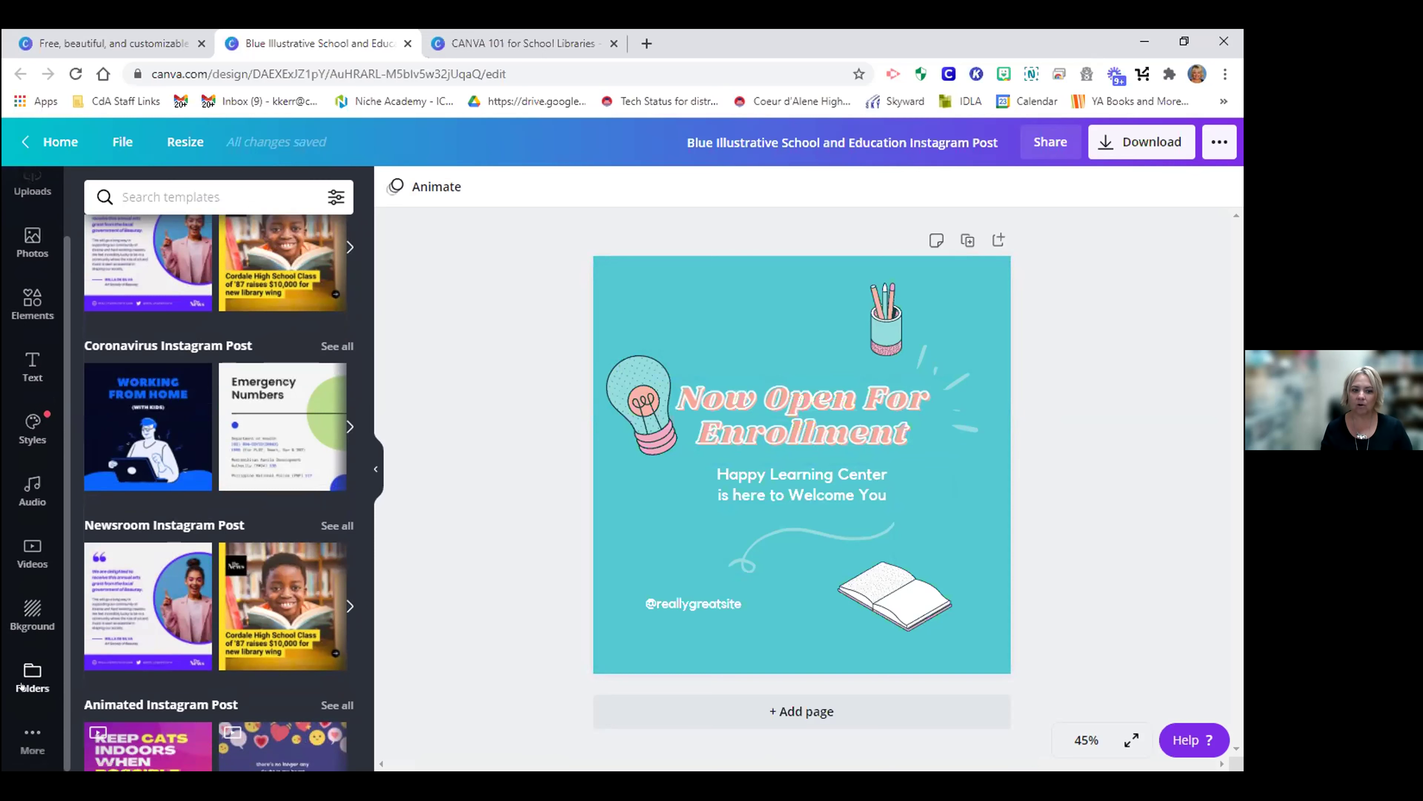
Recolor the post's turquoise background, trying light purple before settling on the medium blue from the default colors
{"action": "left_click", "coordinate": [669, 296]}
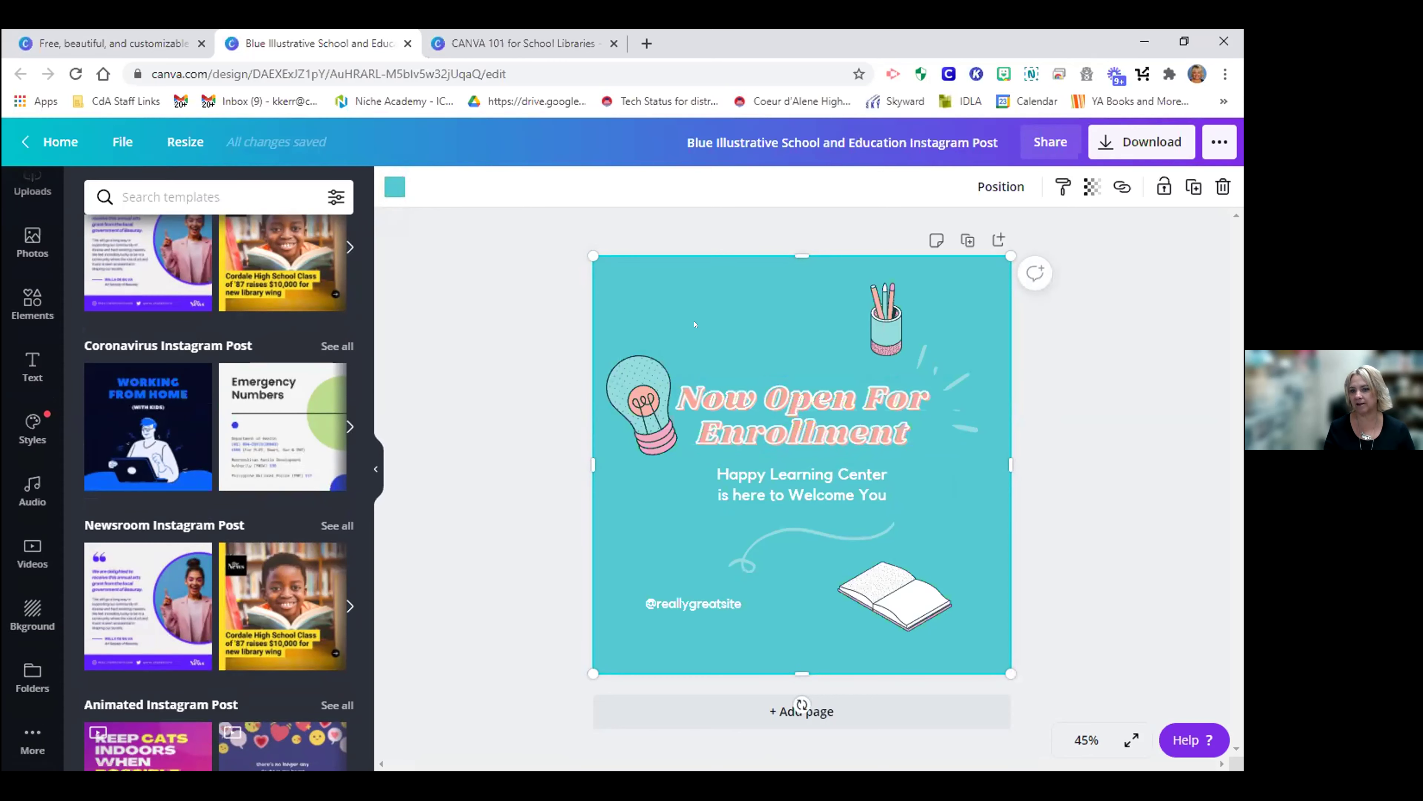
{"action": "left_click", "coordinate": [394, 186]}
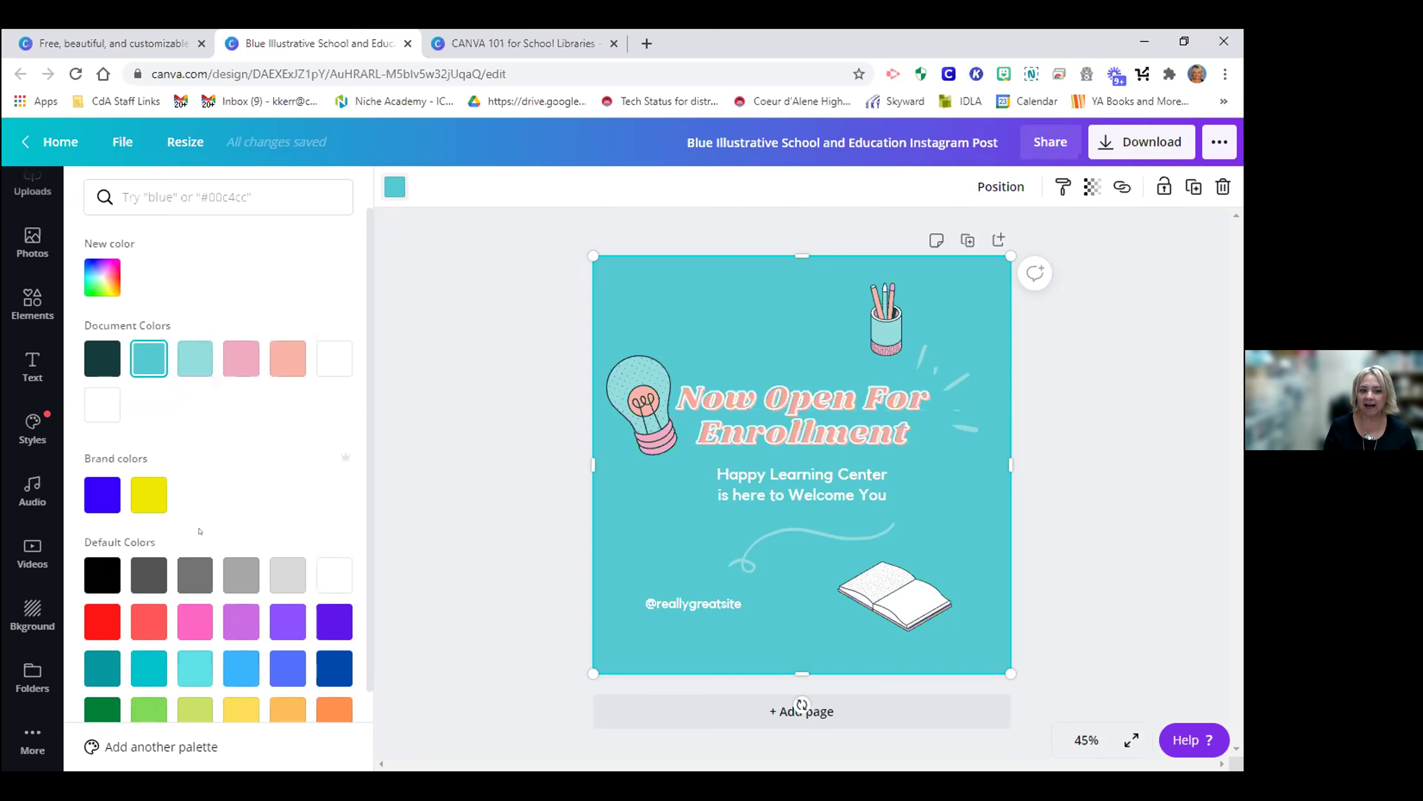
{"action": "left_click", "coordinate": [240, 617]}
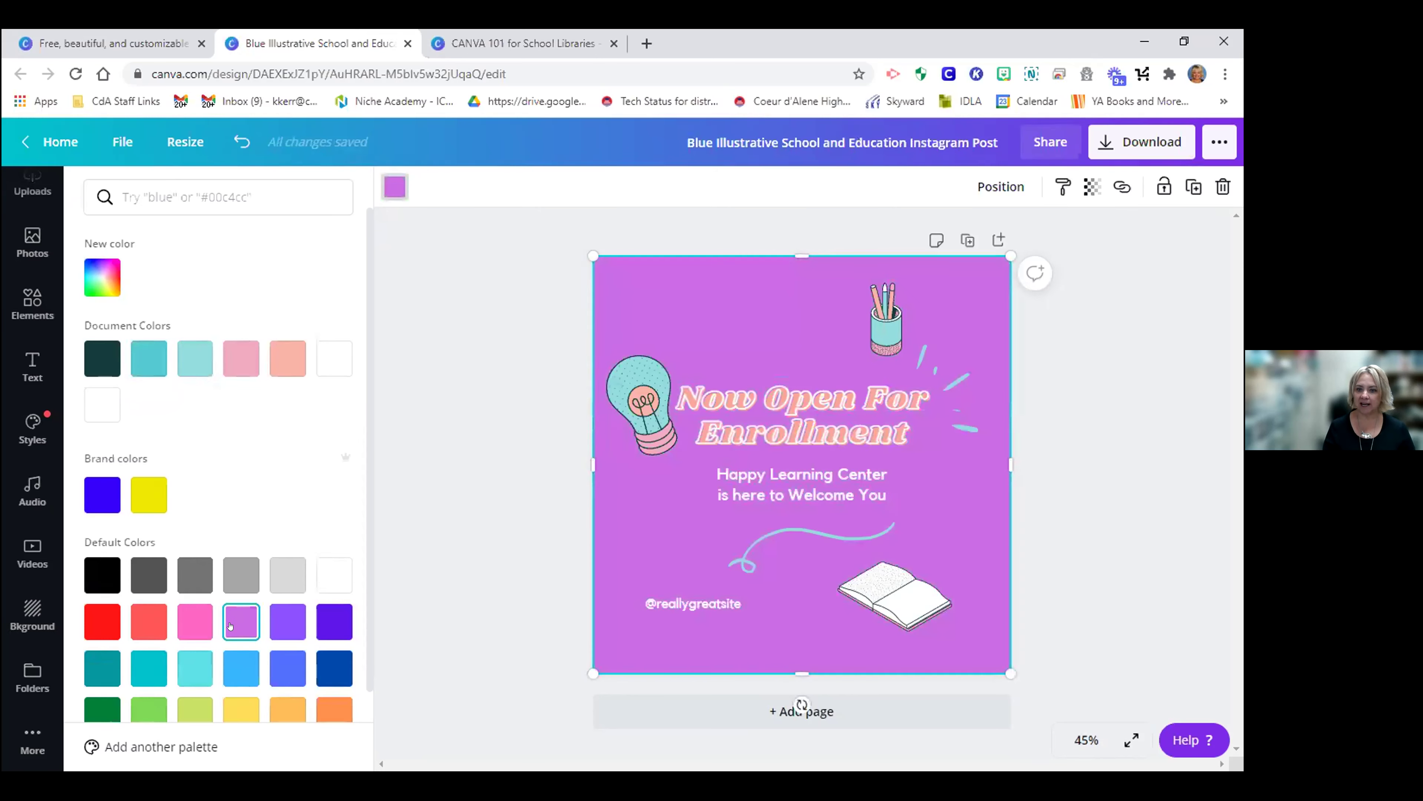
{"action": "left_click", "coordinate": [282, 668]}
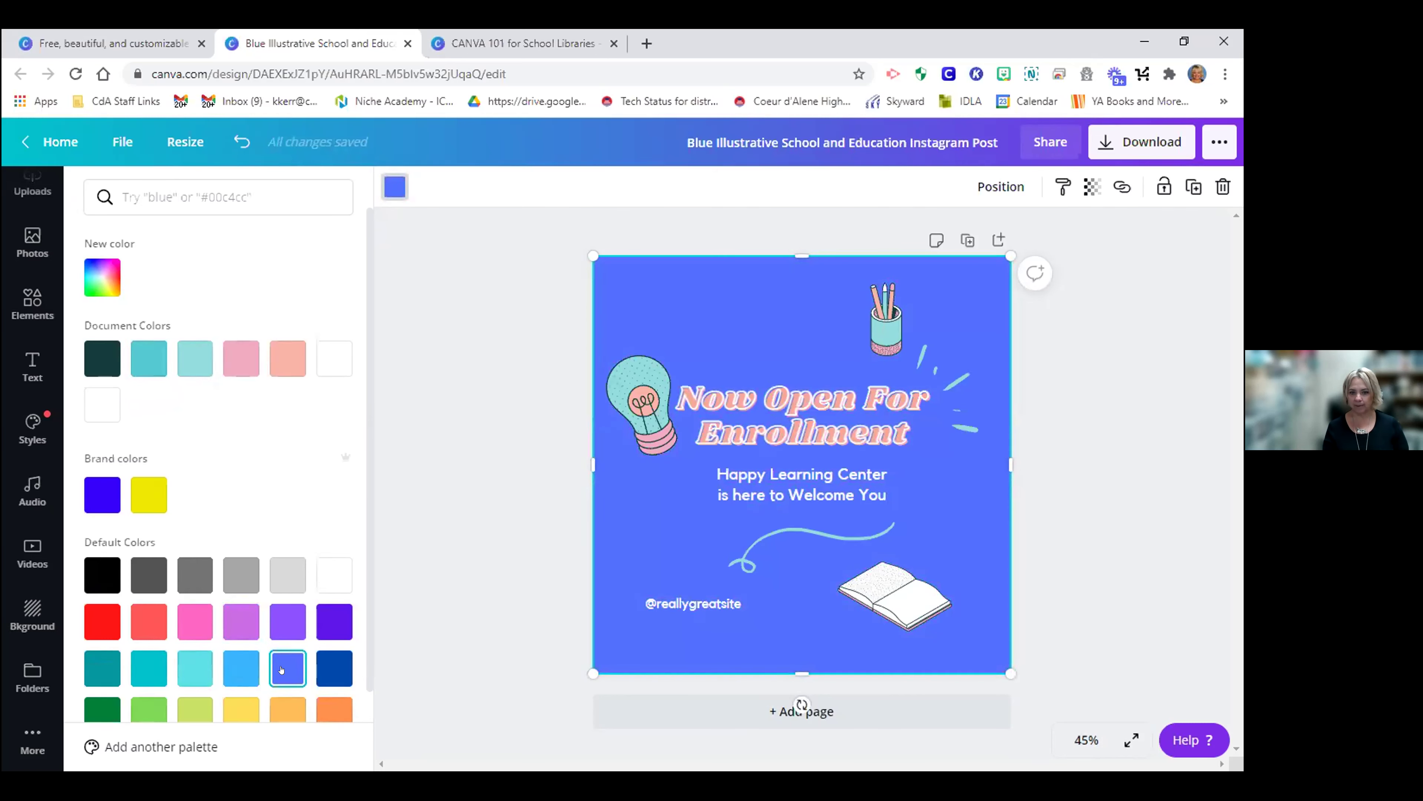
Change the peach color inside the light bulb illustration to purple from the default colors
{"action": "left_click", "coordinate": [625, 379]}
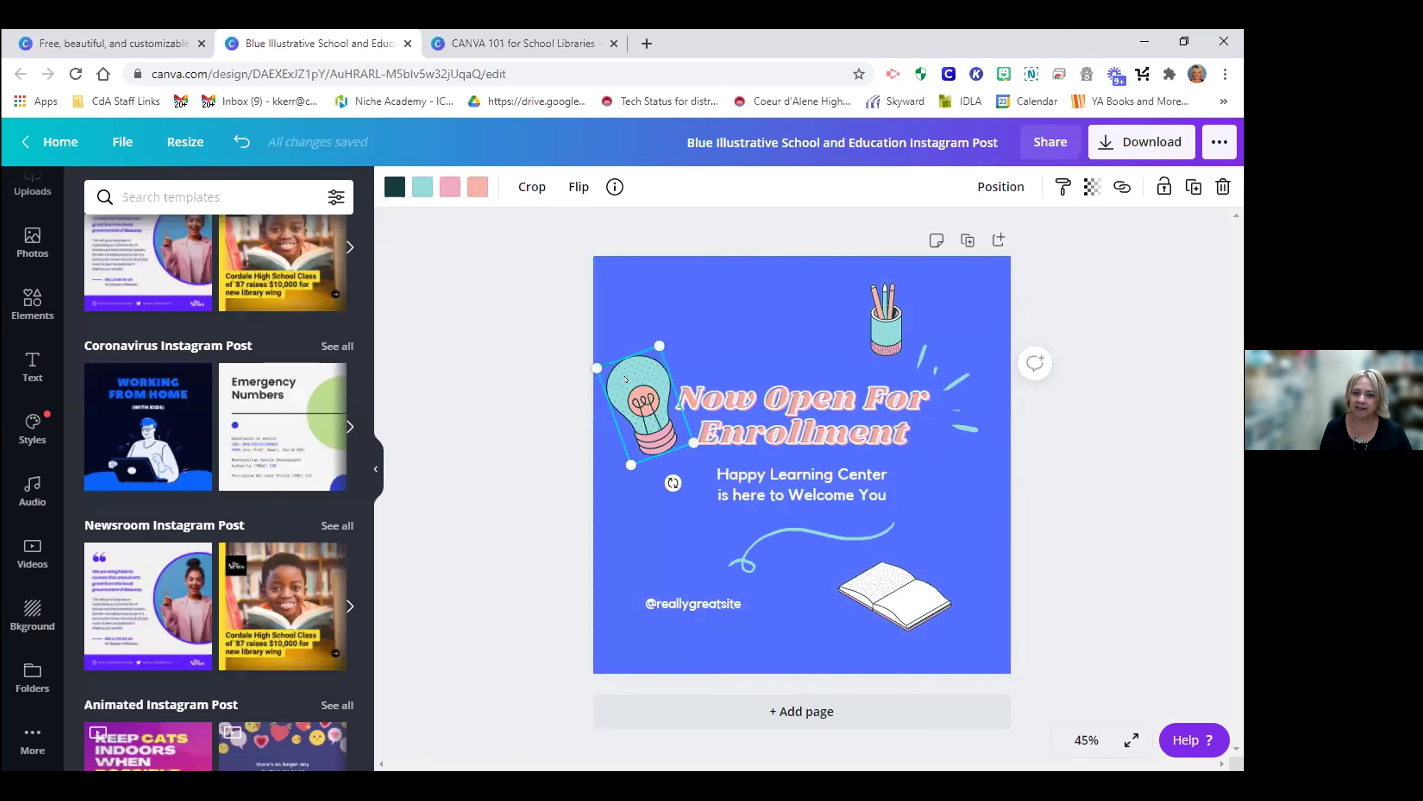
{"action": "left_click", "coordinate": [476, 187]}
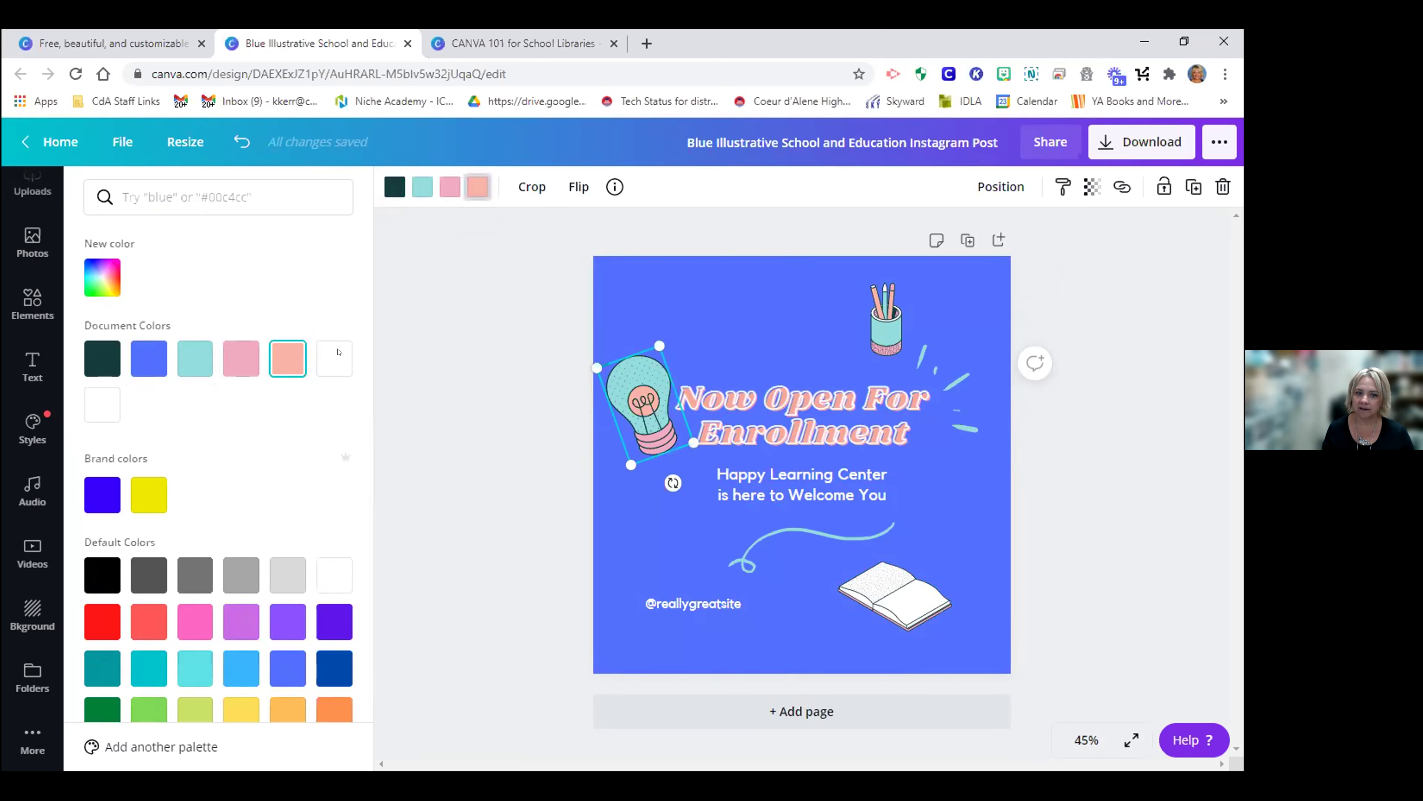
{"action": "left_click", "coordinate": [283, 619]}
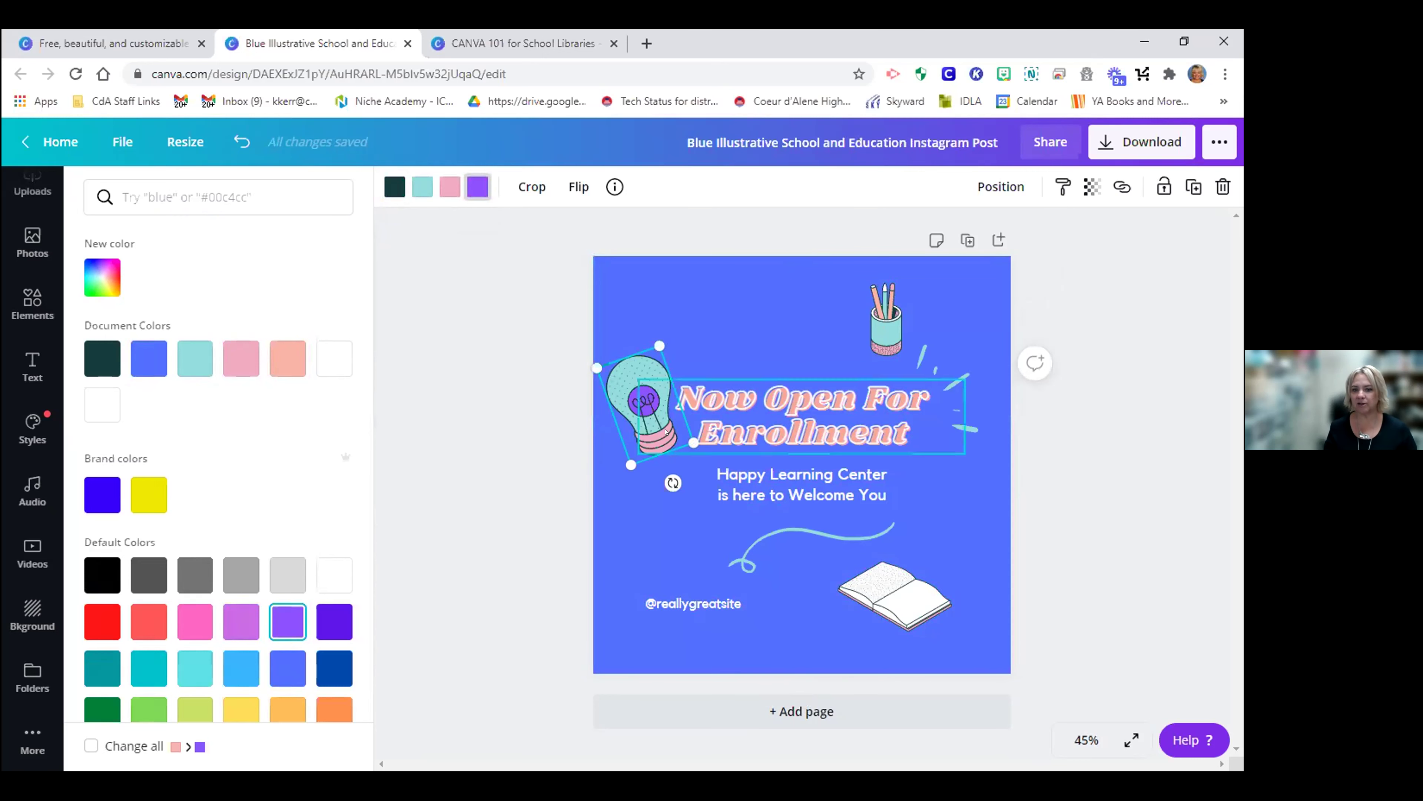
Replace the "Happy Learning Center is here to Welcome You" text with "Welcome to the CHS Viking Library"
{"action": "left_click", "coordinate": [779, 475]}
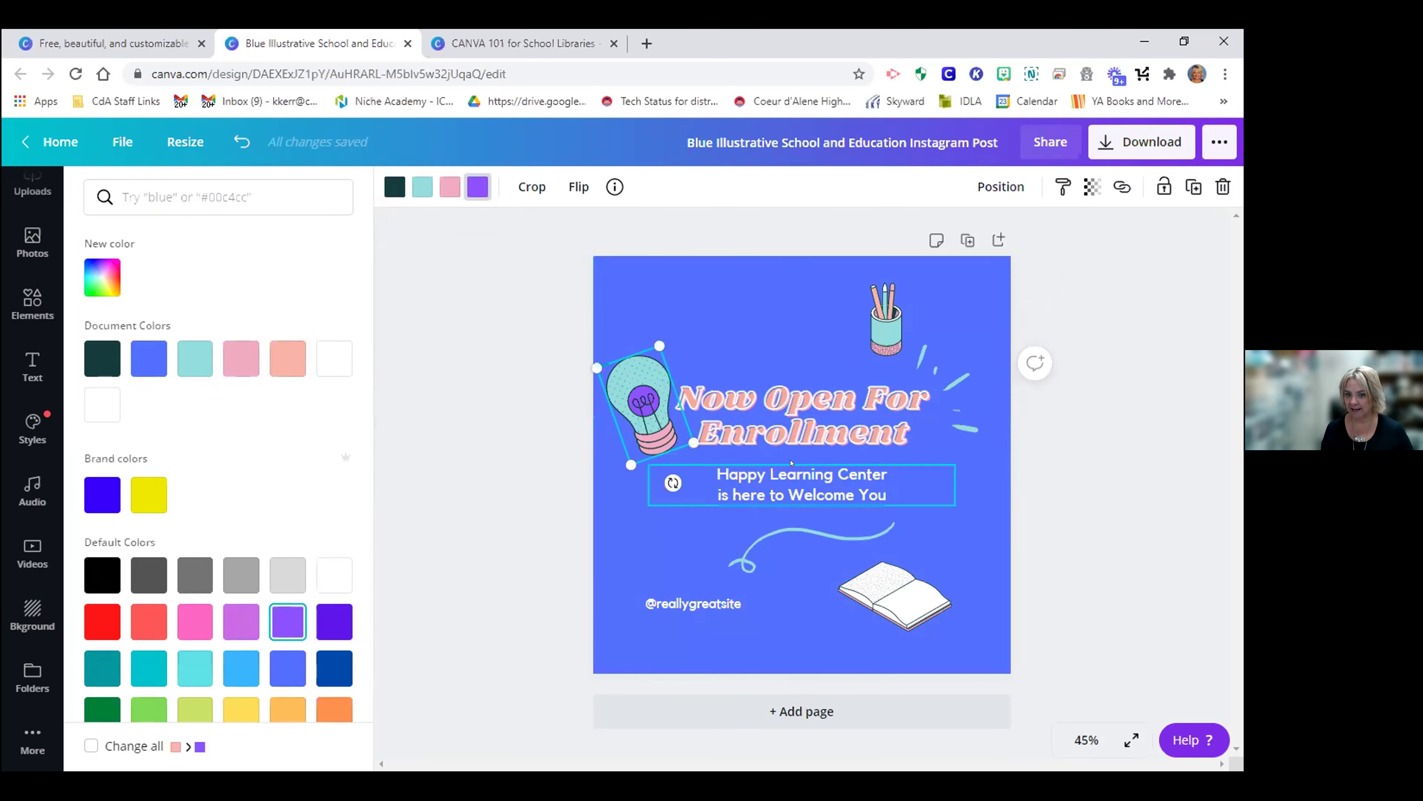
{"action": "left_click", "coordinate": [779, 475]}
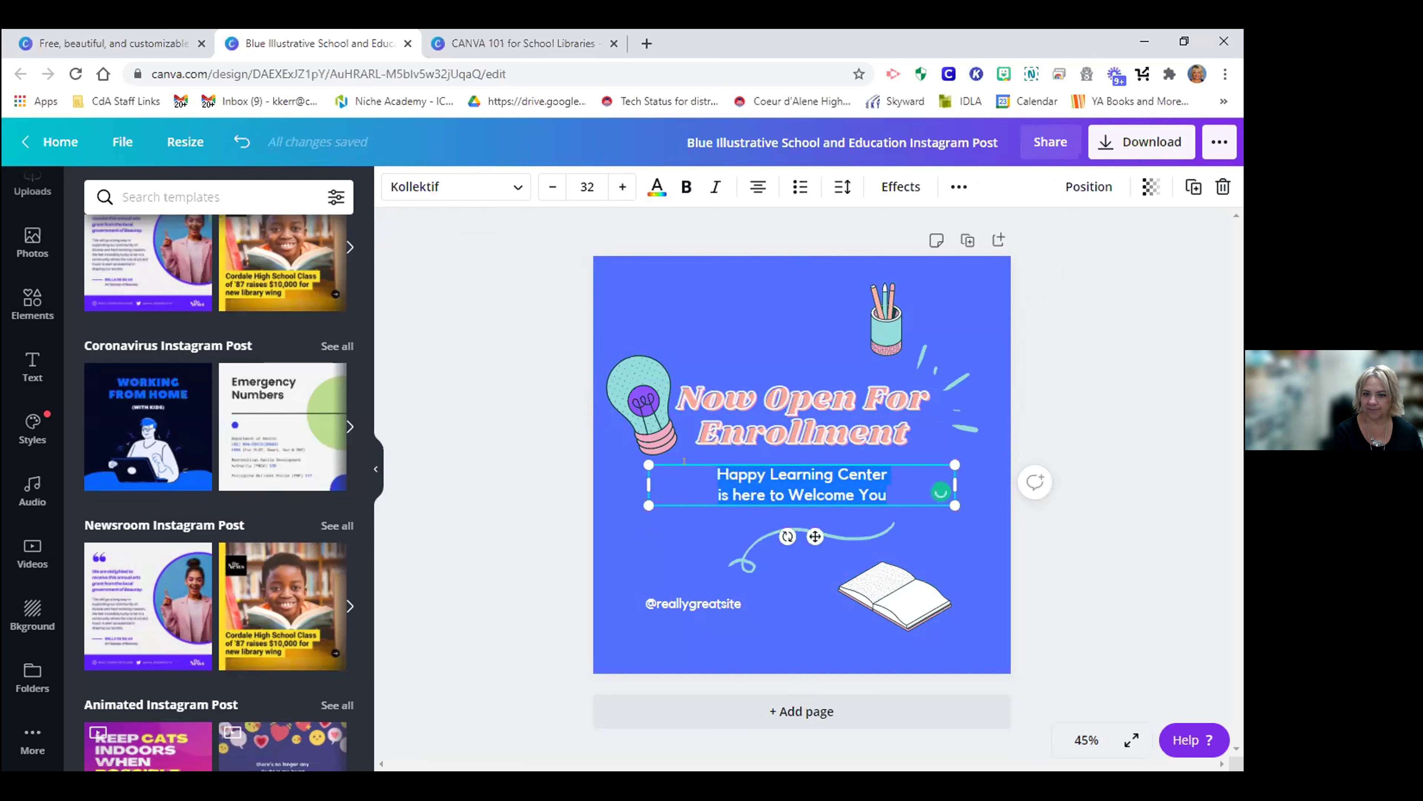
{"action": "type", "text": "Welcome to the"}
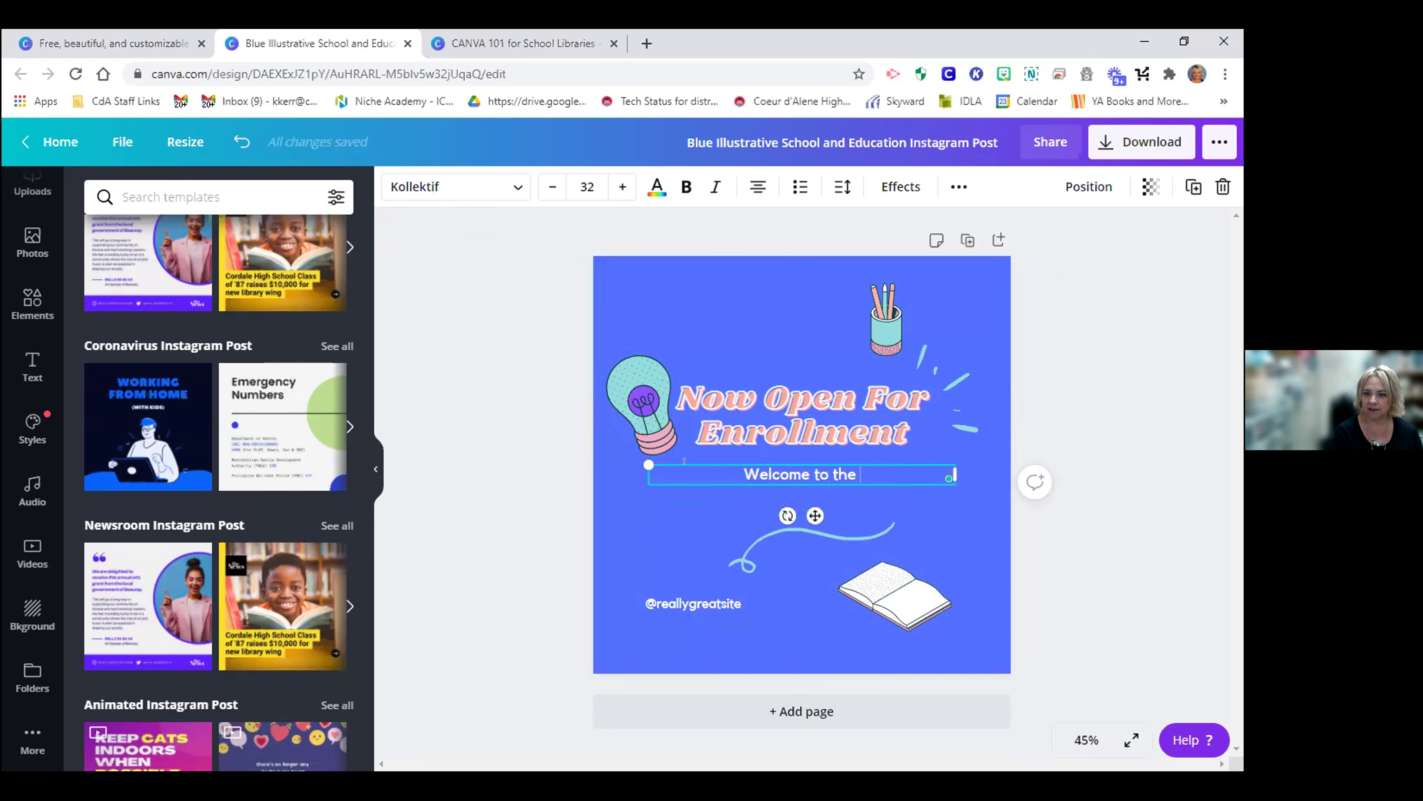
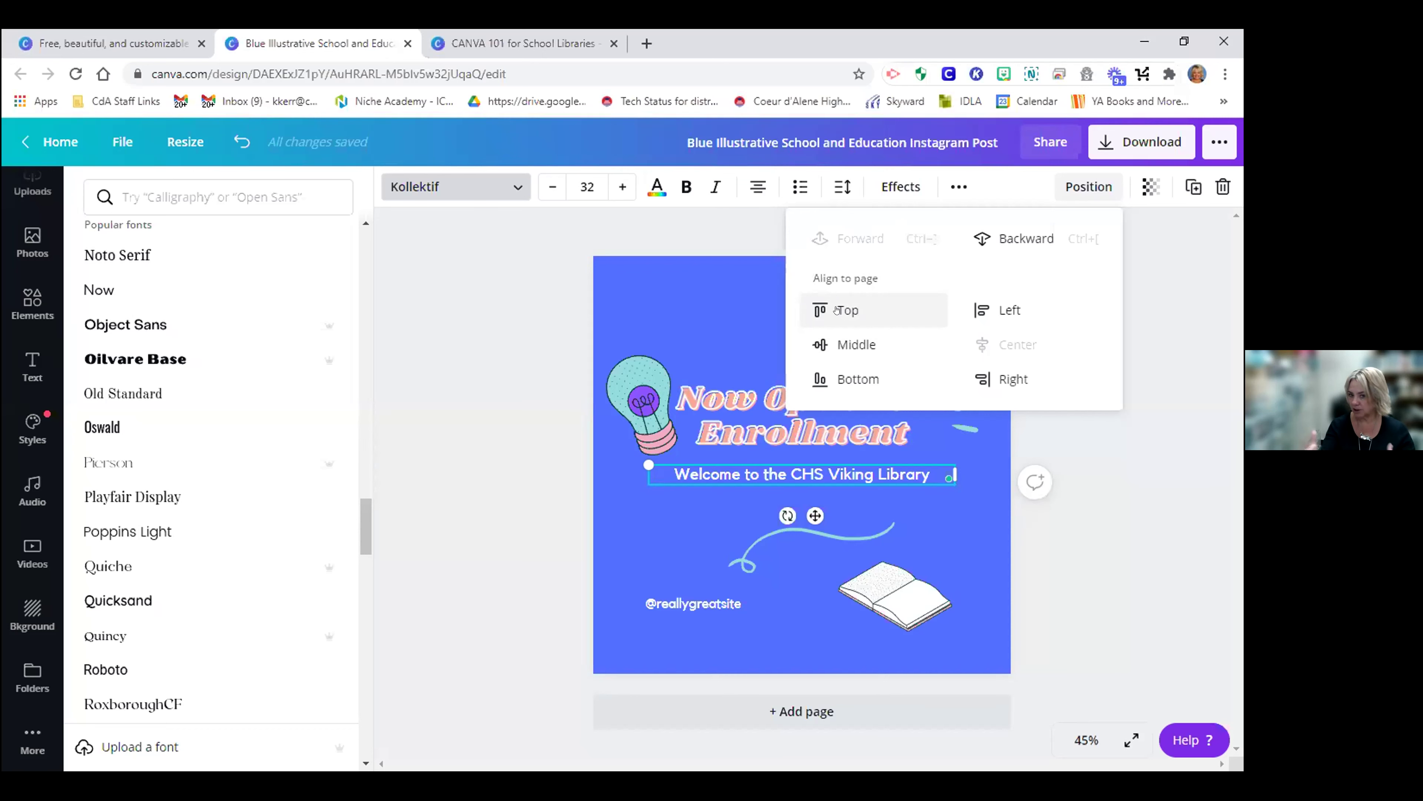
Set the transparency of the "Welcome to the CHS Viking Library" text to 42
{"action": "left_click", "coordinate": [1165, 257]}
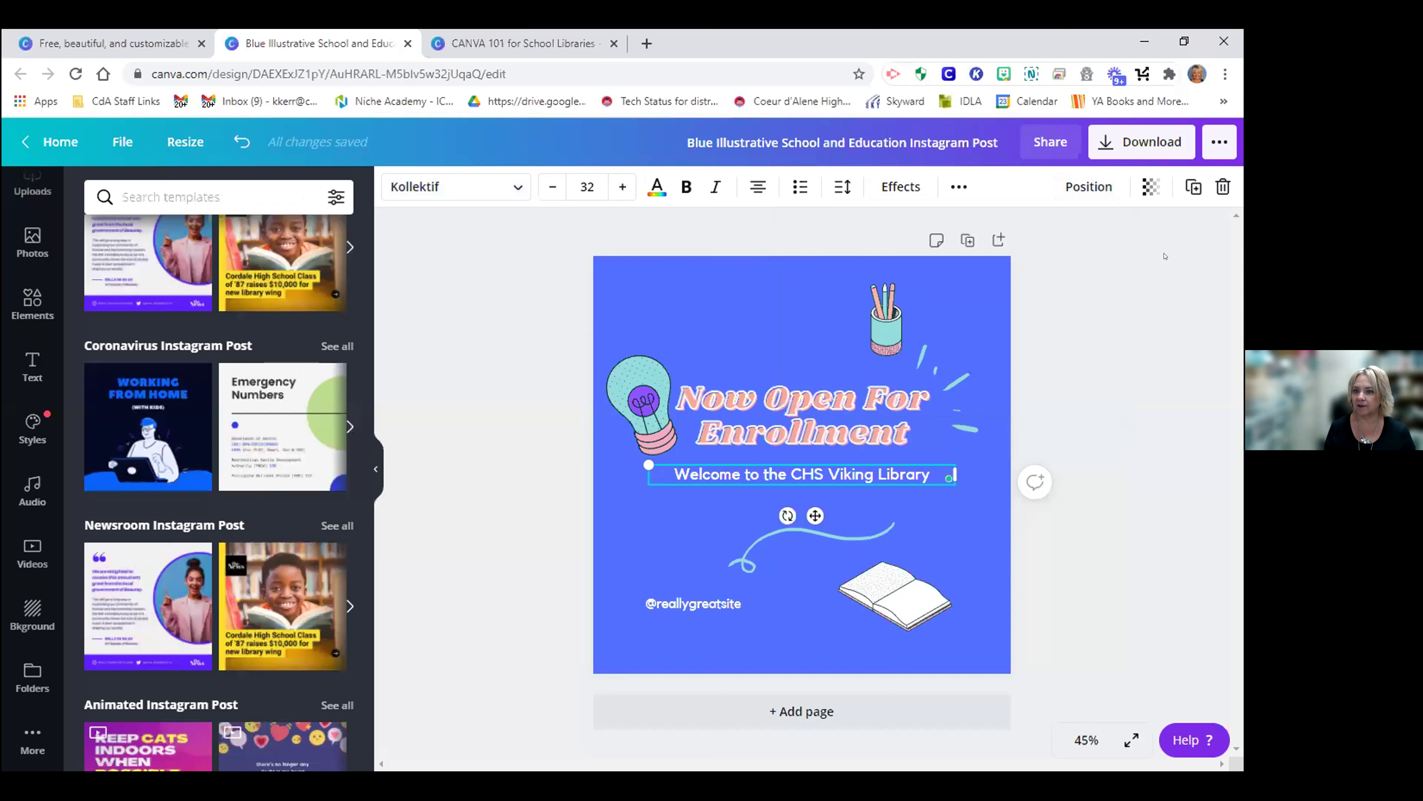
{"action": "left_click", "coordinate": [1141, 189]}
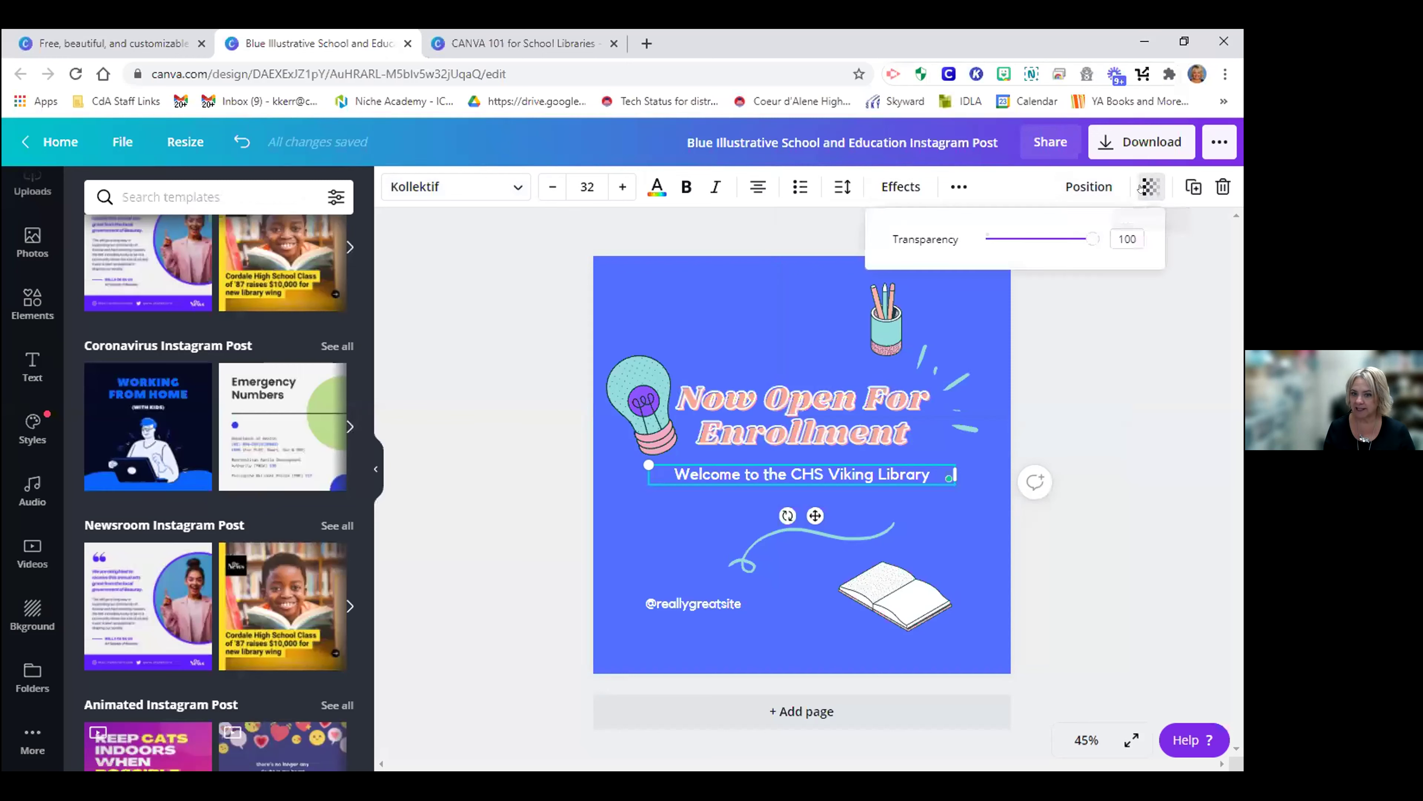
{"action": "left_click_drag", "start_coordinate": [1091, 240], "coordinate": [1030, 239]}
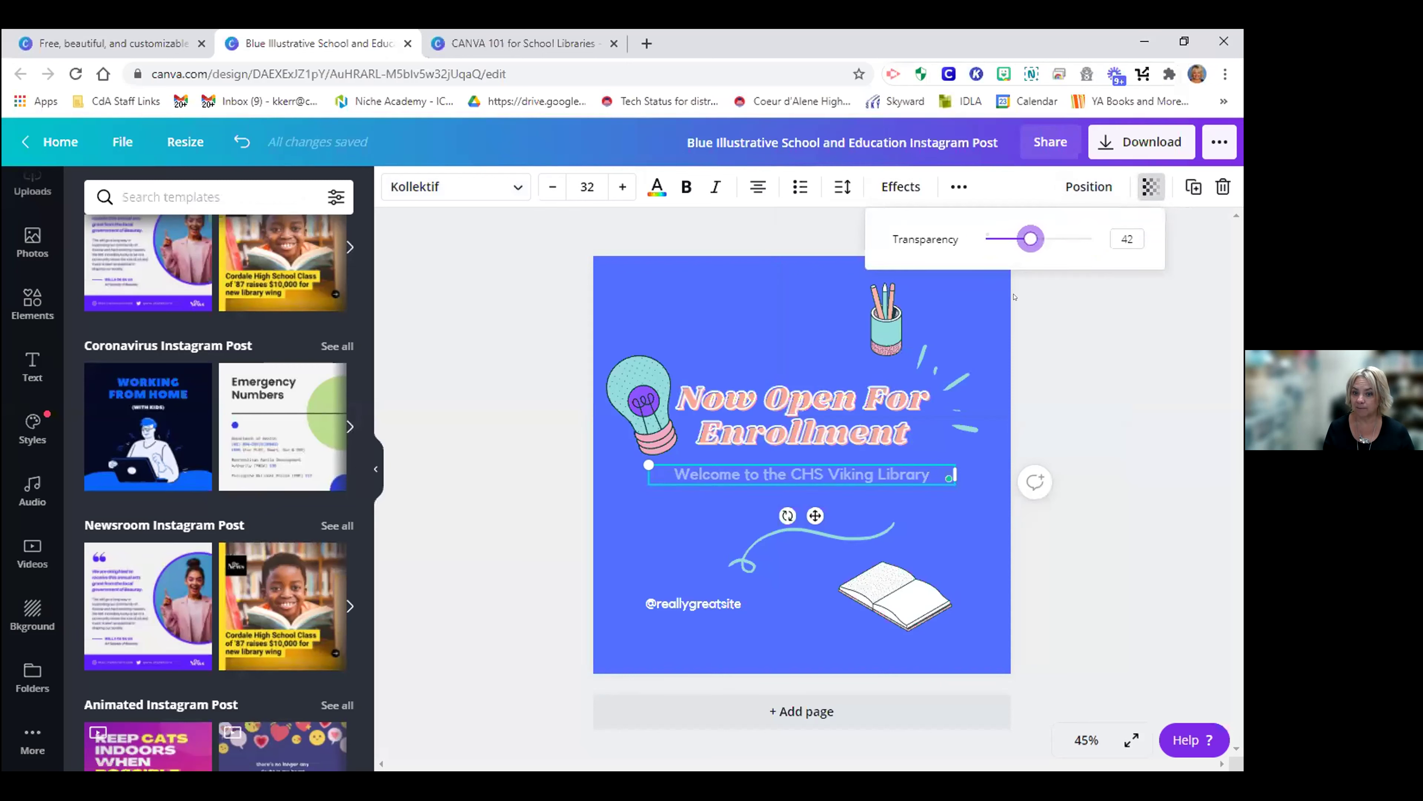
Set the transparency of the post's blue background to 45
{"action": "left_click", "coordinate": [748, 336]}
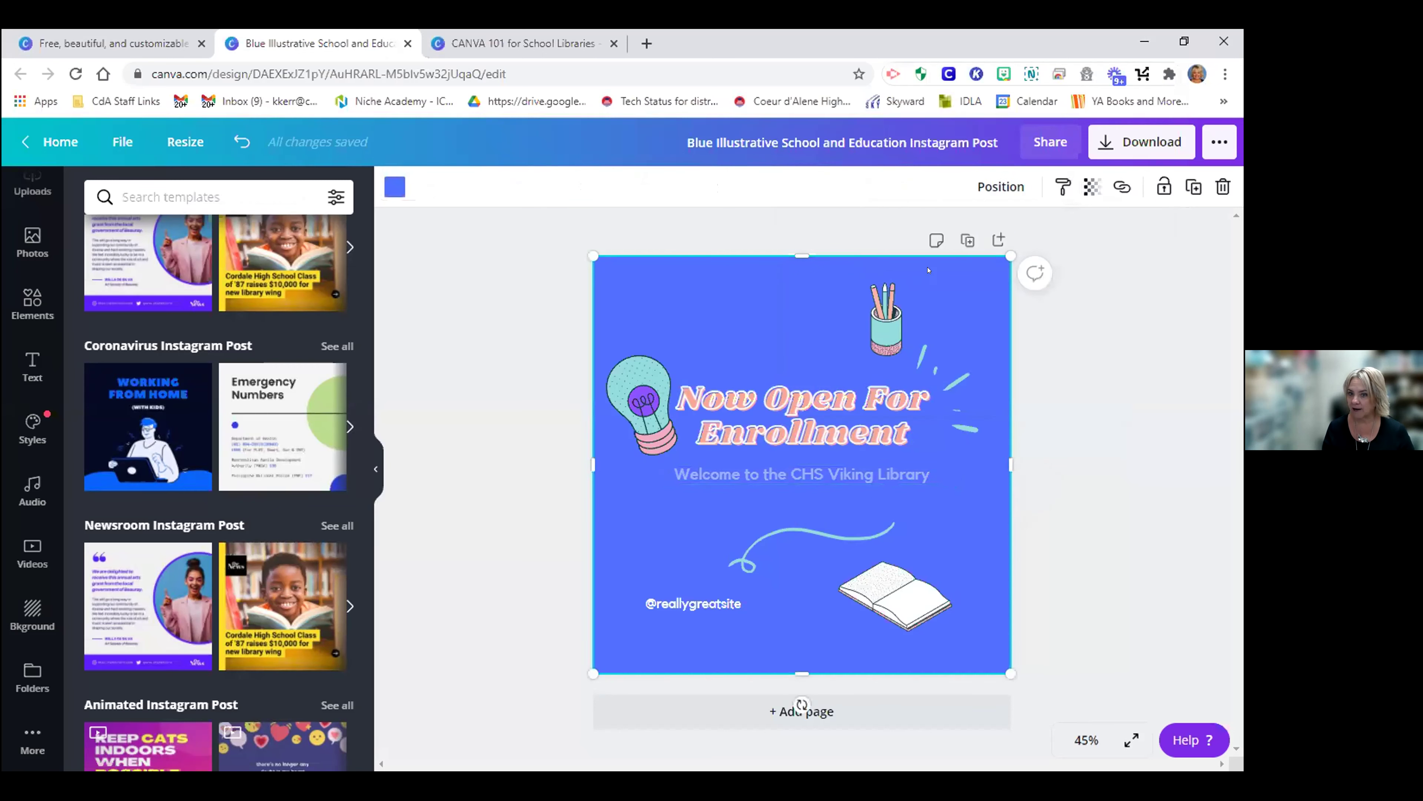
{"action": "left_click", "coordinate": [1091, 186]}
{"action": "left_click_drag", "start_coordinate": [1034, 239], "coordinate": [975, 241]}
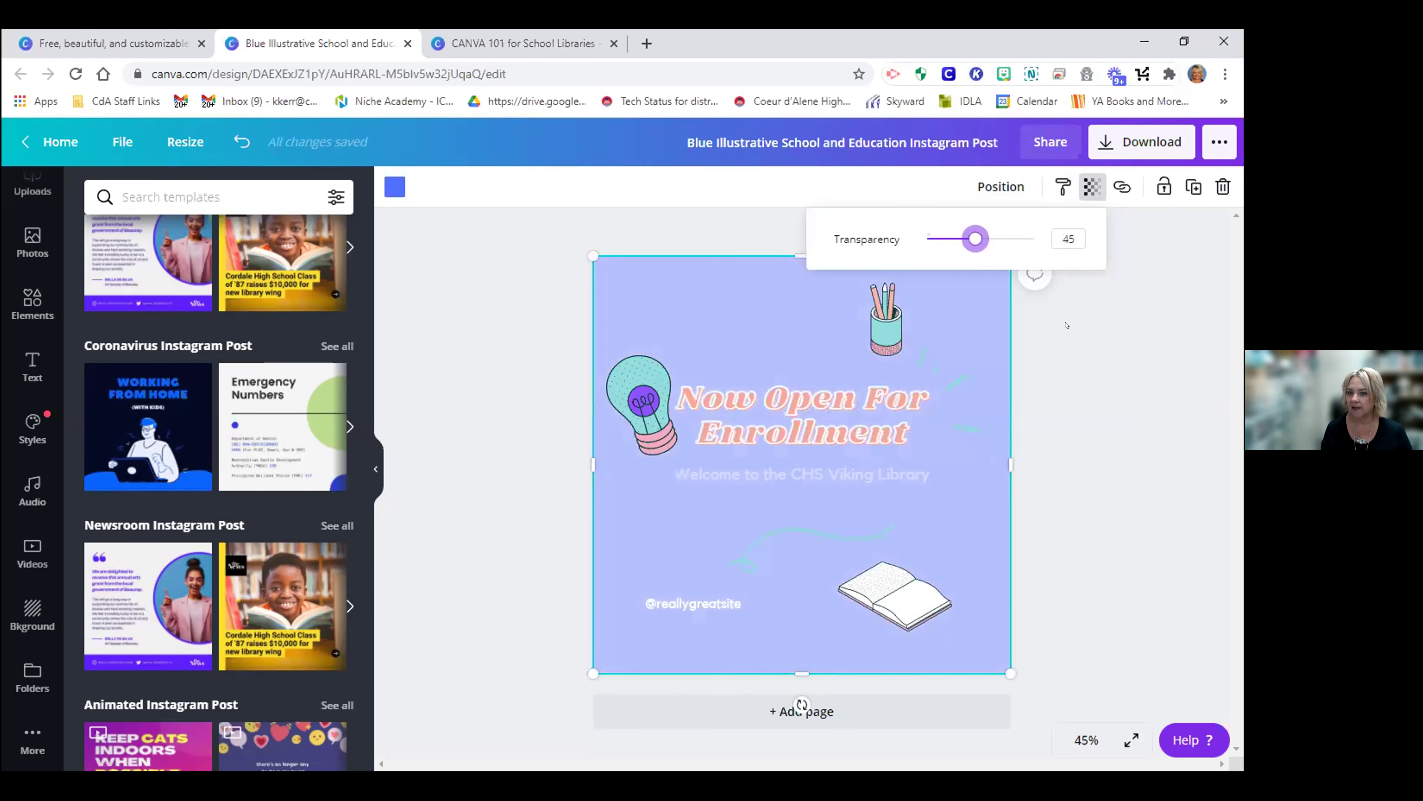
{"action": "left_click", "coordinate": [1107, 367]}
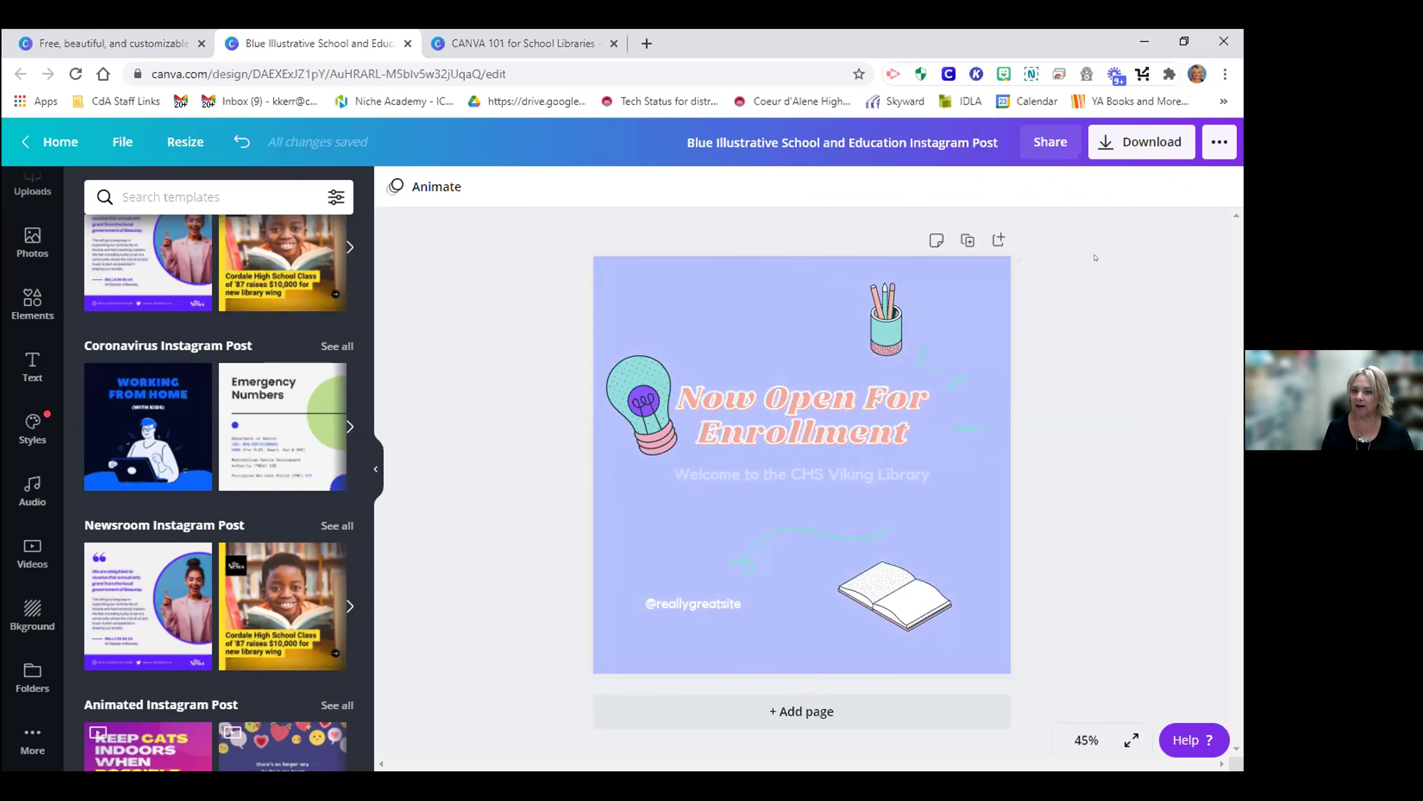
Group the "Now Open For Enrollment" heading with the welcome text and shift the group slightly right and down
{"action": "left_click", "coordinate": [821, 404]}
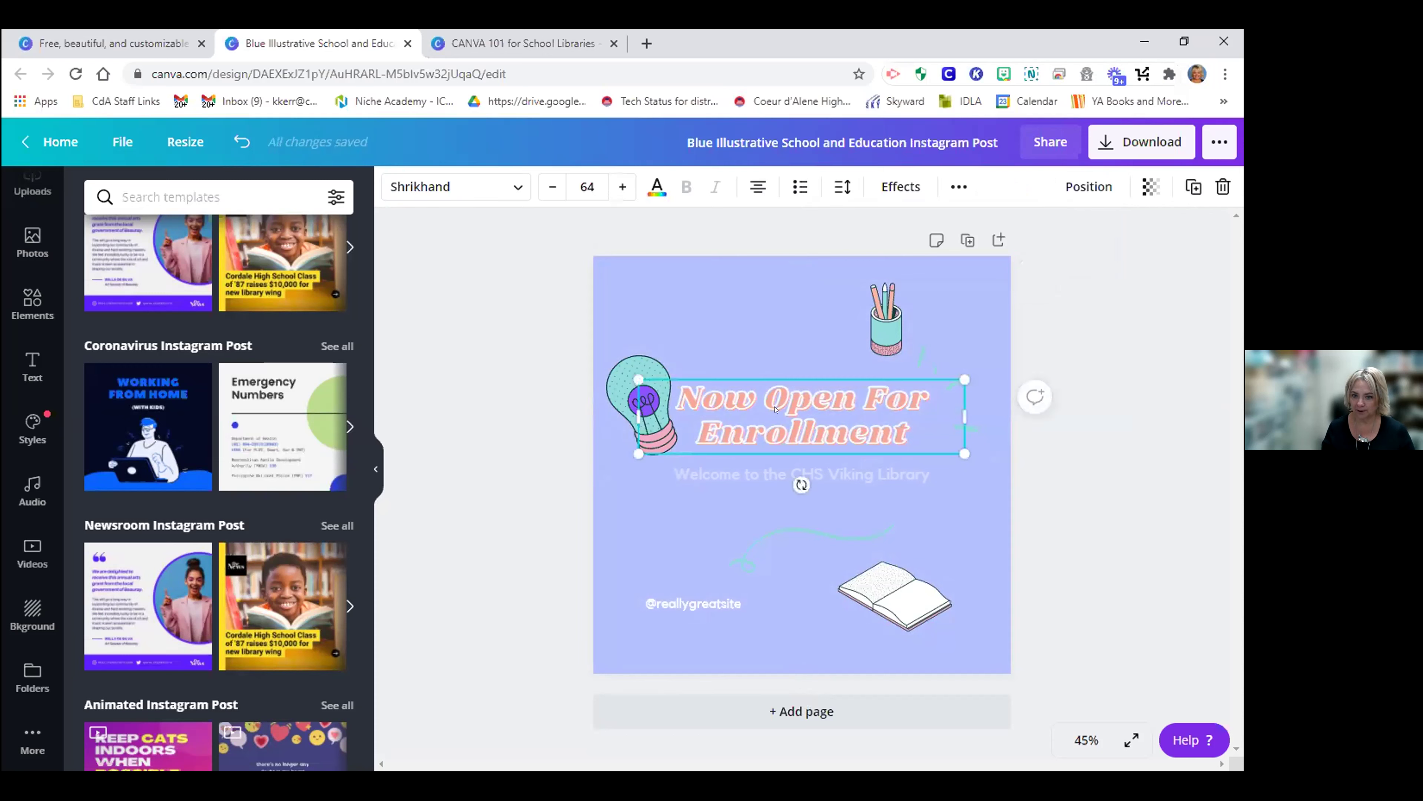
{"action": "left_click", "coordinate": [738, 476], "text": "shift"}
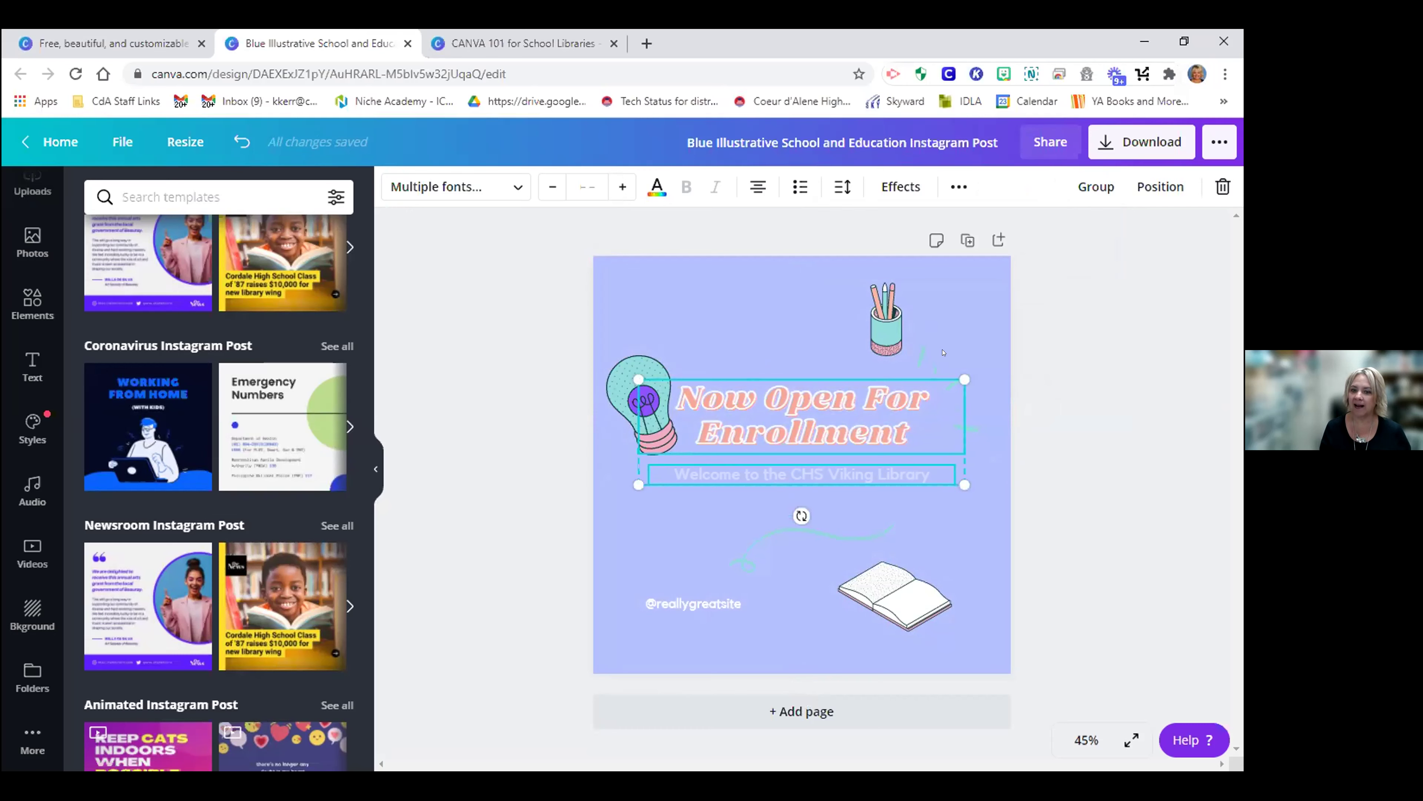
{"action": "left_click", "coordinate": [1084, 199]}
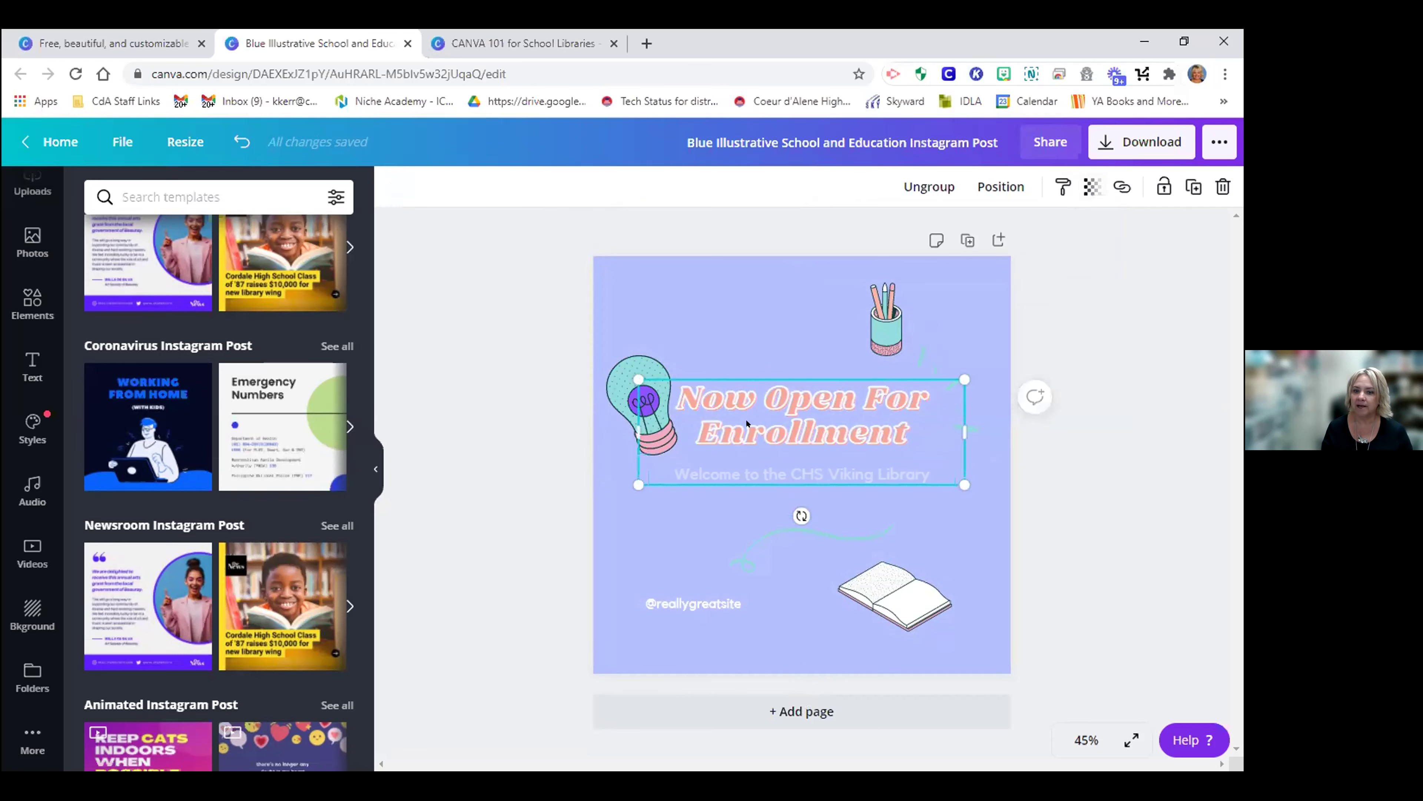
{"action": "left_click_drag", "start_coordinate": [728, 421], "coordinate": [753, 444]}
Ungroup the two text boxes and move the "Now Open For Enrollment" heading up, widening the gap above the welcome line
{"action": "left_click", "coordinate": [1089, 186]}
{"action": "mouse_move", "coordinate": [790, 420]}
{"action": "left_mouse_down"}
{"action": "mouse_move", "coordinate": [795, 381]}
{"action": "mouse_move", "coordinate": [797, 394]}
{"action": "left_mouse_up"}
{"action": "left_click", "coordinate": [788, 515]}
{"action": "mouse_move", "coordinate": [790, 447]}
{"action": "left_mouse_down"}
{"action": "mouse_move", "coordinate": [784, 392]}
{"action": "mouse_move", "coordinate": [782, 424]}
{"action": "left_mouse_up"}
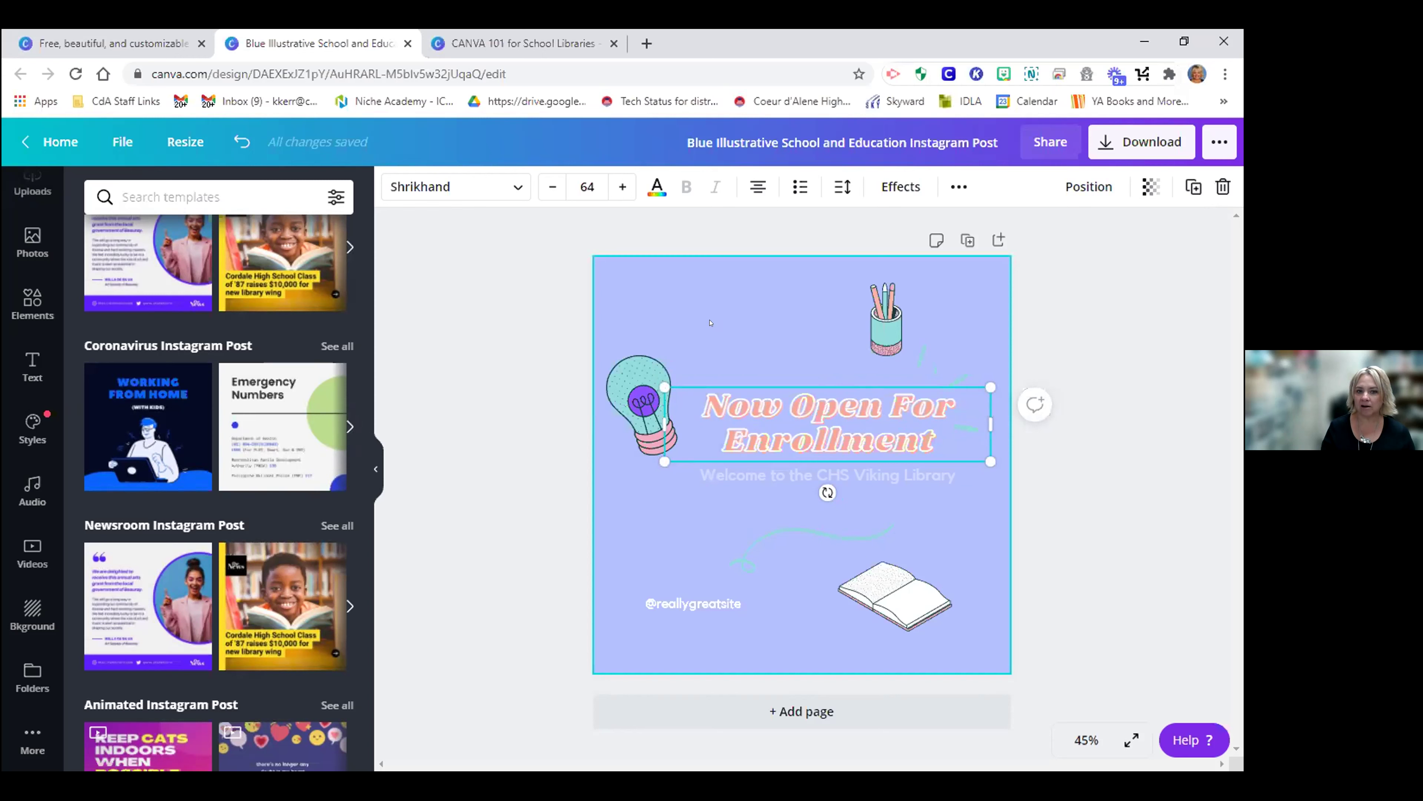
{"action": "left_click_drag", "start_coordinate": [765, 395], "coordinate": [765, 377]}
{"action": "left_click", "coordinate": [471, 256]}
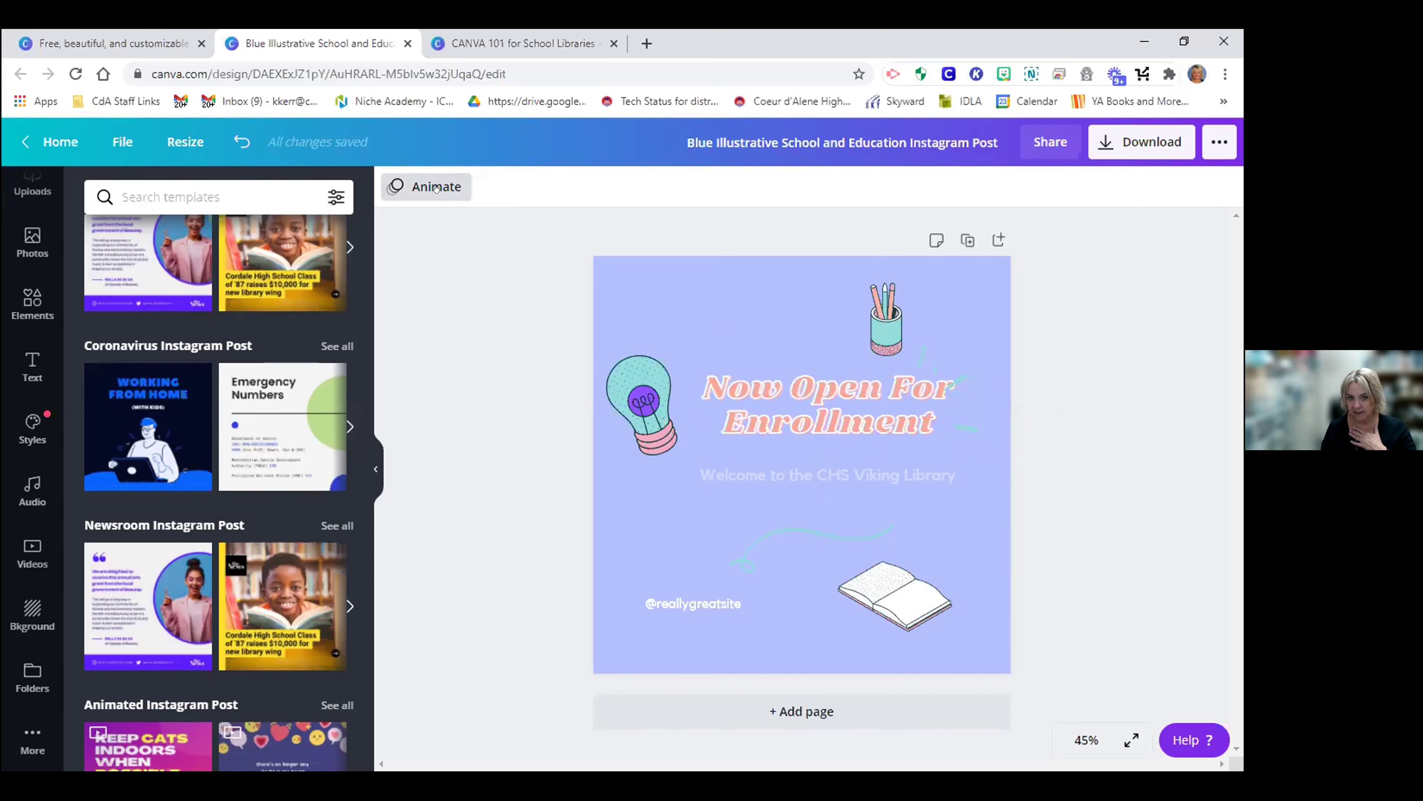
Apply the Rise animation to the page
{"action": "left_click", "coordinate": [437, 187]}
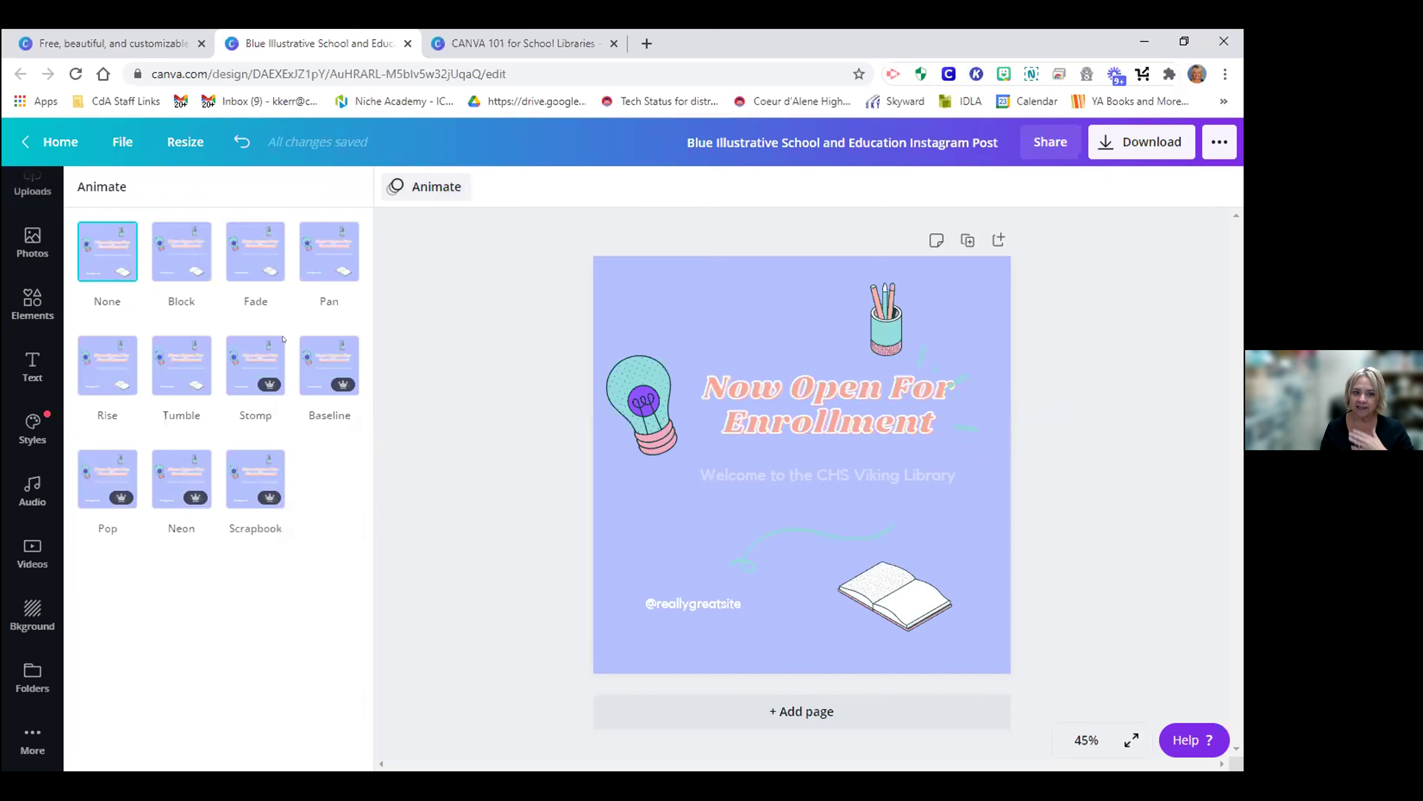
{"action": "left_click", "coordinate": [103, 376]}
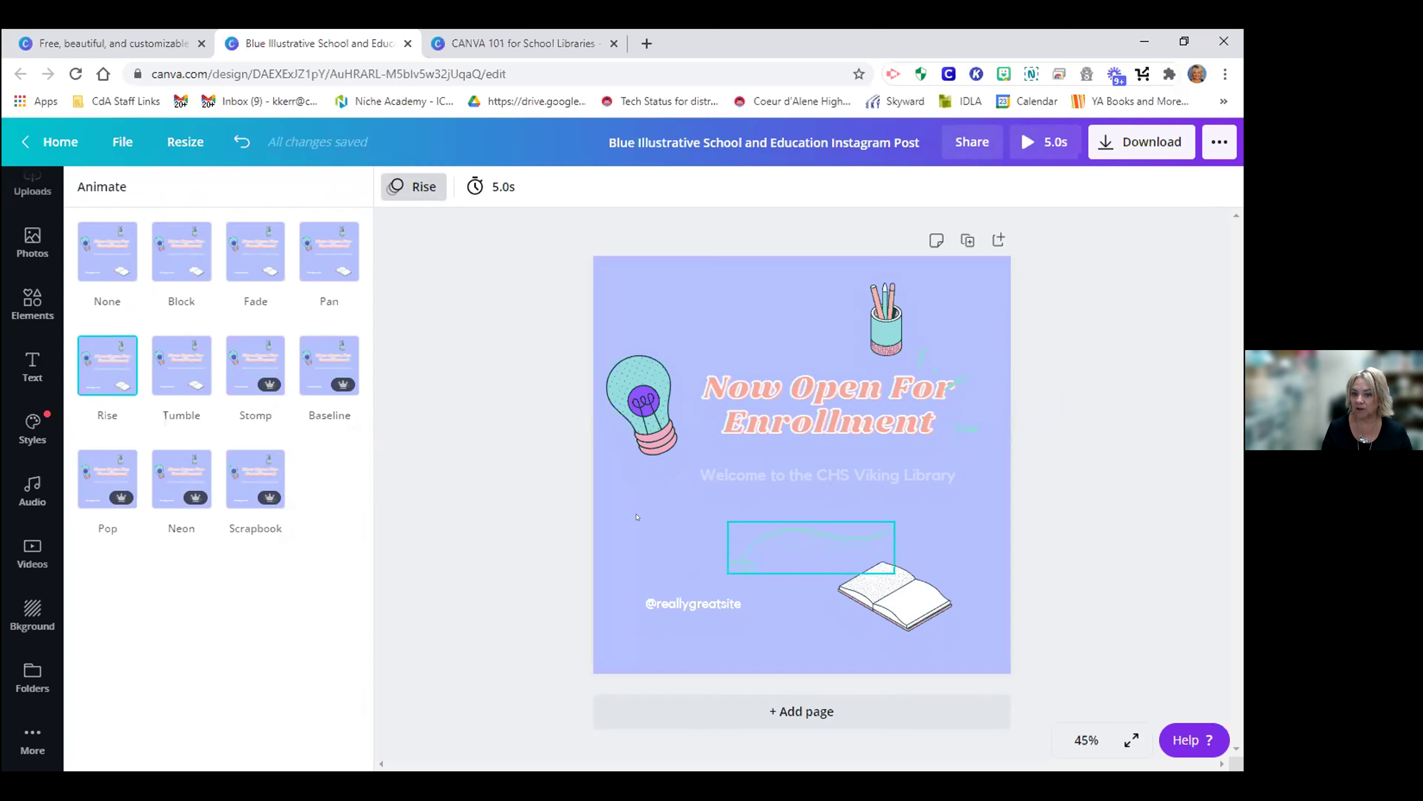
{"action": "left_click", "coordinate": [495, 465]}
{"action": "left_click", "coordinate": [708, 321]}
{"action": "left_click", "coordinate": [475, 322]}
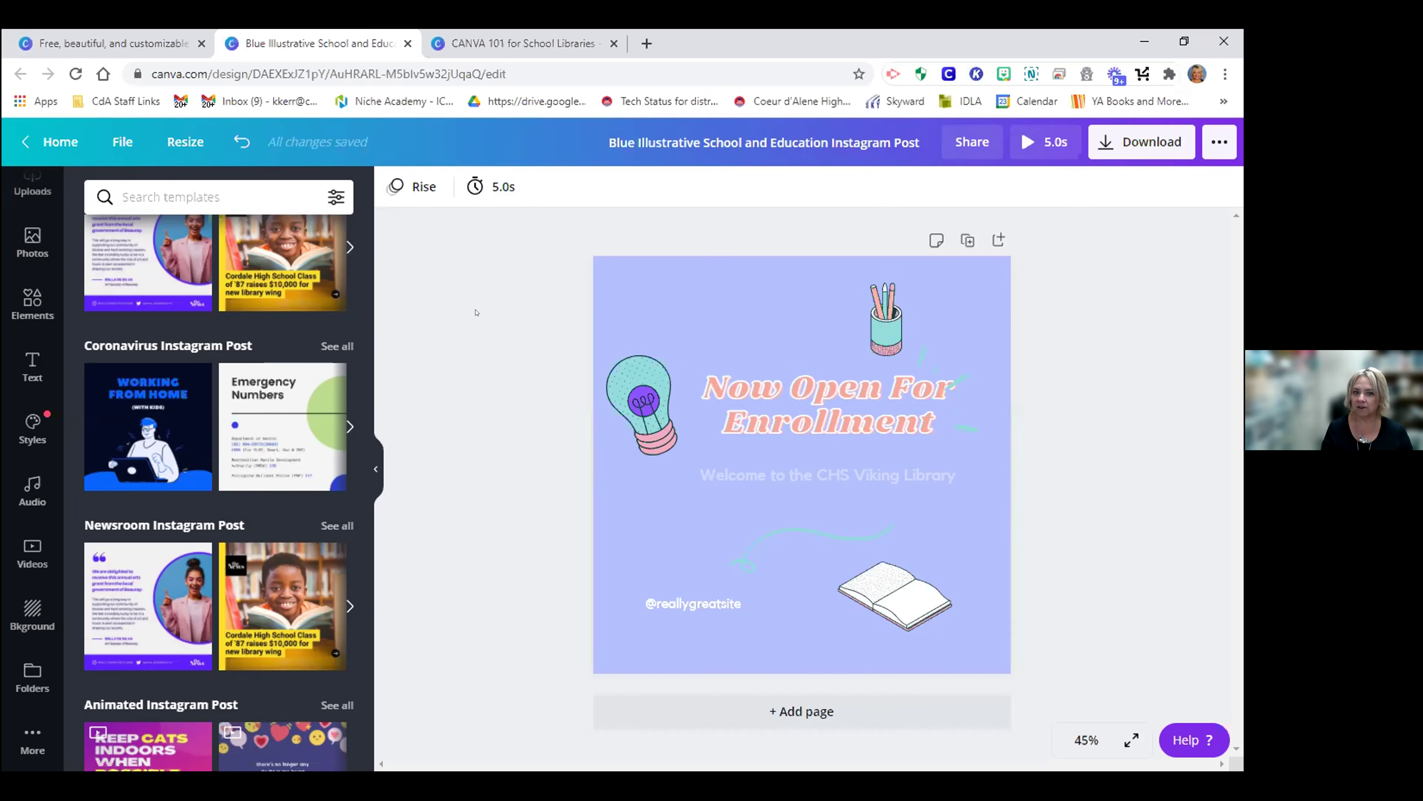
Play the animated post's preview, and return to the editor
{"action": "left_click", "coordinate": [413, 186]}
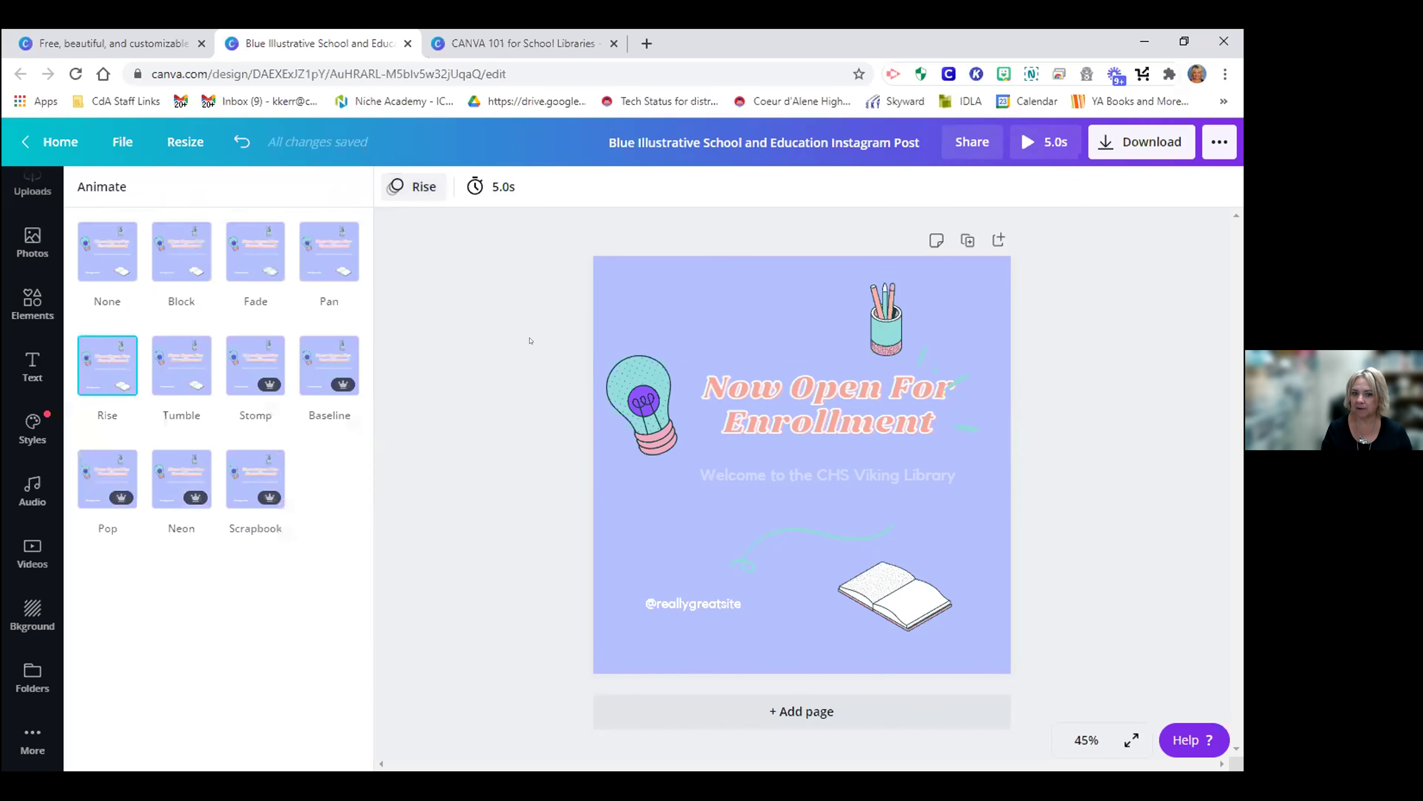
{"action": "left_click", "coordinate": [1027, 145]}
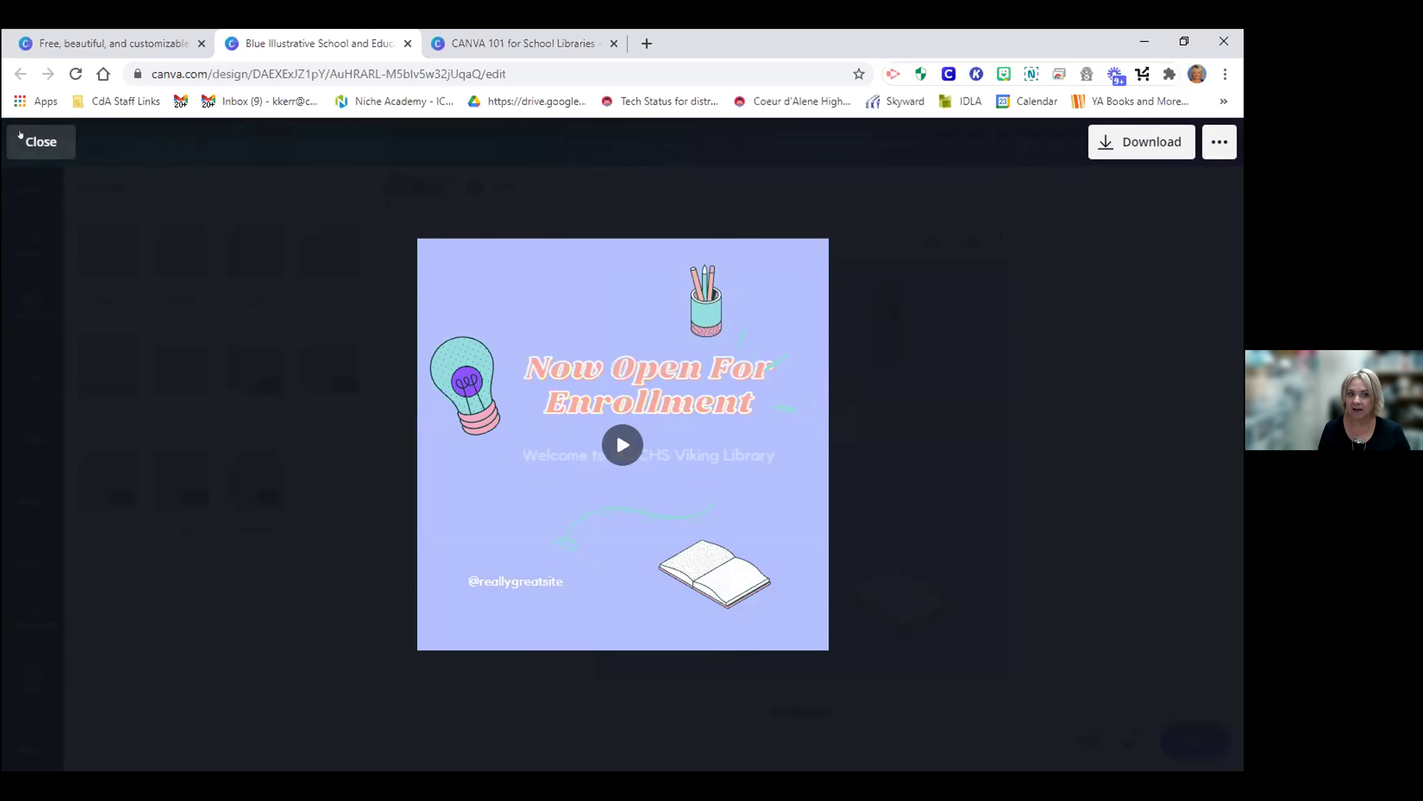
{"action": "left_click", "coordinate": [58, 144]}
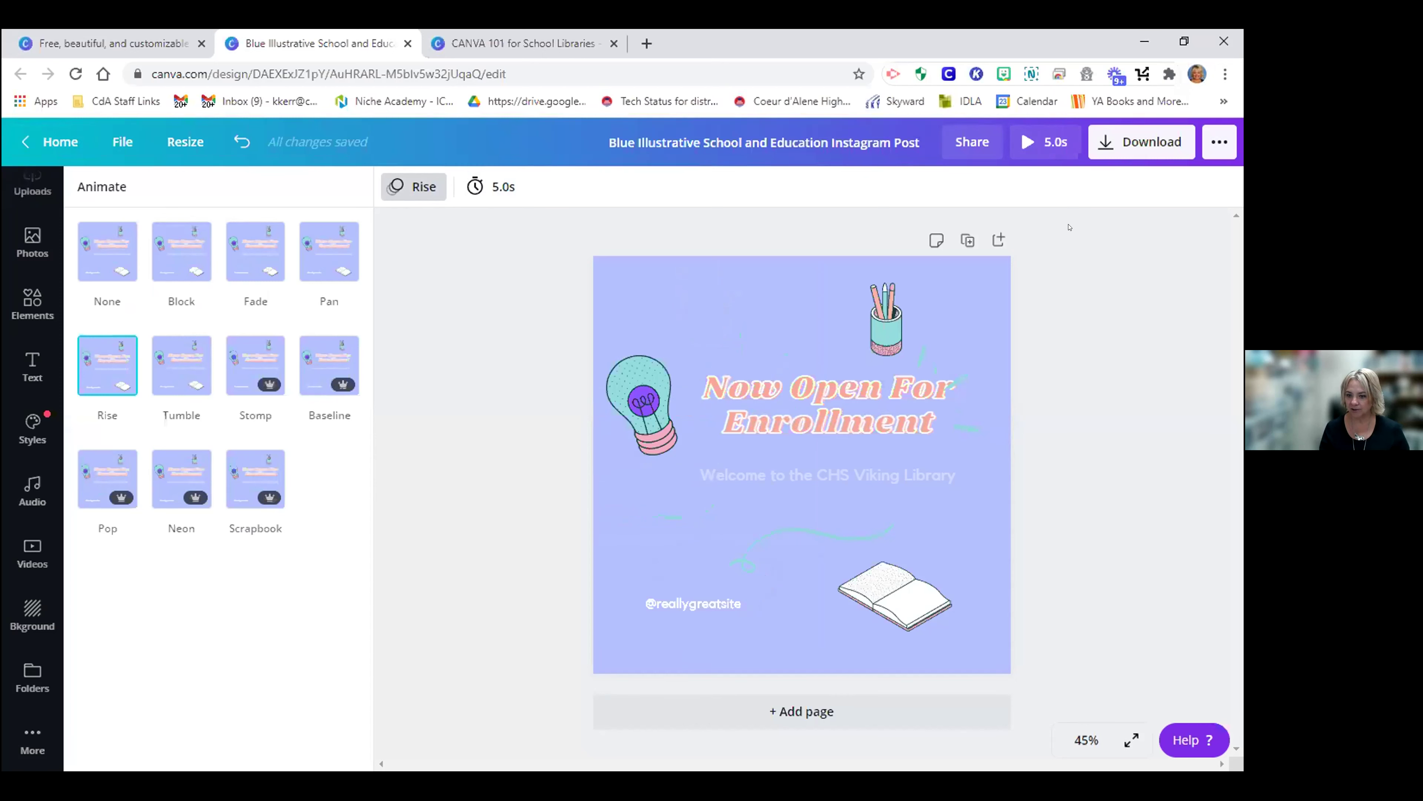
Examine the template search suggestions and the color and language filters, applying them with no color or language chosen
{"action": "scroll", "coordinate": [32, 268], "scroll_direction": "up", "scroll_amount": 2}
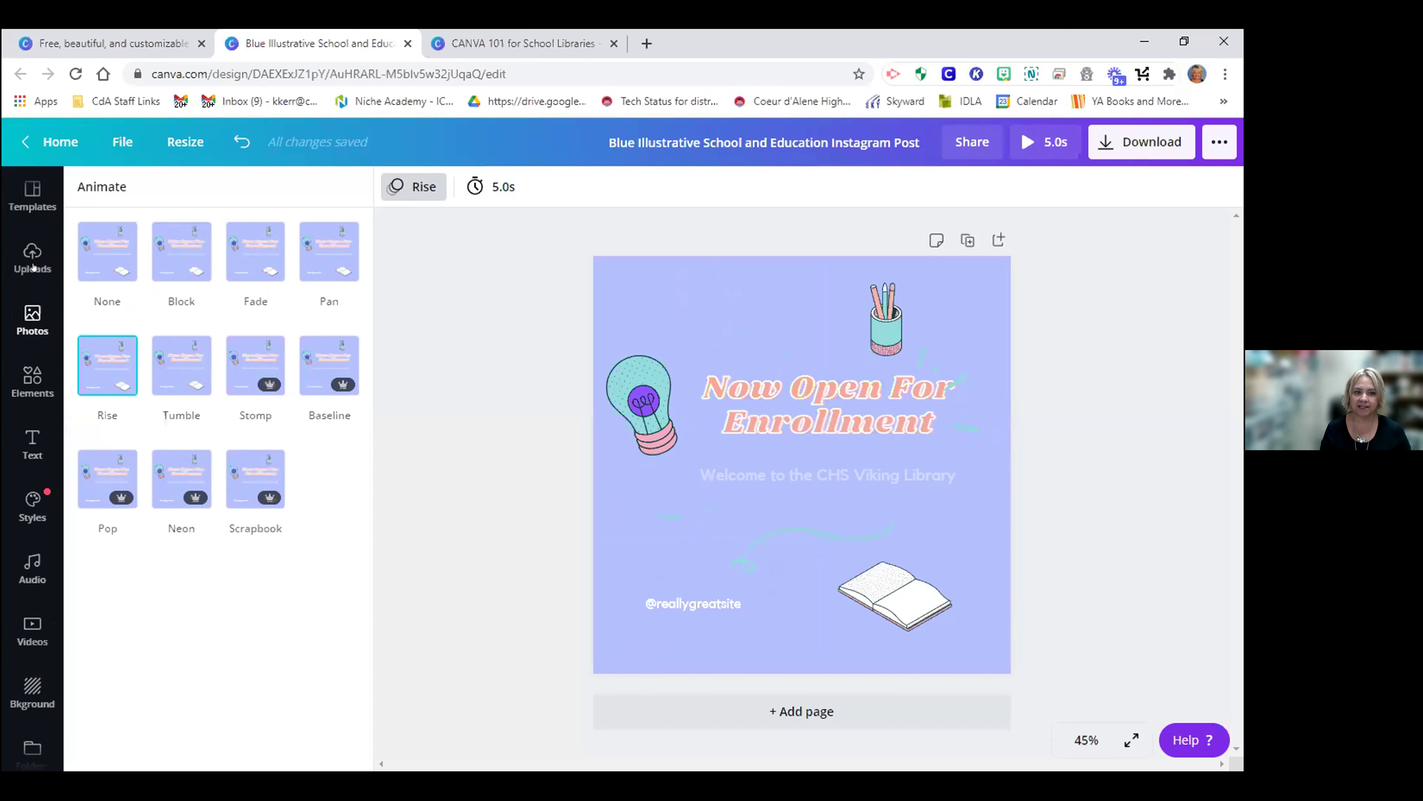
{"action": "left_click", "coordinate": [34, 195]}
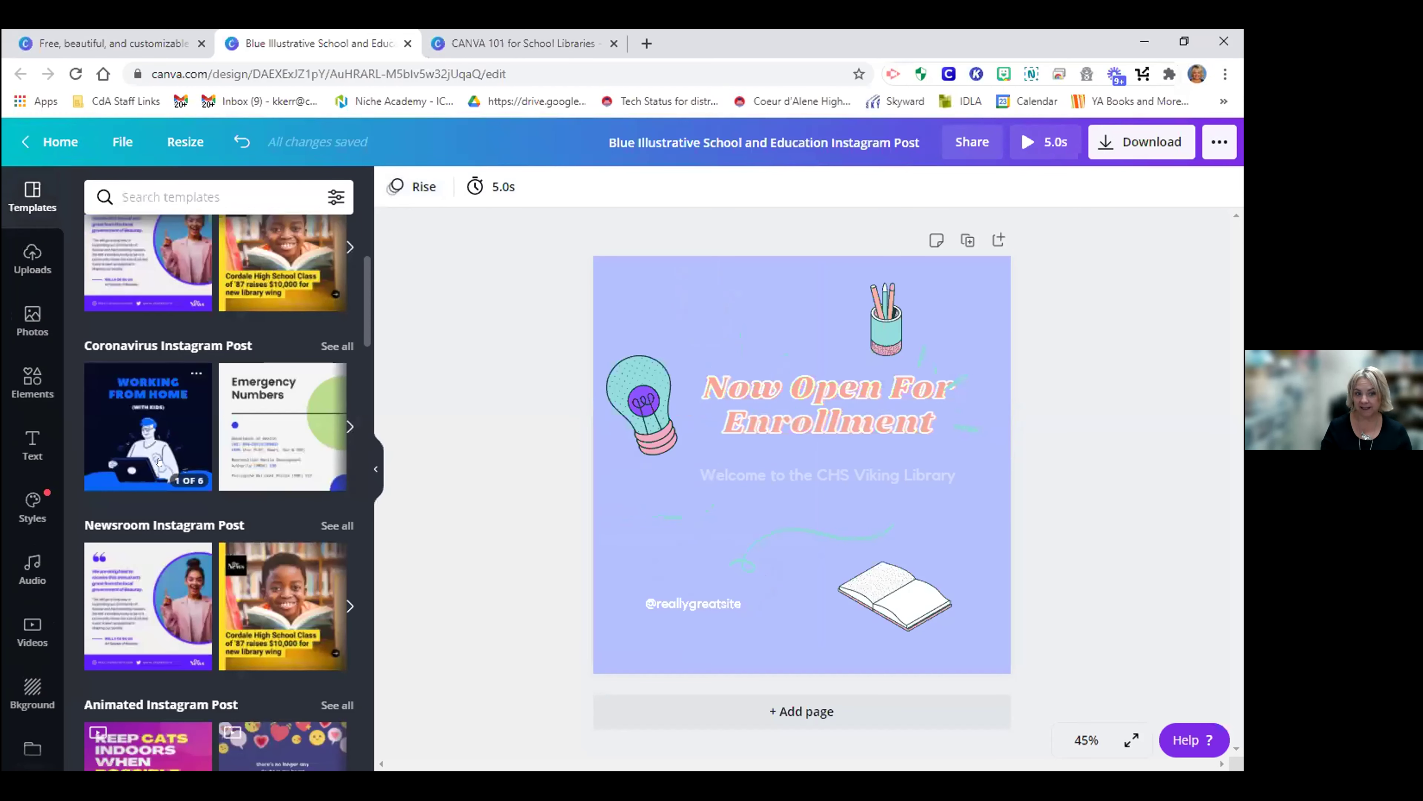
{"action": "left_click", "coordinate": [268, 197]}
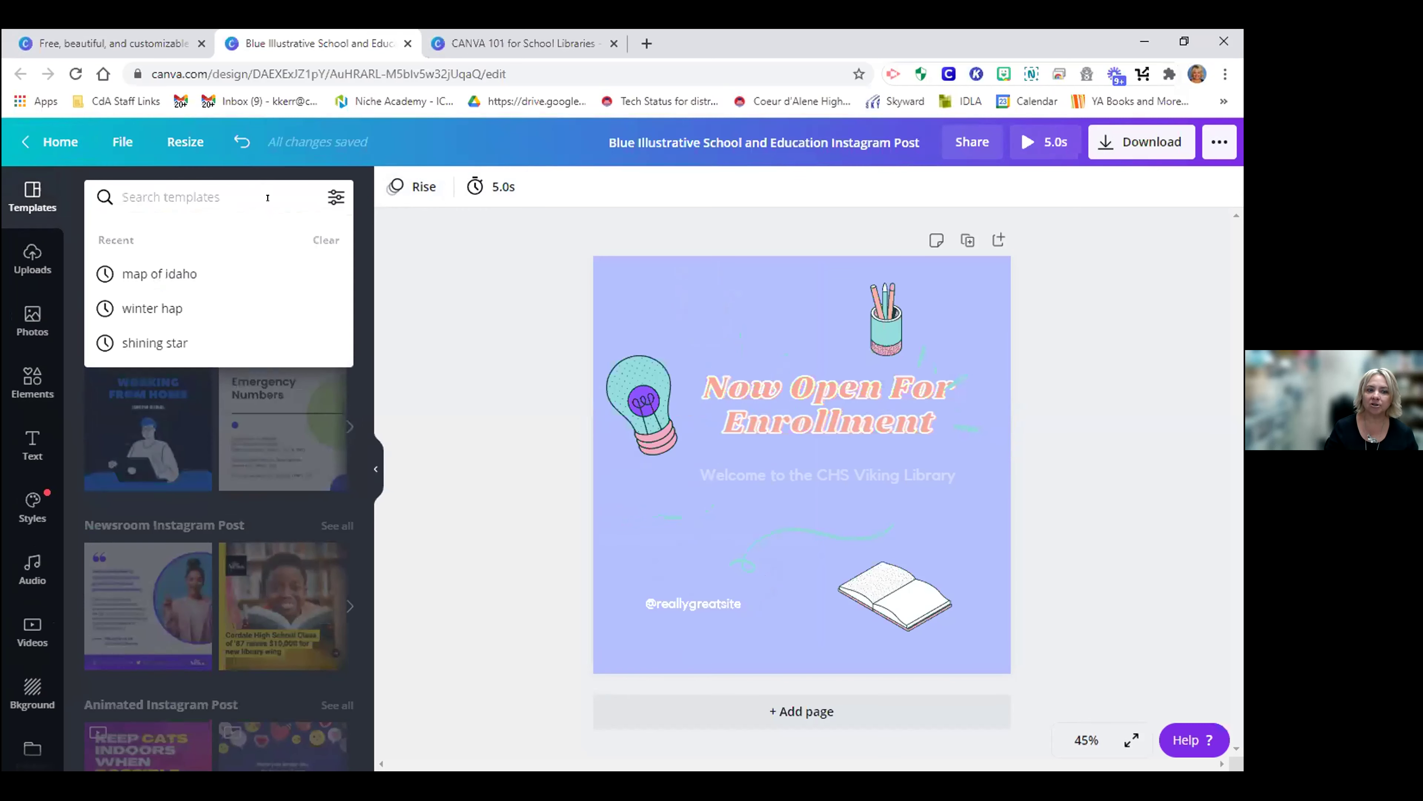
{"action": "left_click", "coordinate": [335, 197]}
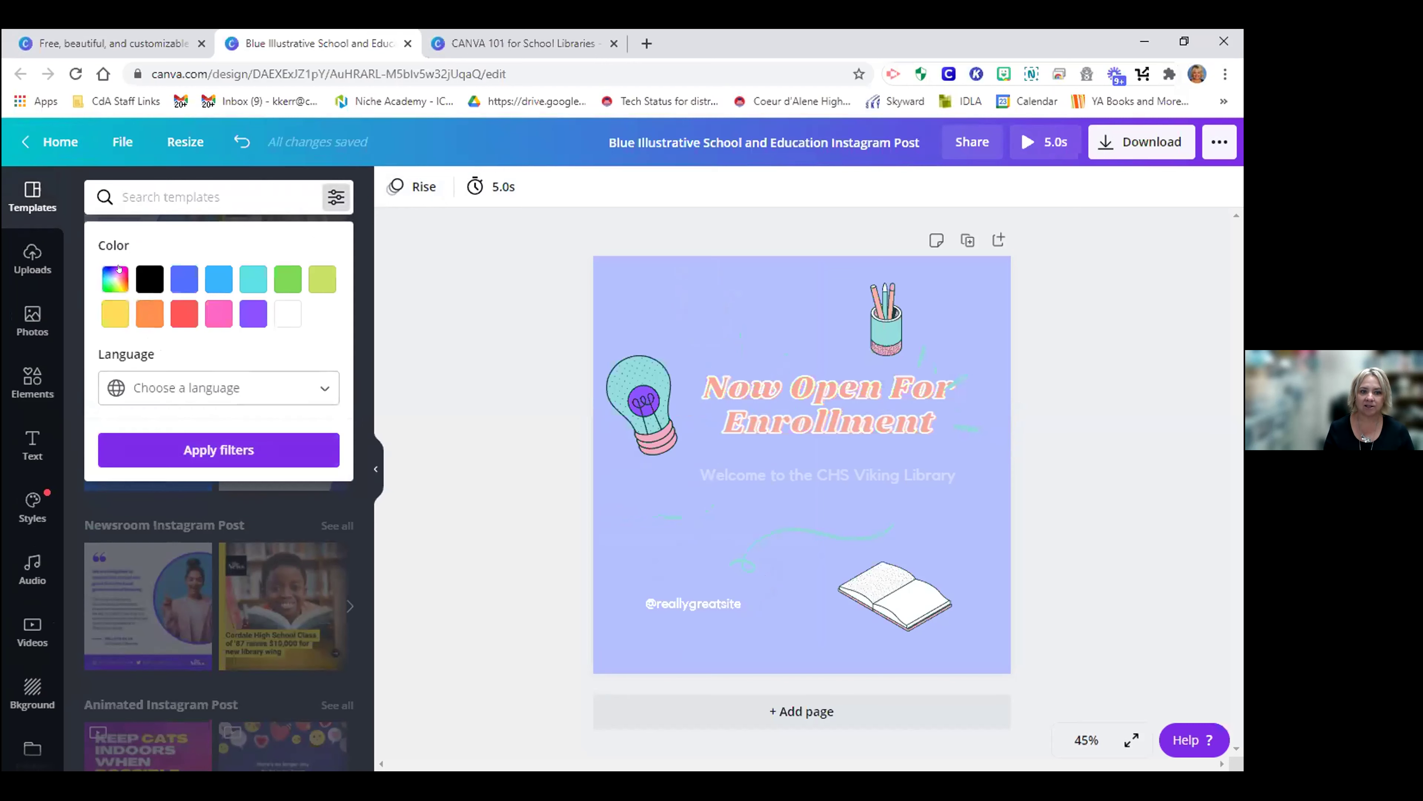
{"action": "left_click", "coordinate": [282, 382]}
{"action": "left_click", "coordinate": [282, 382]}
{"action": "left_click", "coordinate": [327, 211]}
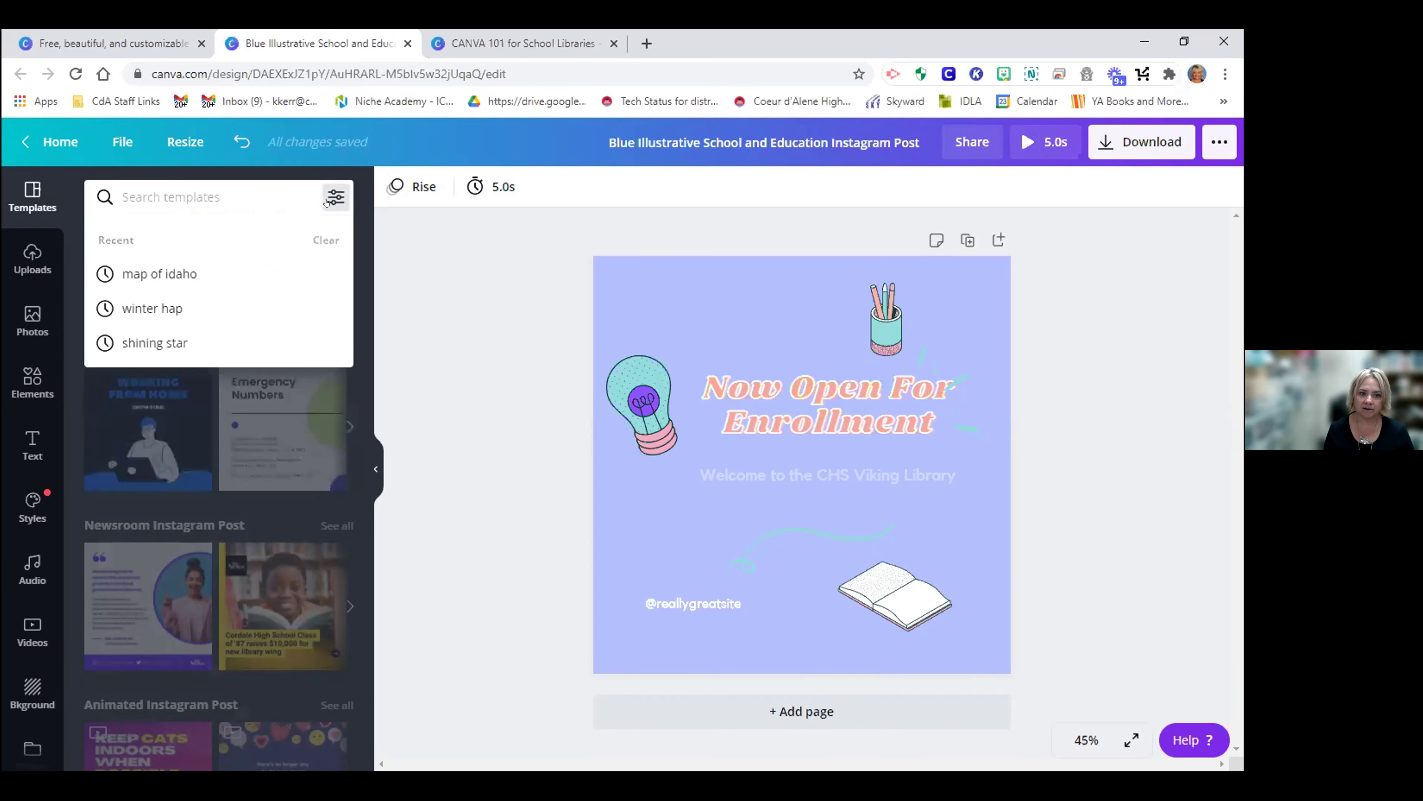
{"action": "left_click", "coordinate": [324, 232]}
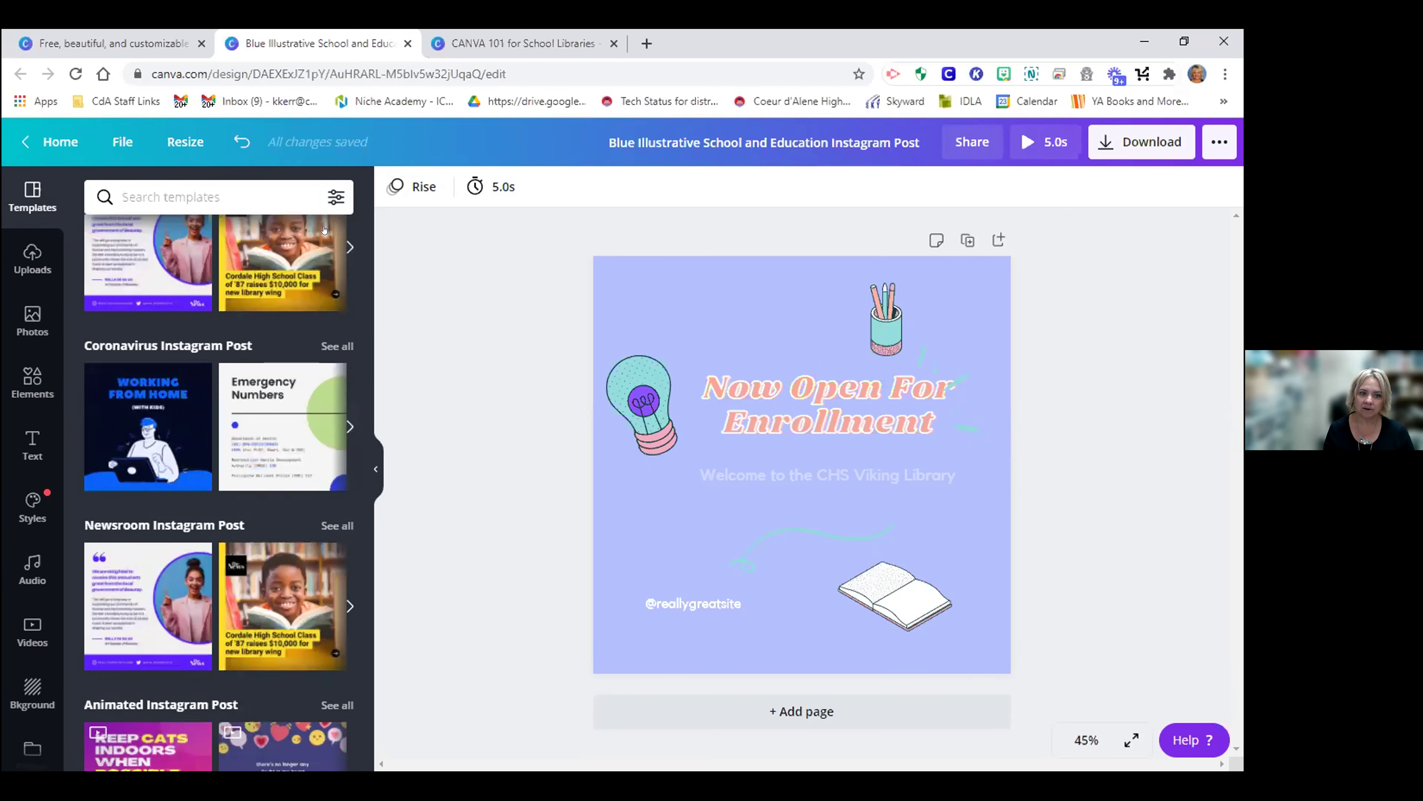
{"action": "left_click", "coordinate": [336, 197]}
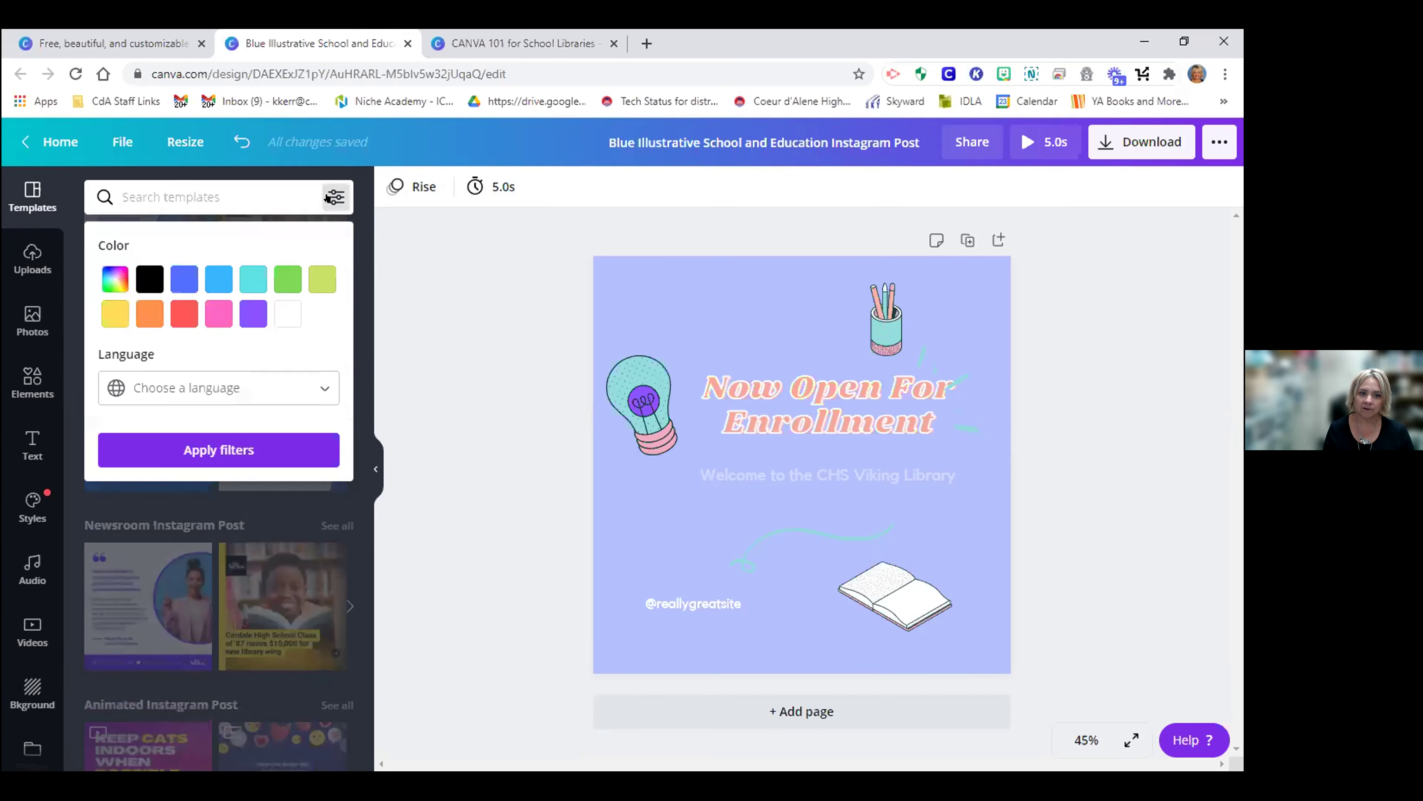
{"action": "left_click", "coordinate": [202, 450]}
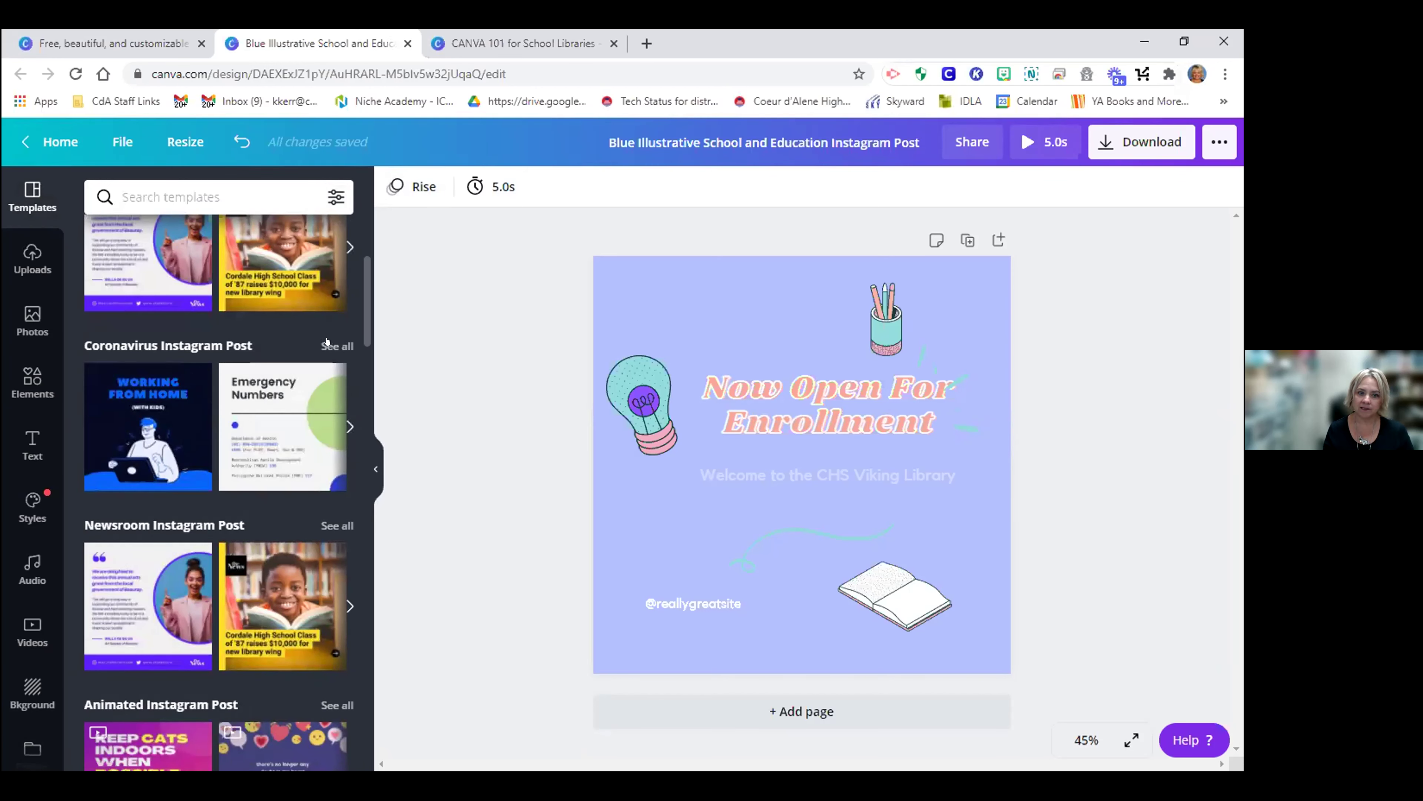
Browse the Instagram post template categories and review the template filter options again
{"action": "scroll", "coordinate": [336, 295], "scroll_direction": "down", "scroll_amount": 10}
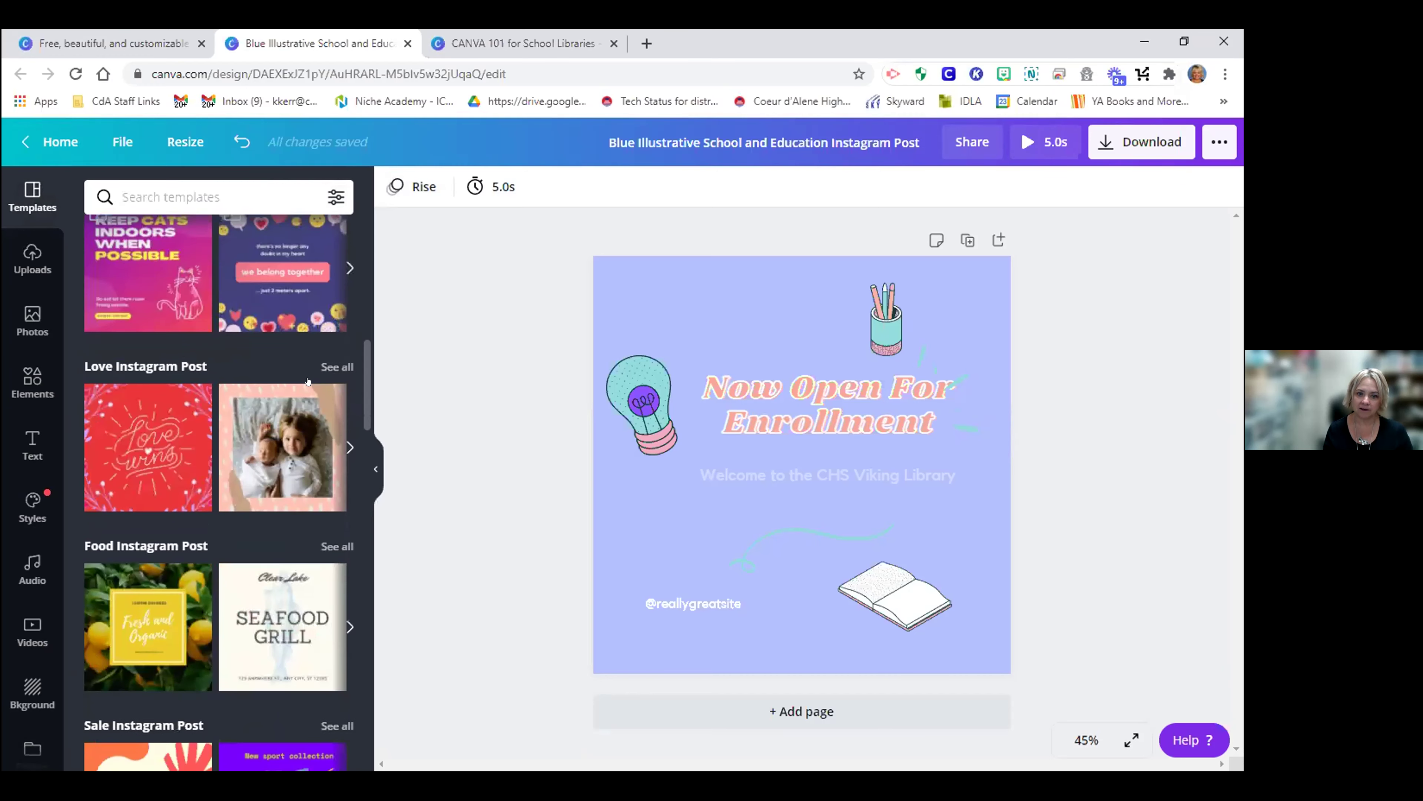
{"action": "scroll", "coordinate": [308, 382], "scroll_direction": "down", "scroll_amount": 8}
{"action": "scroll", "coordinate": [307, 383], "scroll_direction": "up", "scroll_amount": 12}
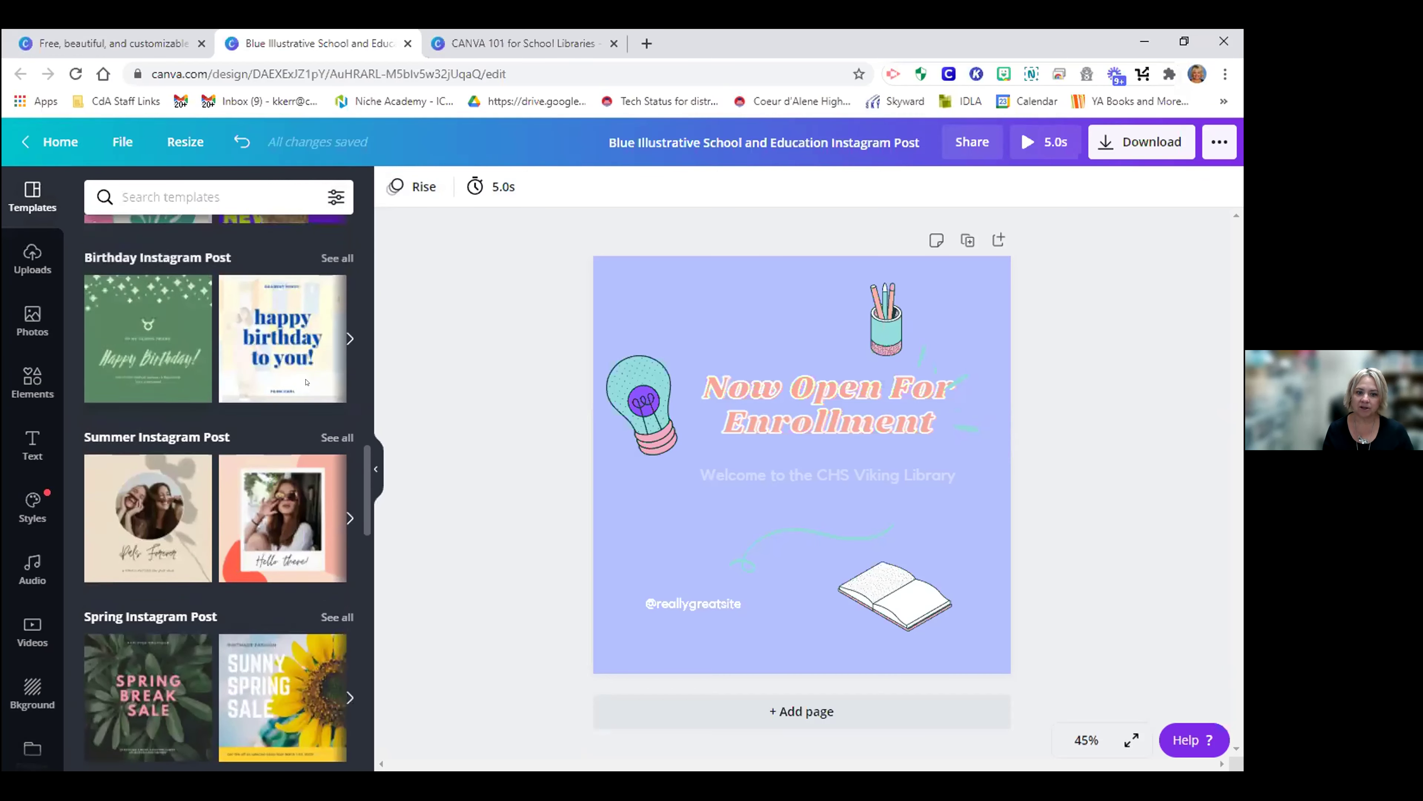
{"action": "scroll", "coordinate": [307, 383], "scroll_direction": "up", "scroll_amount": 10}
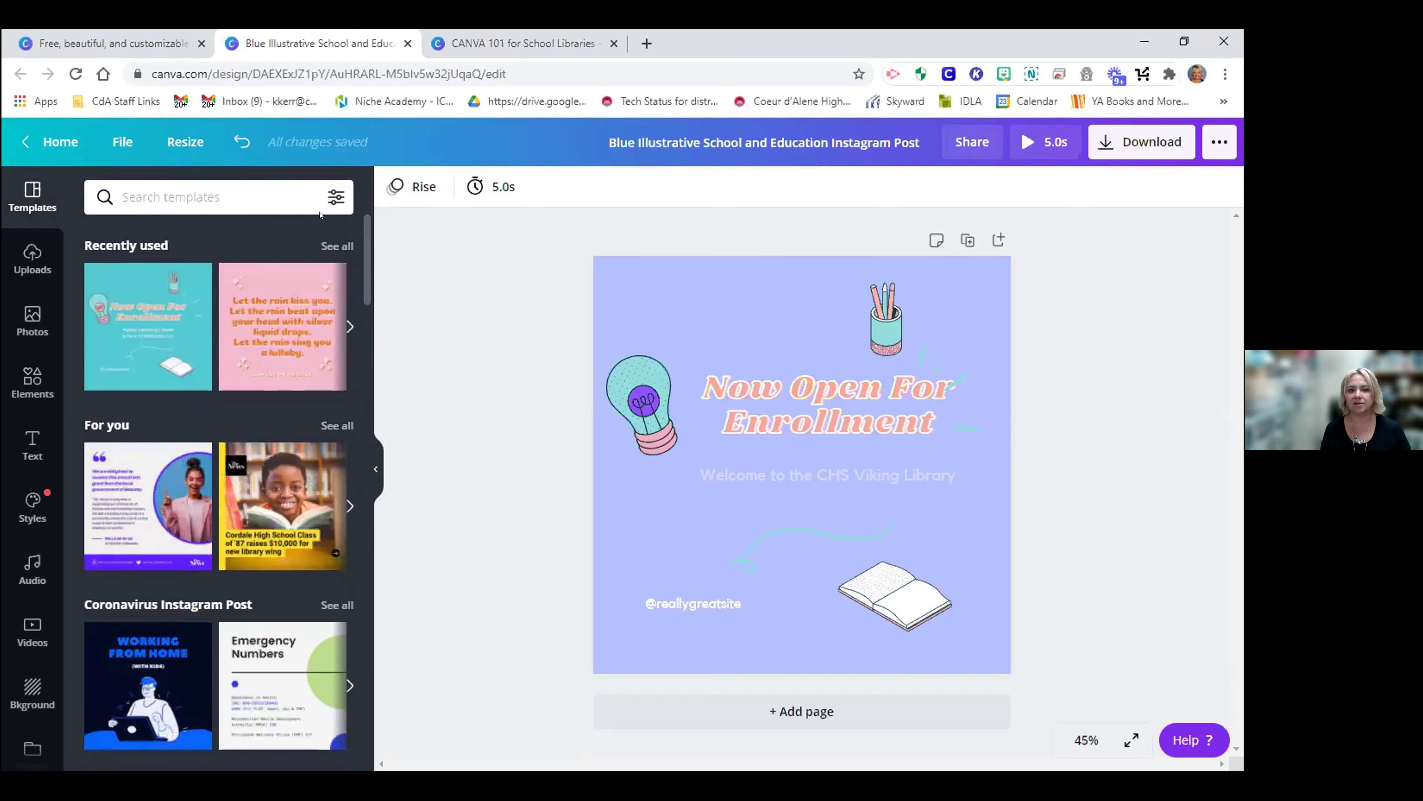
{"action": "left_click", "coordinate": [335, 197]}
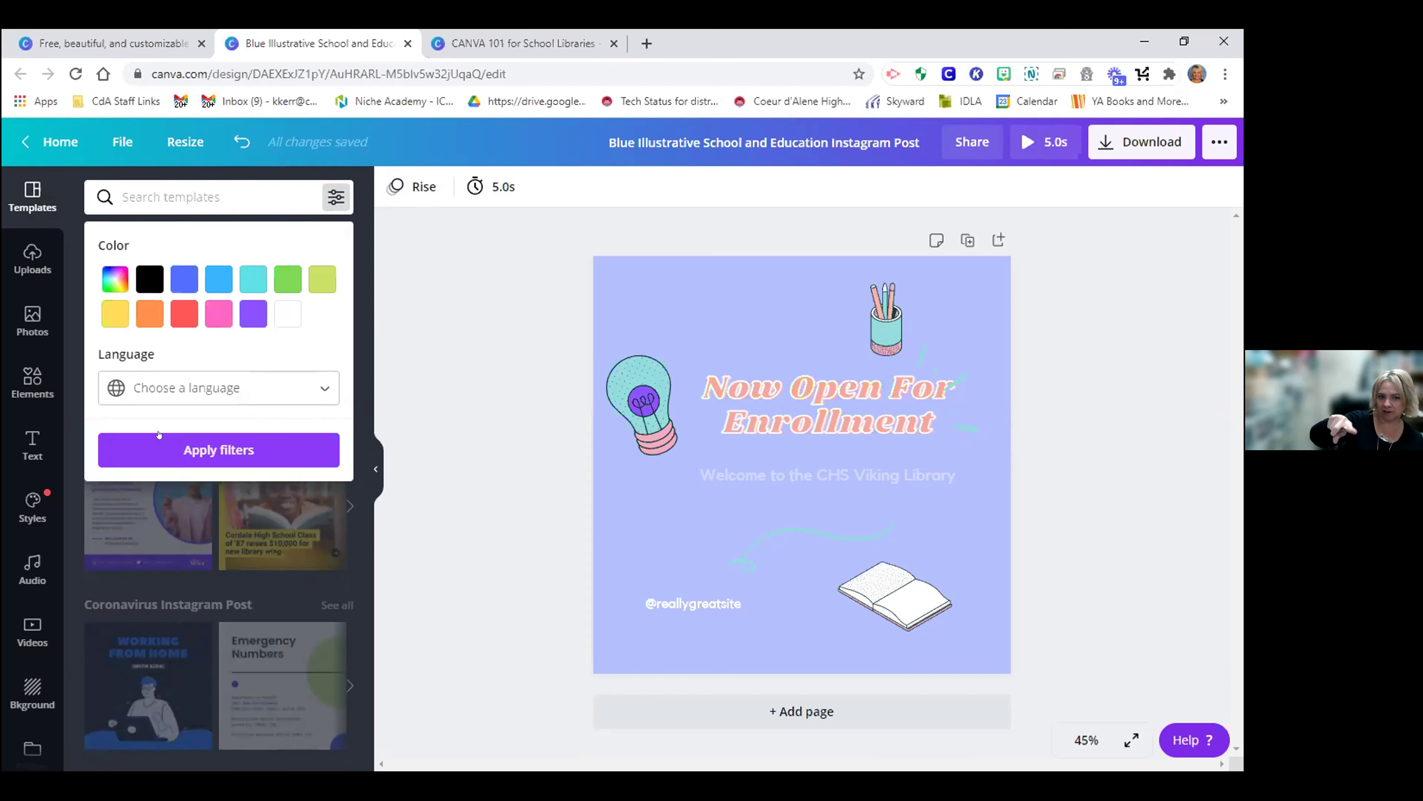
{"action": "left_click", "coordinate": [361, 213]}
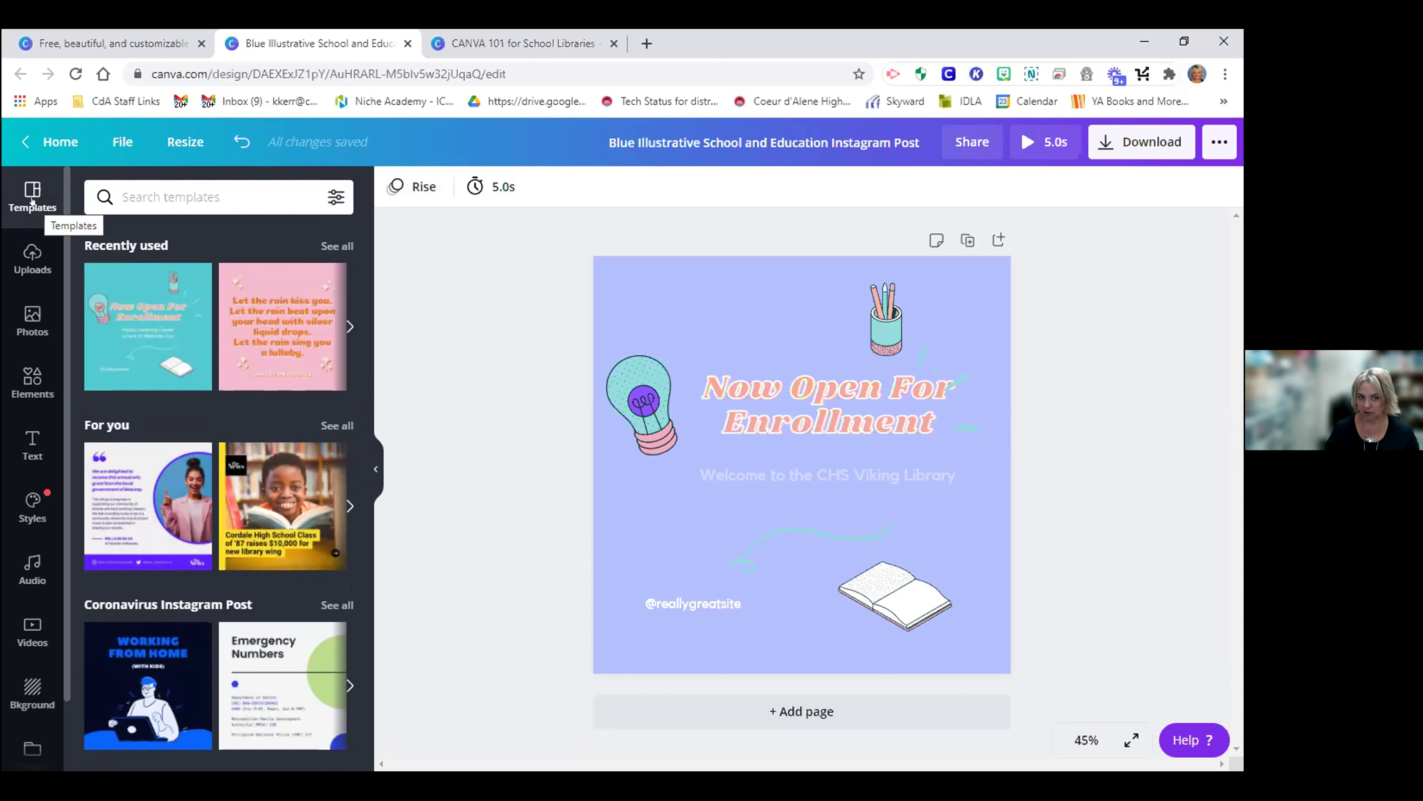
Look through the uploaded images and check the uploaded videos section
{"action": "left_click", "coordinate": [33, 255]}
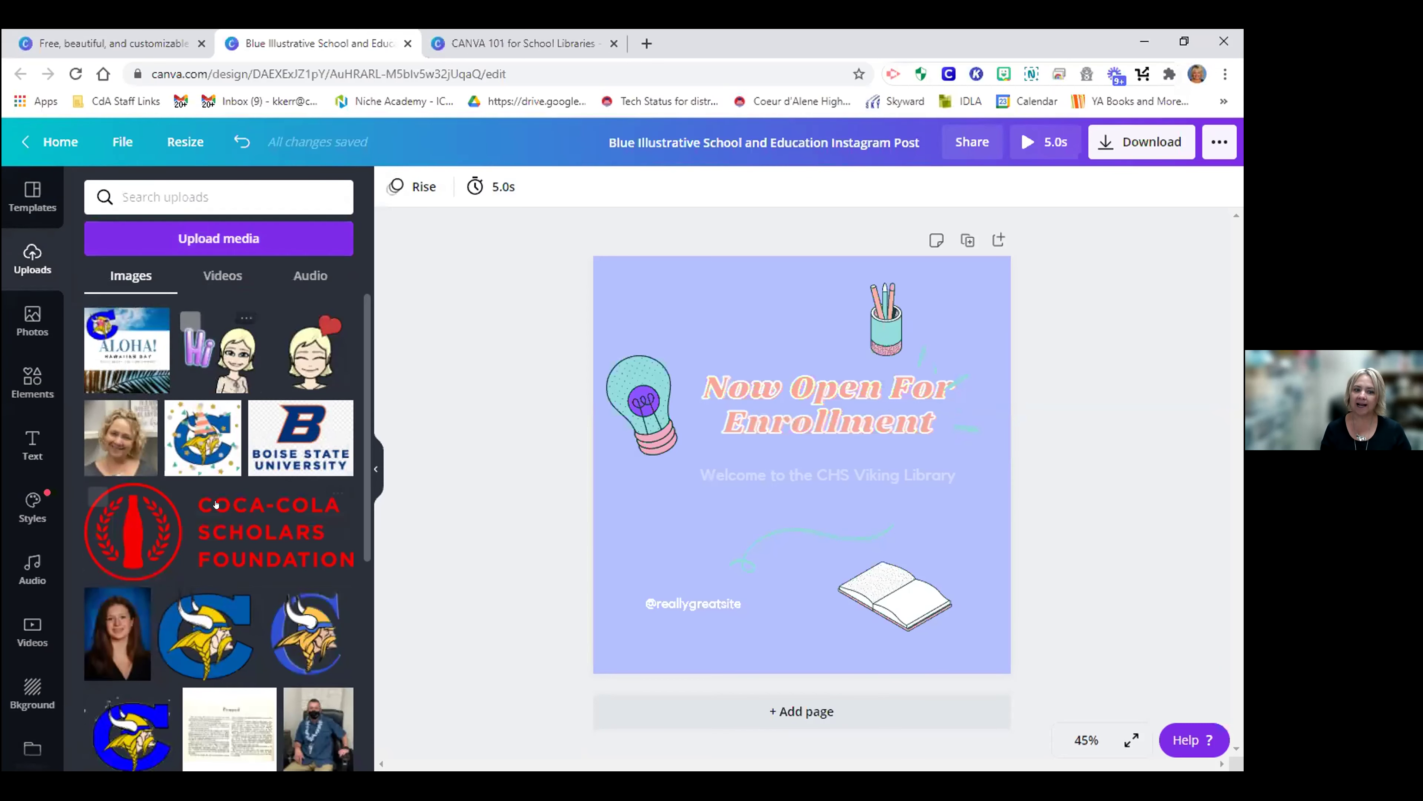
{"action": "scroll", "coordinate": [216, 504], "scroll_direction": "down", "scroll_amount": 3}
{"action": "scroll", "coordinate": [216, 504], "scroll_direction": "up", "scroll_amount": 2}
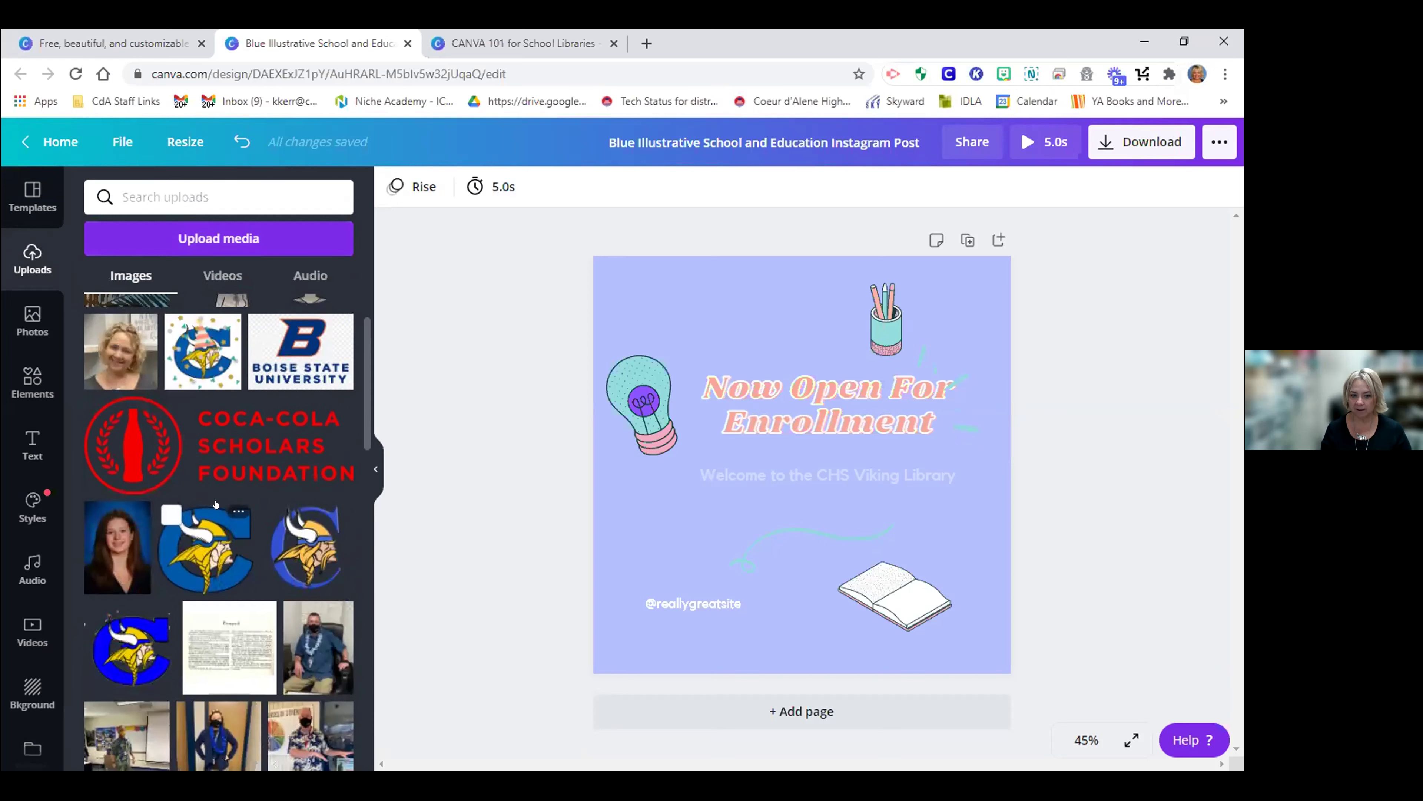
{"action": "scroll", "coordinate": [215, 504], "scroll_direction": "up", "scroll_amount": 2}
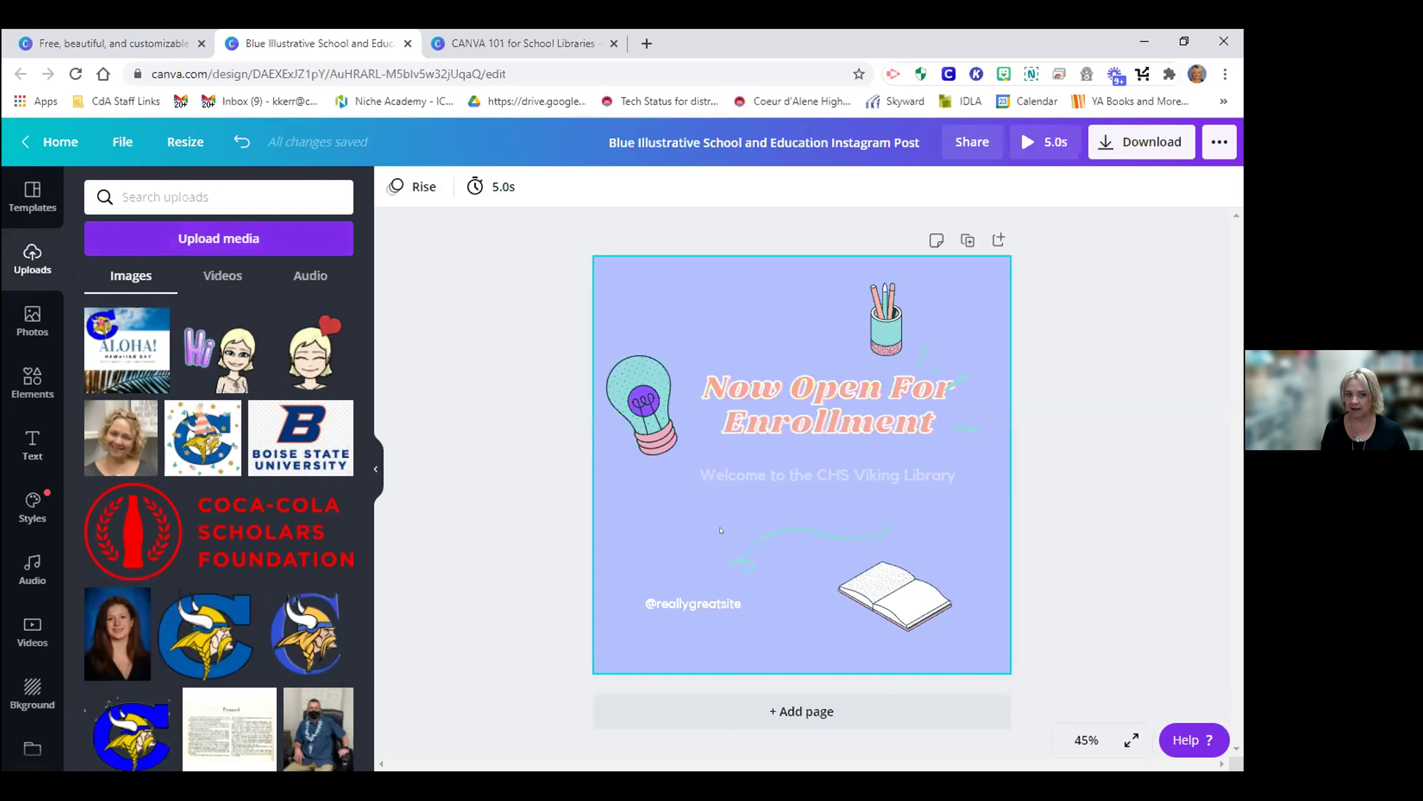
{"action": "left_click", "coordinate": [223, 277]}
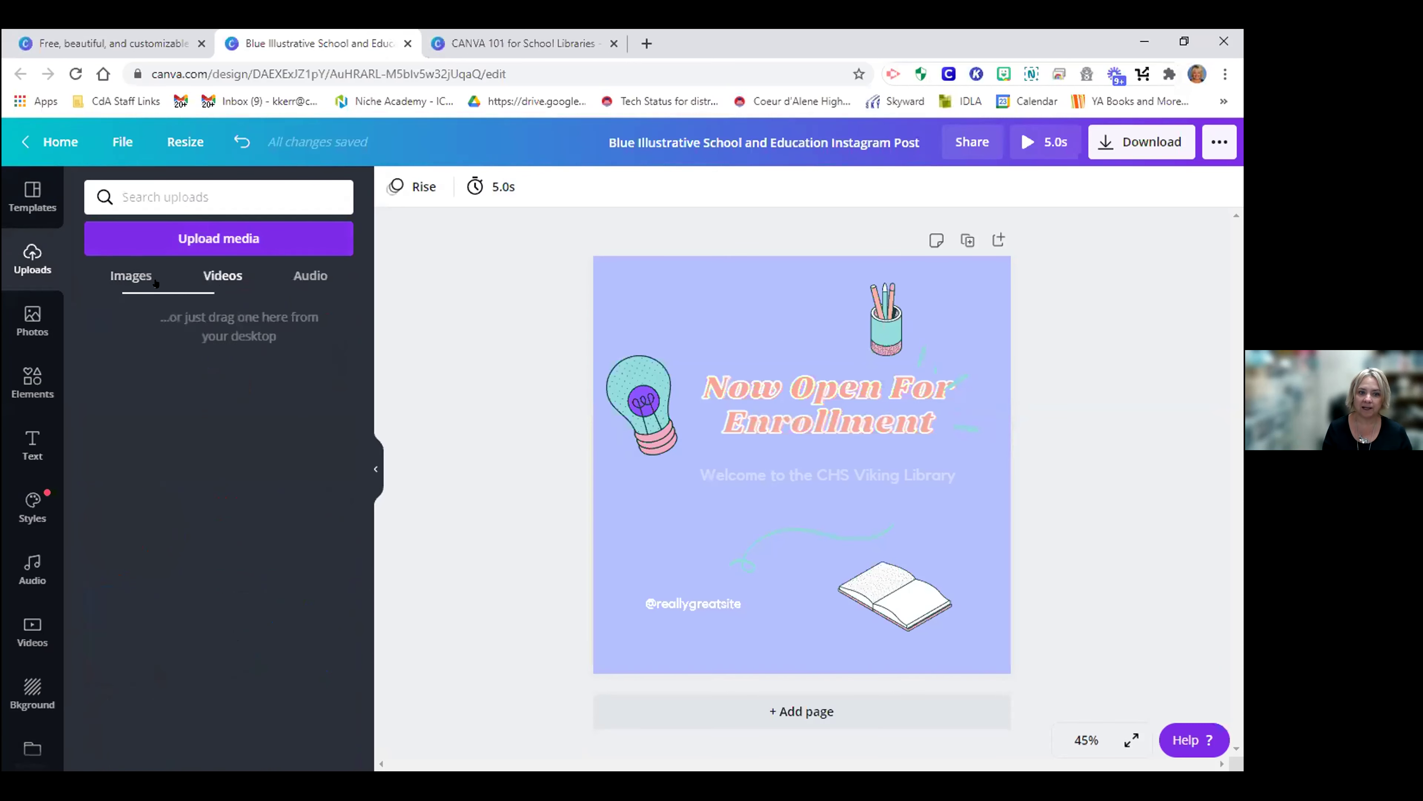
{"action": "left_click", "coordinate": [131, 276]}
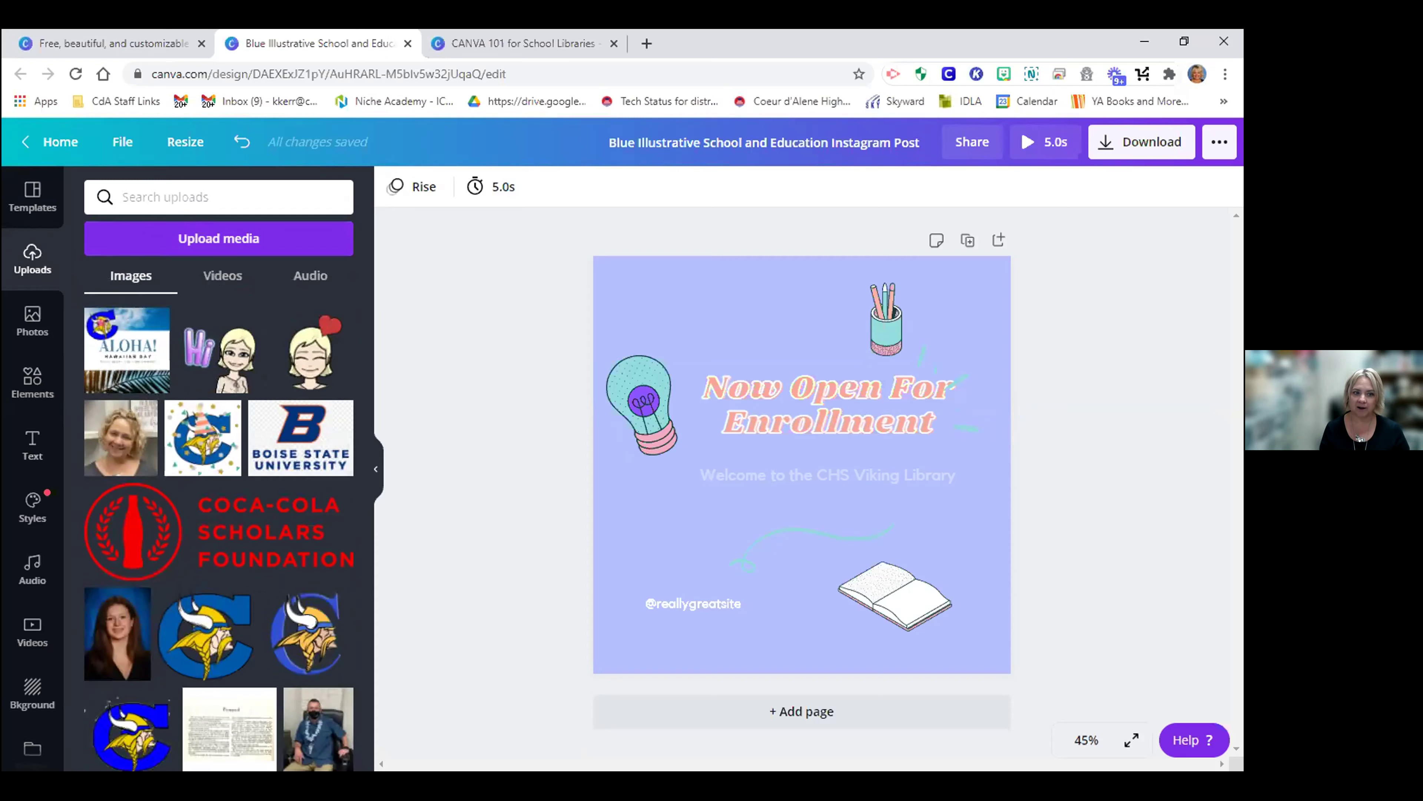
Search the photo library for "state of idaho" and look through the results
{"action": "left_click", "coordinate": [34, 320]}
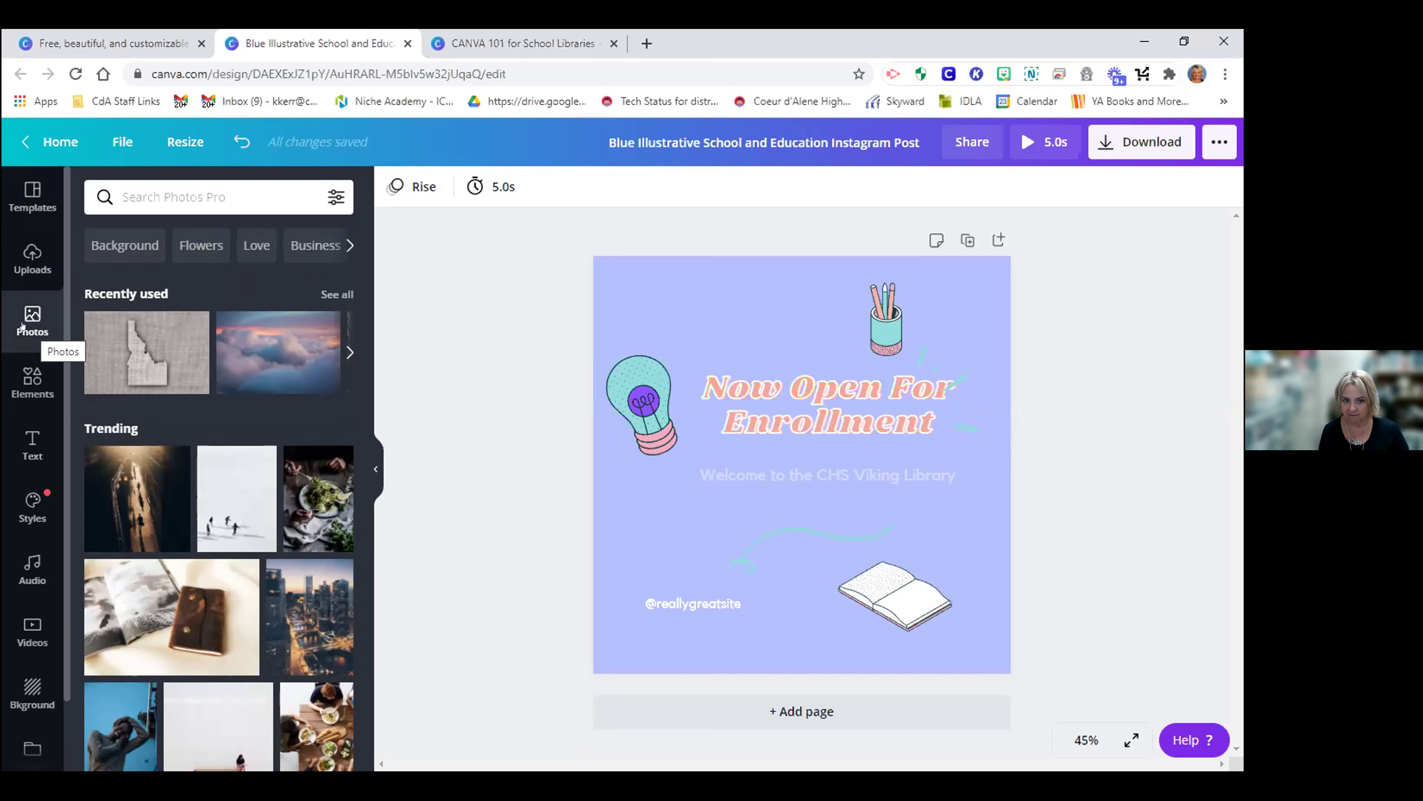
{"action": "left_click", "coordinate": [175, 191]}
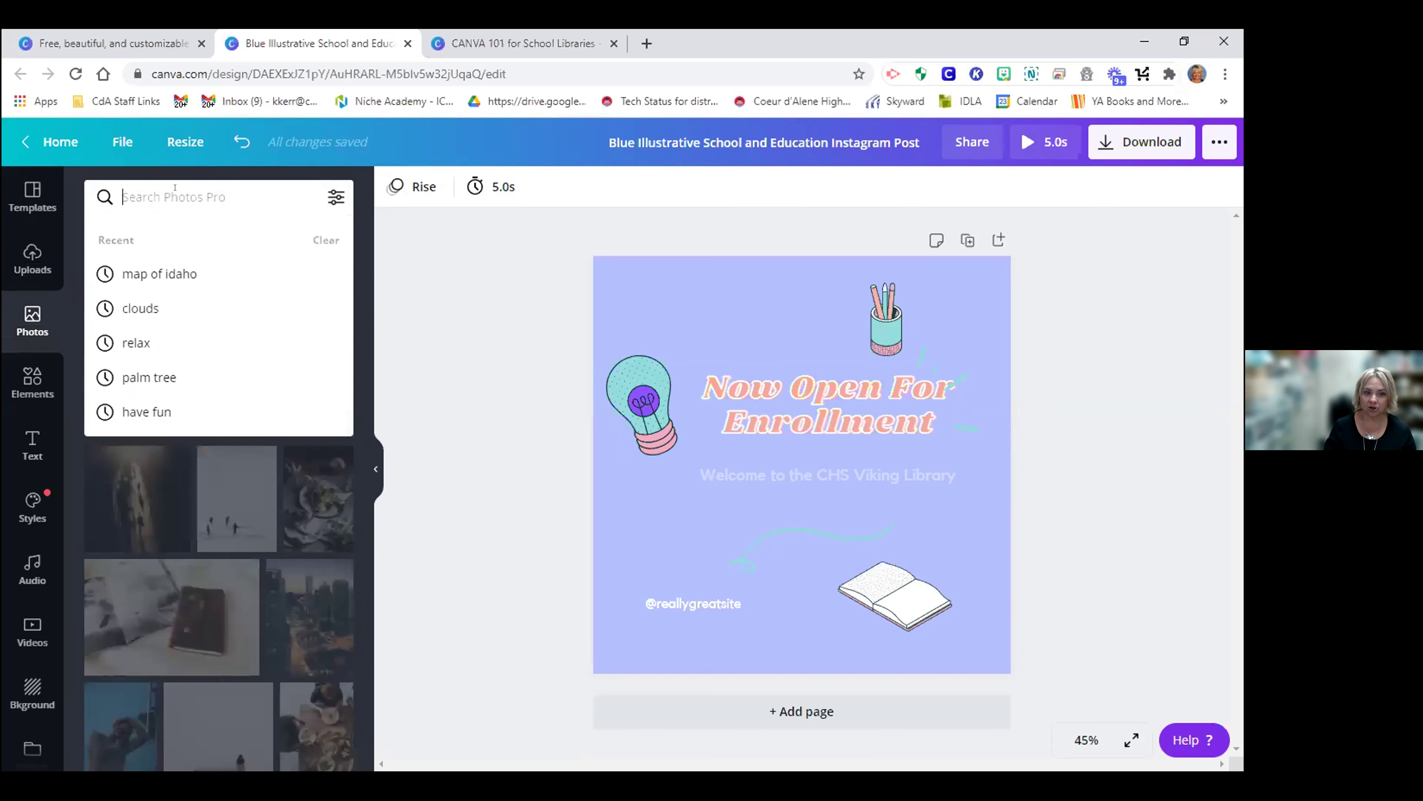
{"action": "type", "text": "state "}
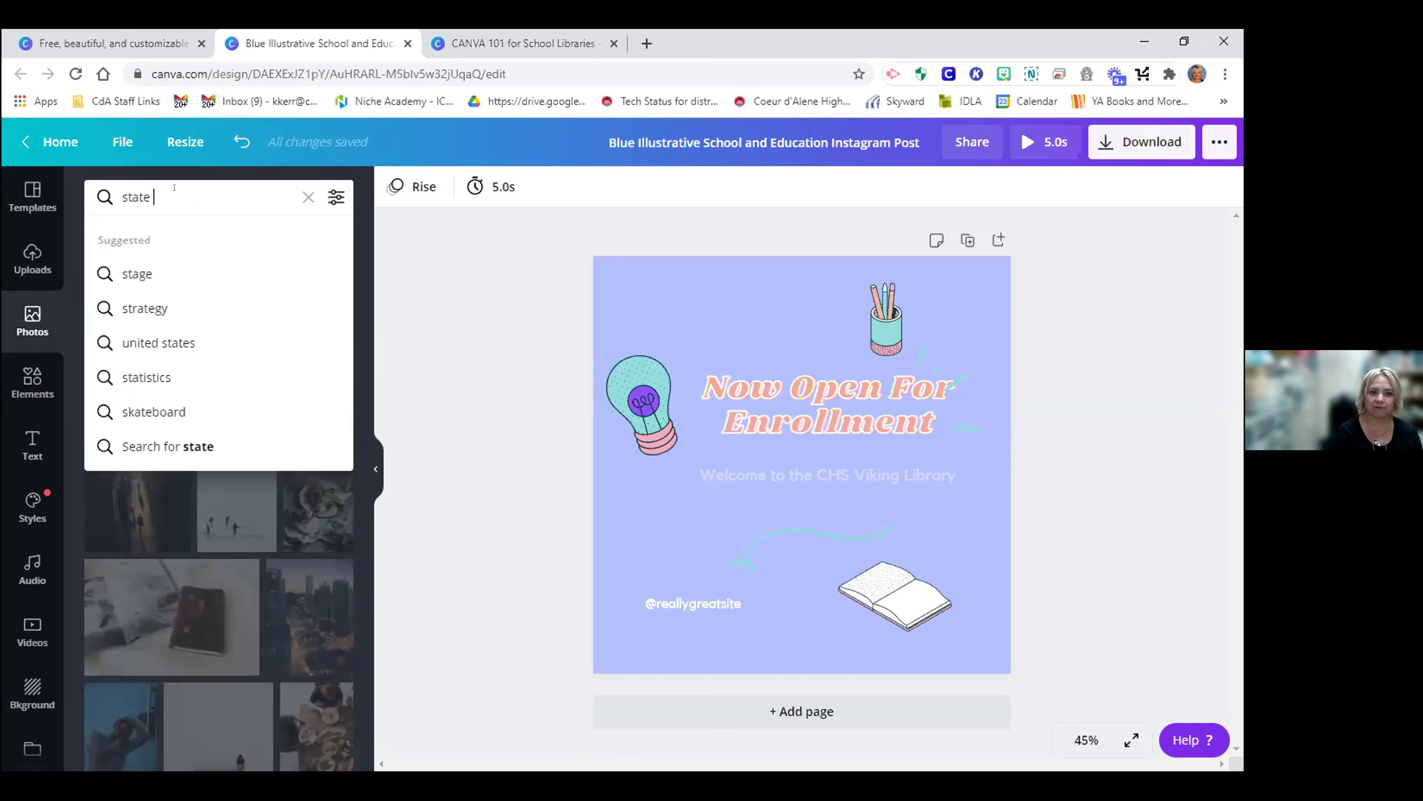
{"action": "type", "text": "of idaho"}
{"action": "key", "text": "Return"}
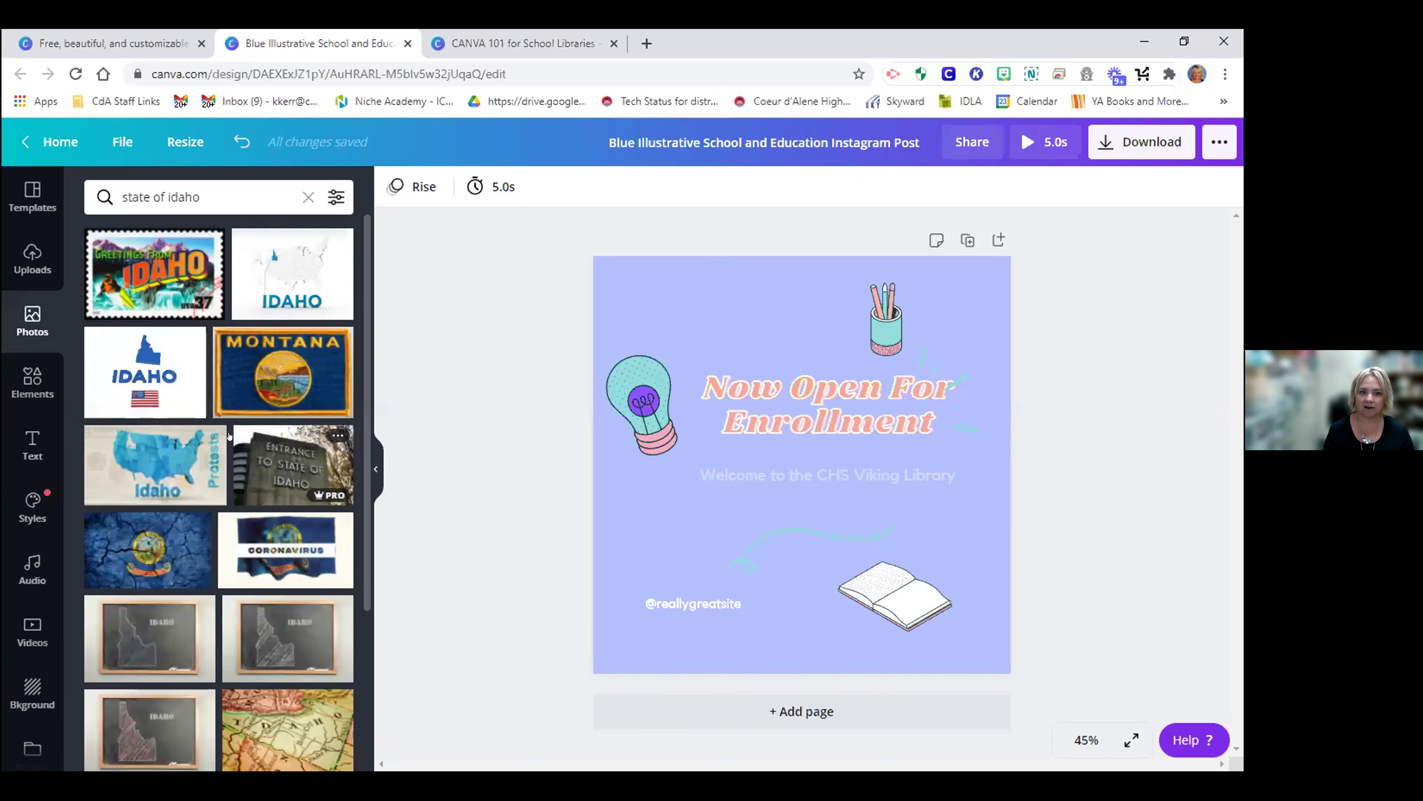
{"action": "scroll", "coordinate": [229, 436], "scroll_direction": "down", "scroll_amount": 5}
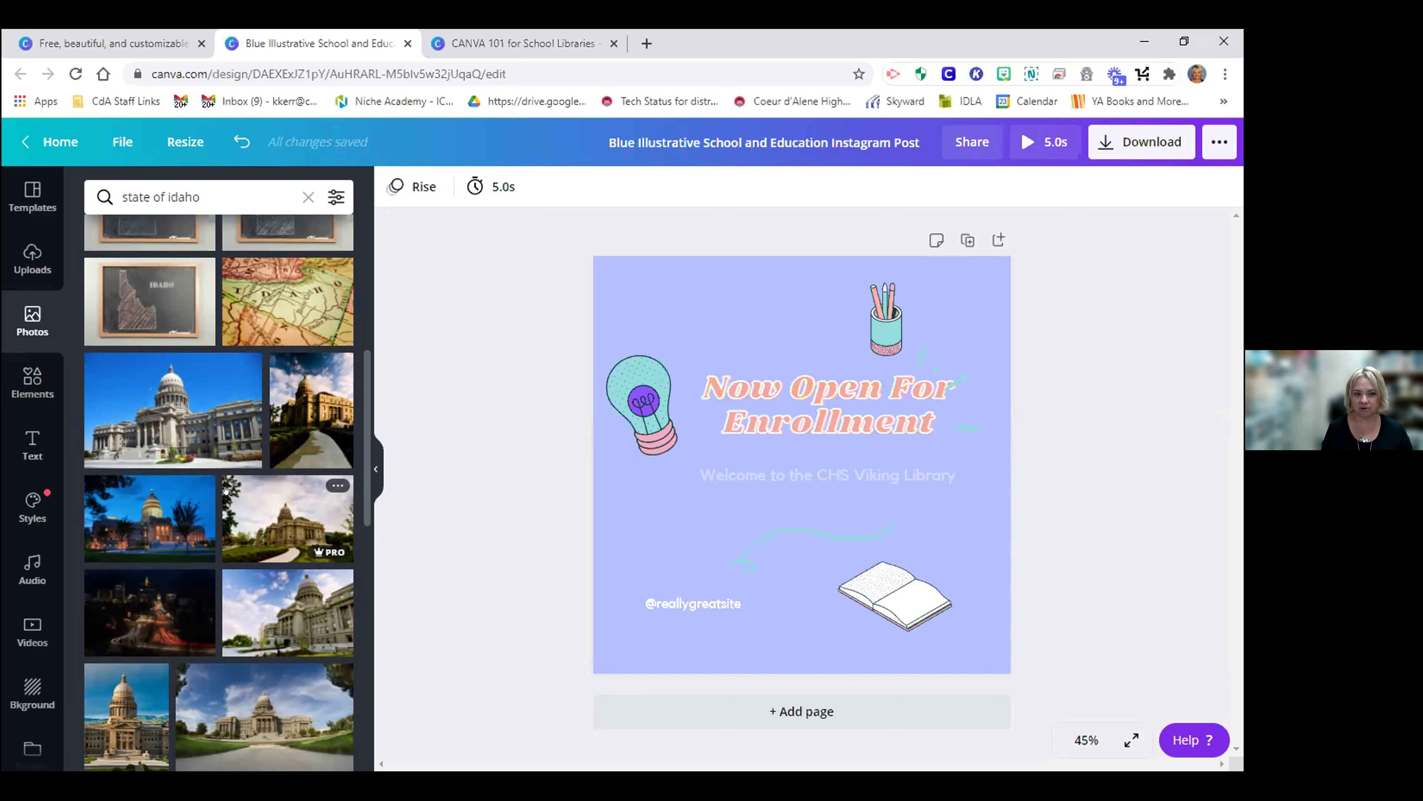
{"action": "scroll", "coordinate": [252, 475], "scroll_direction": "up", "scroll_amount": 6}
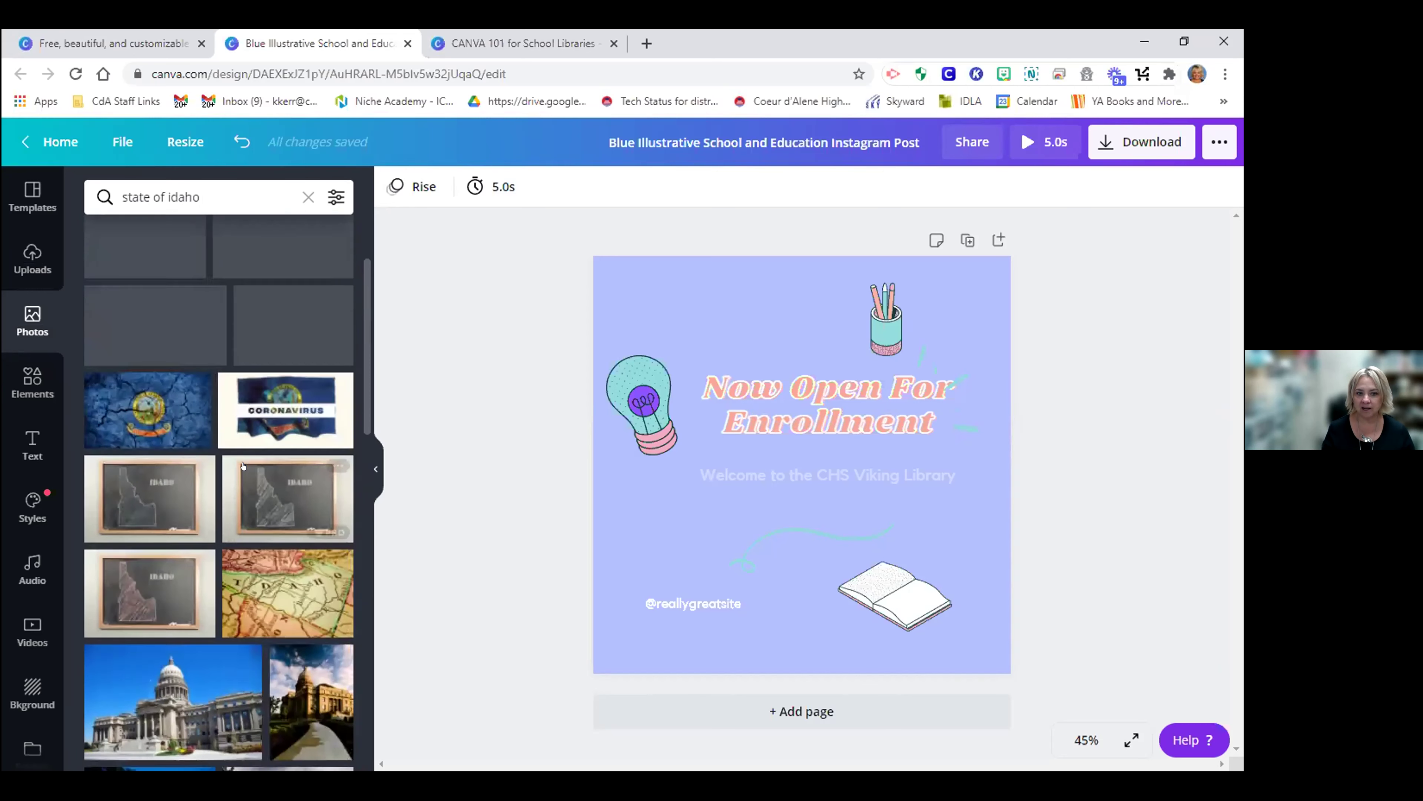
{"action": "scroll", "coordinate": [244, 466], "scroll_direction": "up", "scroll_amount": 2}
Search the photo library for "clover" and look through the results
{"action": "left_click_drag", "start_coordinate": [201, 197], "coordinate": [104, 185]}
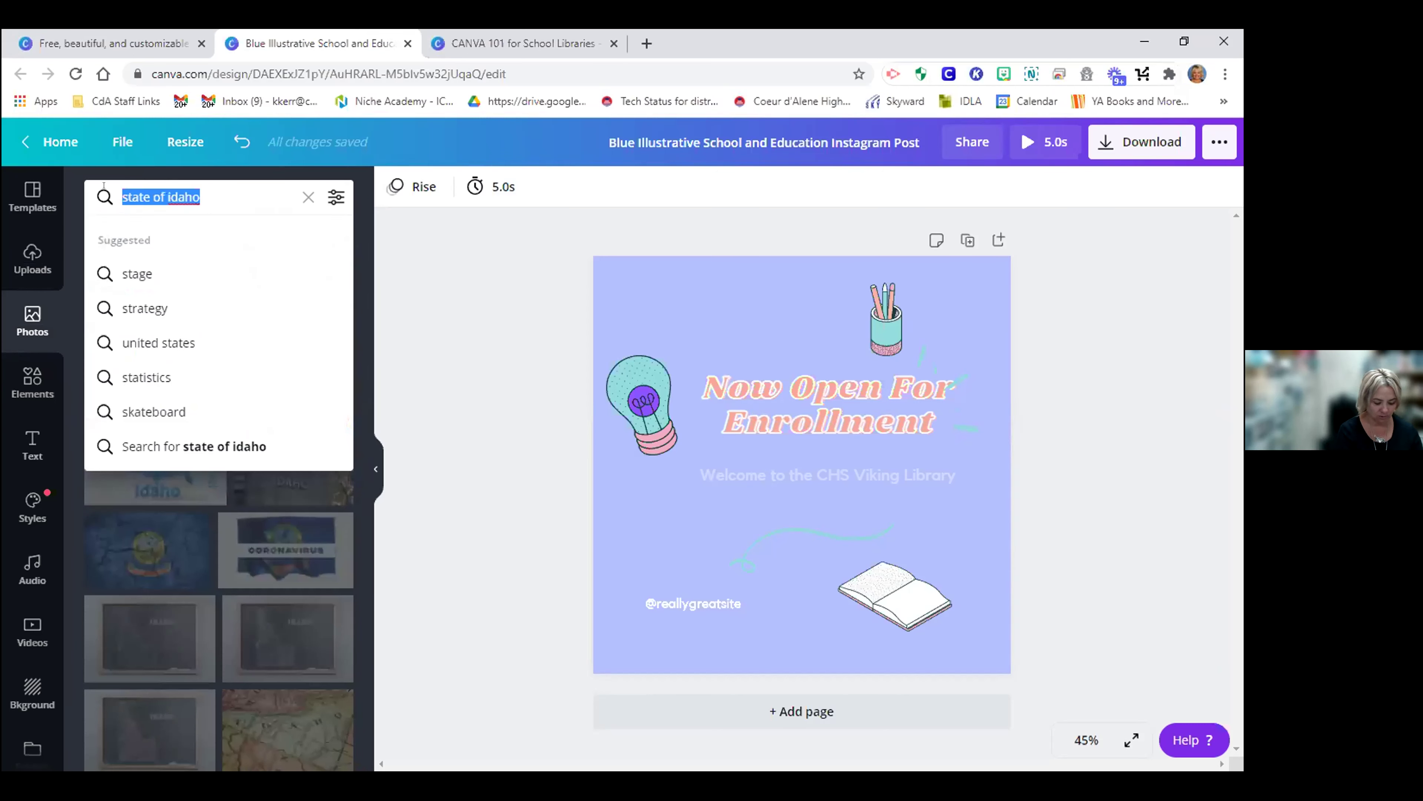
{"action": "type", "text": "clover"}
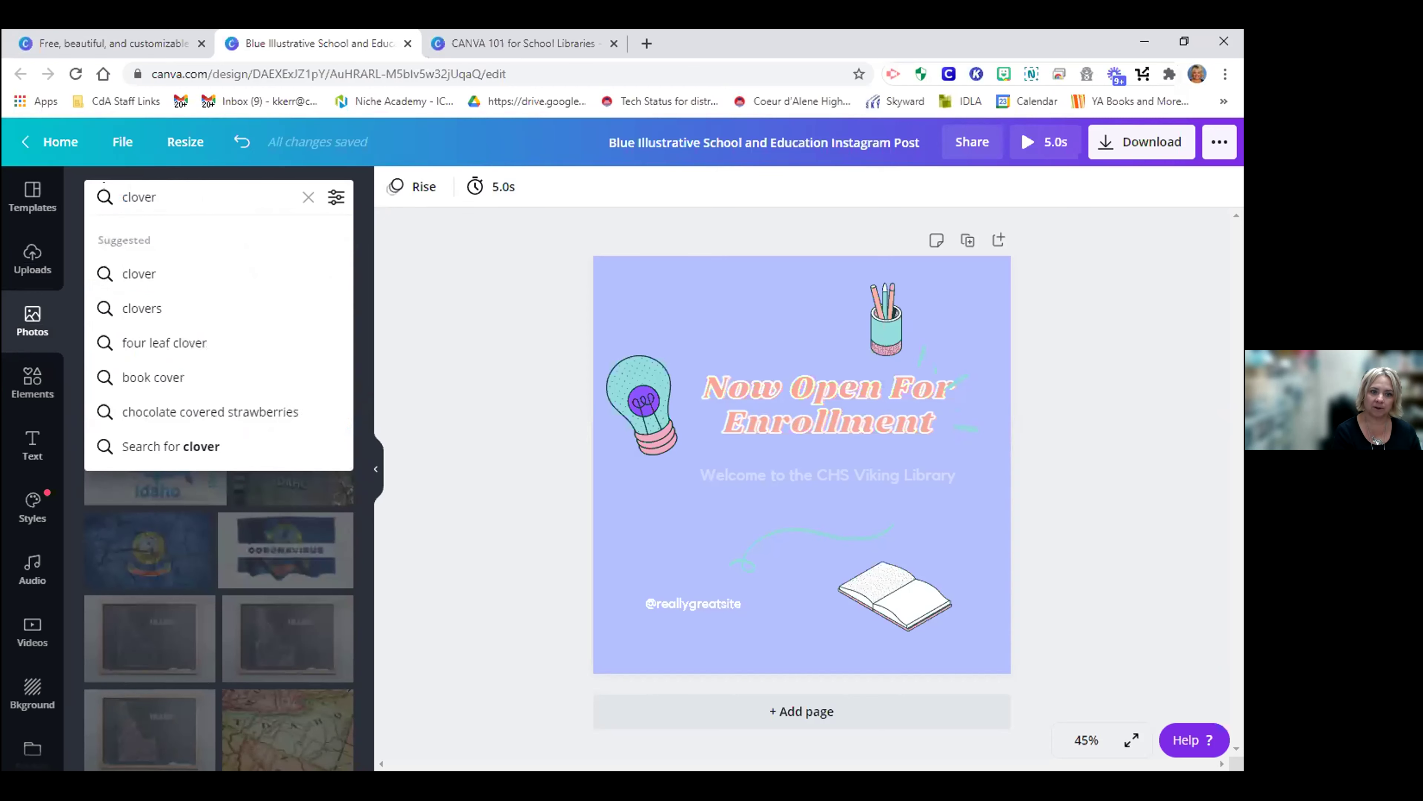
{"action": "key", "text": "Return"}
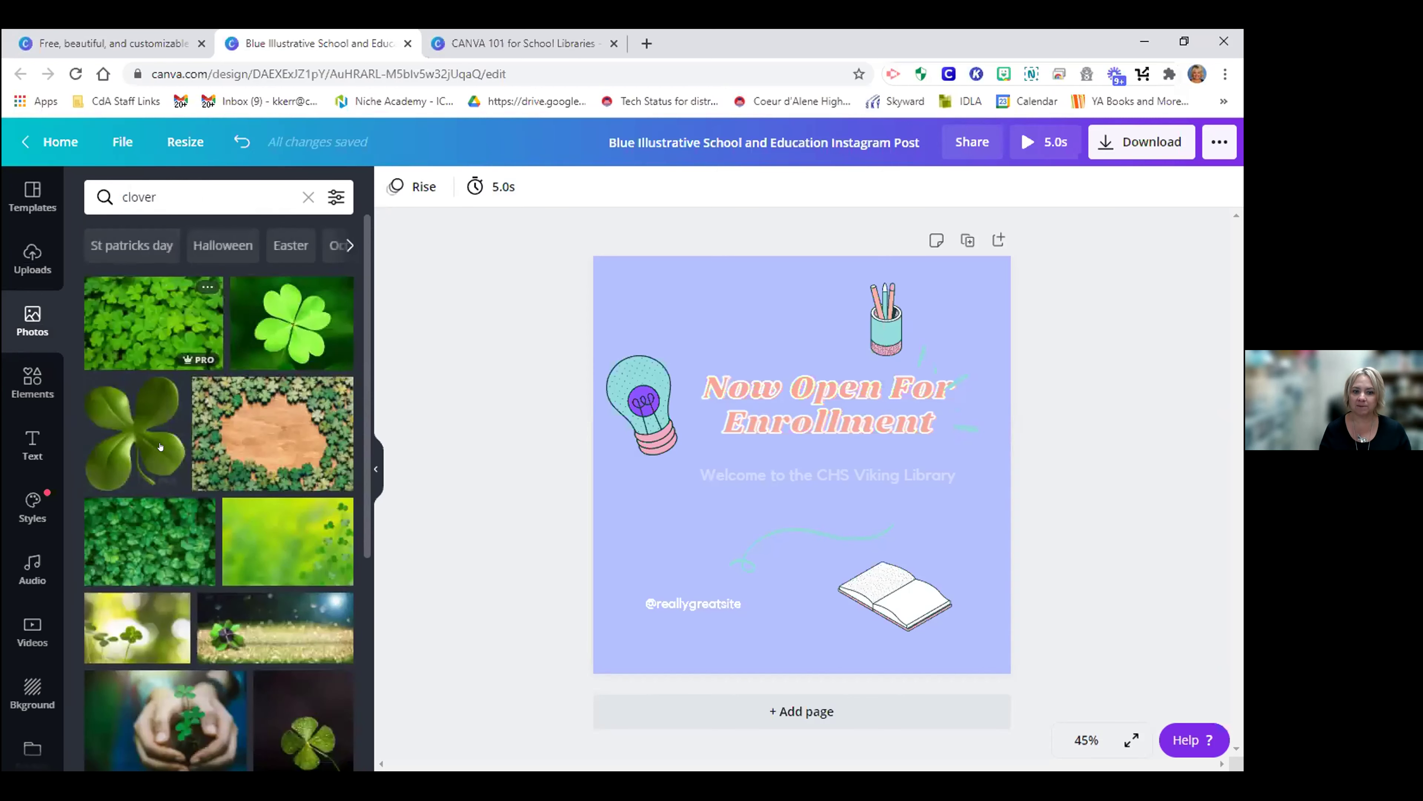
{"action": "scroll", "coordinate": [229, 521], "scroll_direction": "down", "scroll_amount": 3}
{"action": "scroll", "coordinate": [235, 426], "scroll_direction": "up", "scroll_amount": 3}
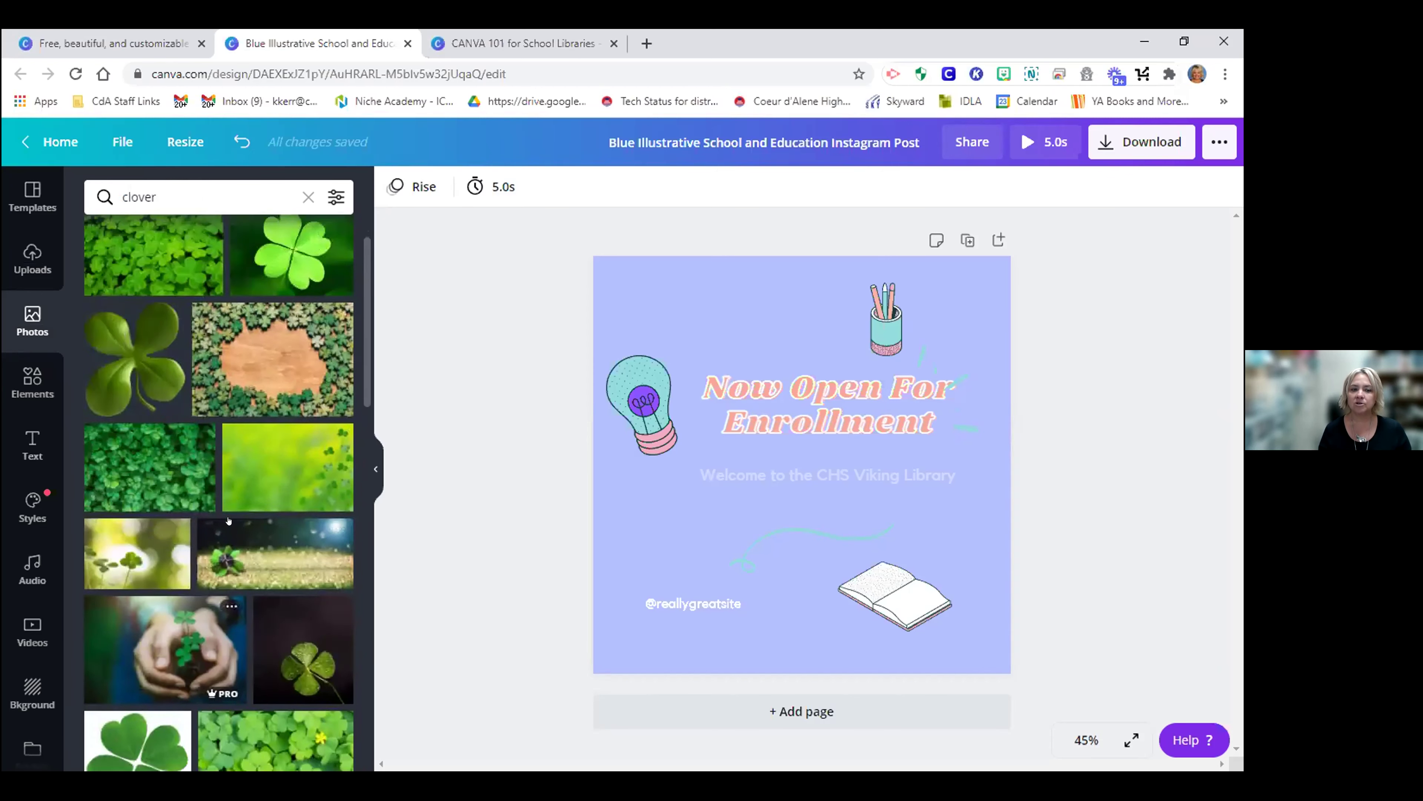
Browse the element categories such as shapes, frames, stickers and charts, and review the element filter options
{"action": "left_click", "coordinate": [34, 377]}
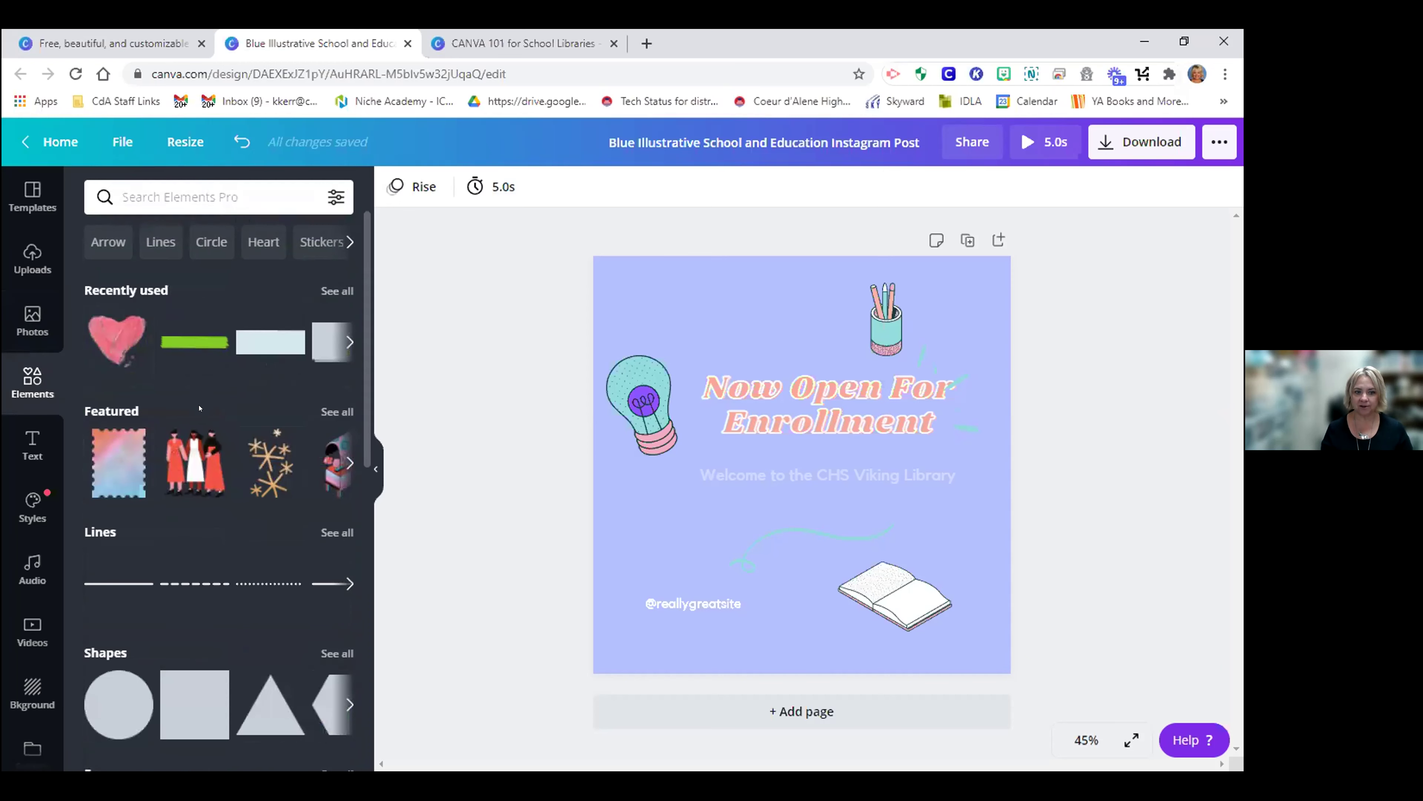
{"action": "scroll", "coordinate": [199, 408], "scroll_direction": "down", "scroll_amount": 8}
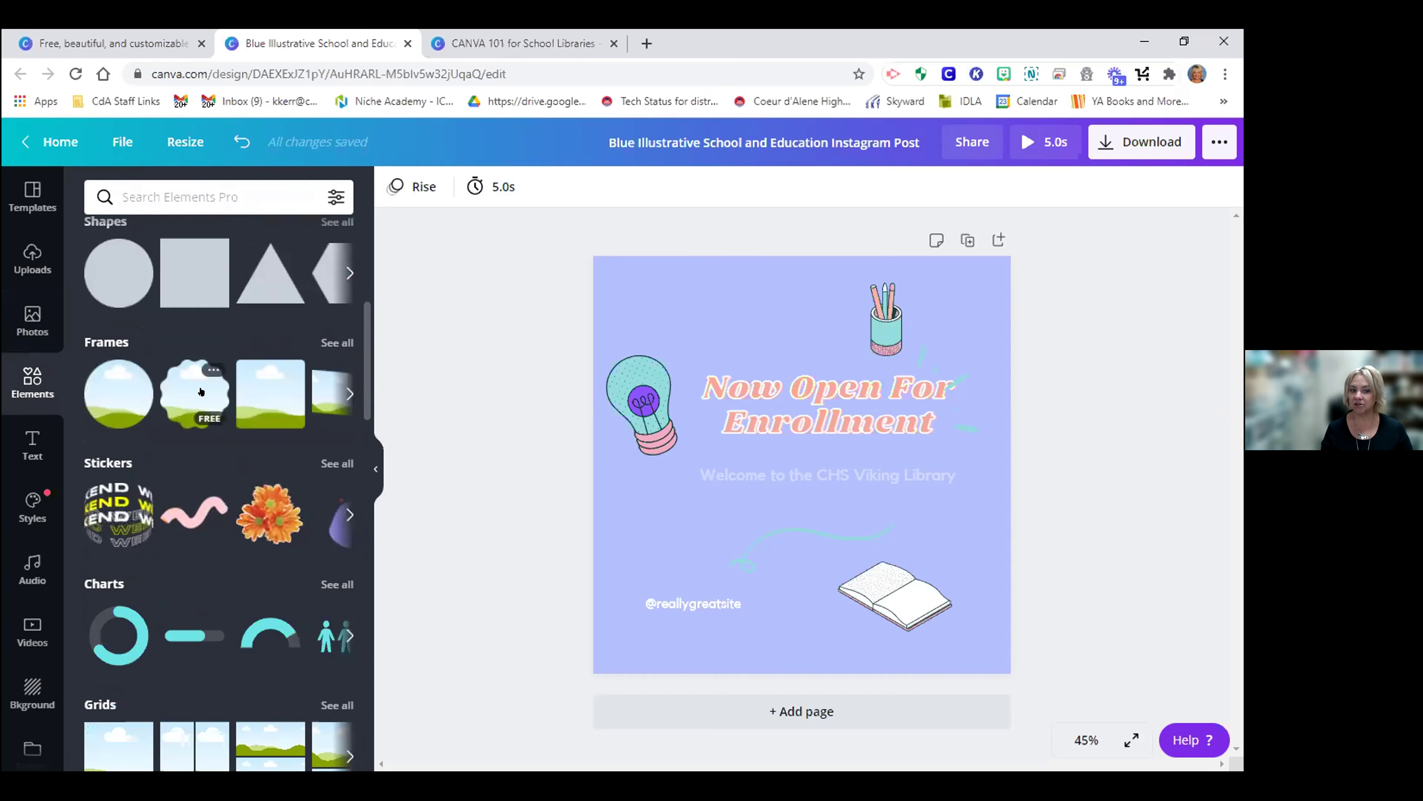
{"action": "scroll", "coordinate": [200, 391], "scroll_direction": "down", "scroll_amount": 4}
{"action": "scroll", "coordinate": [204, 397], "scroll_direction": "up", "scroll_amount": 4}
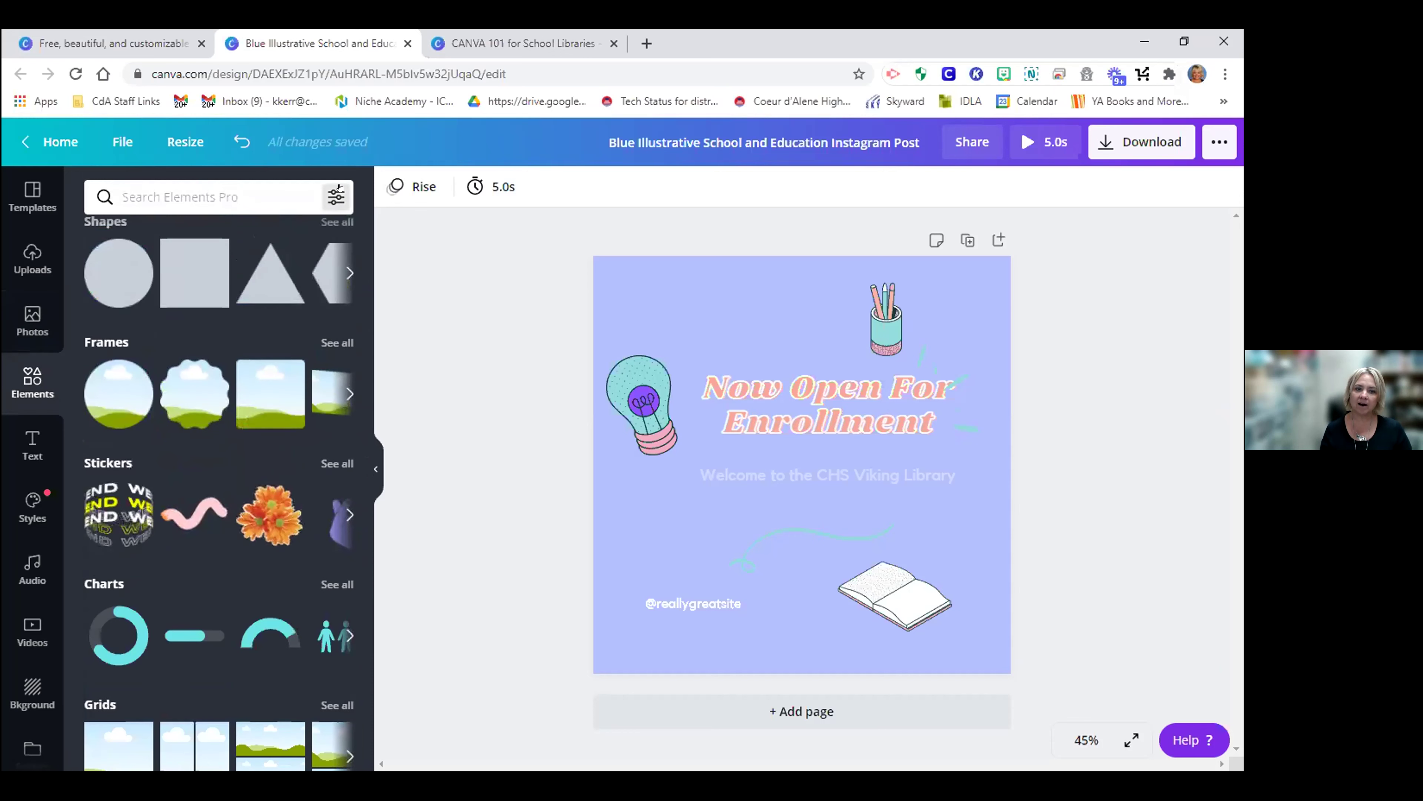
{"action": "left_click", "coordinate": [332, 195]}
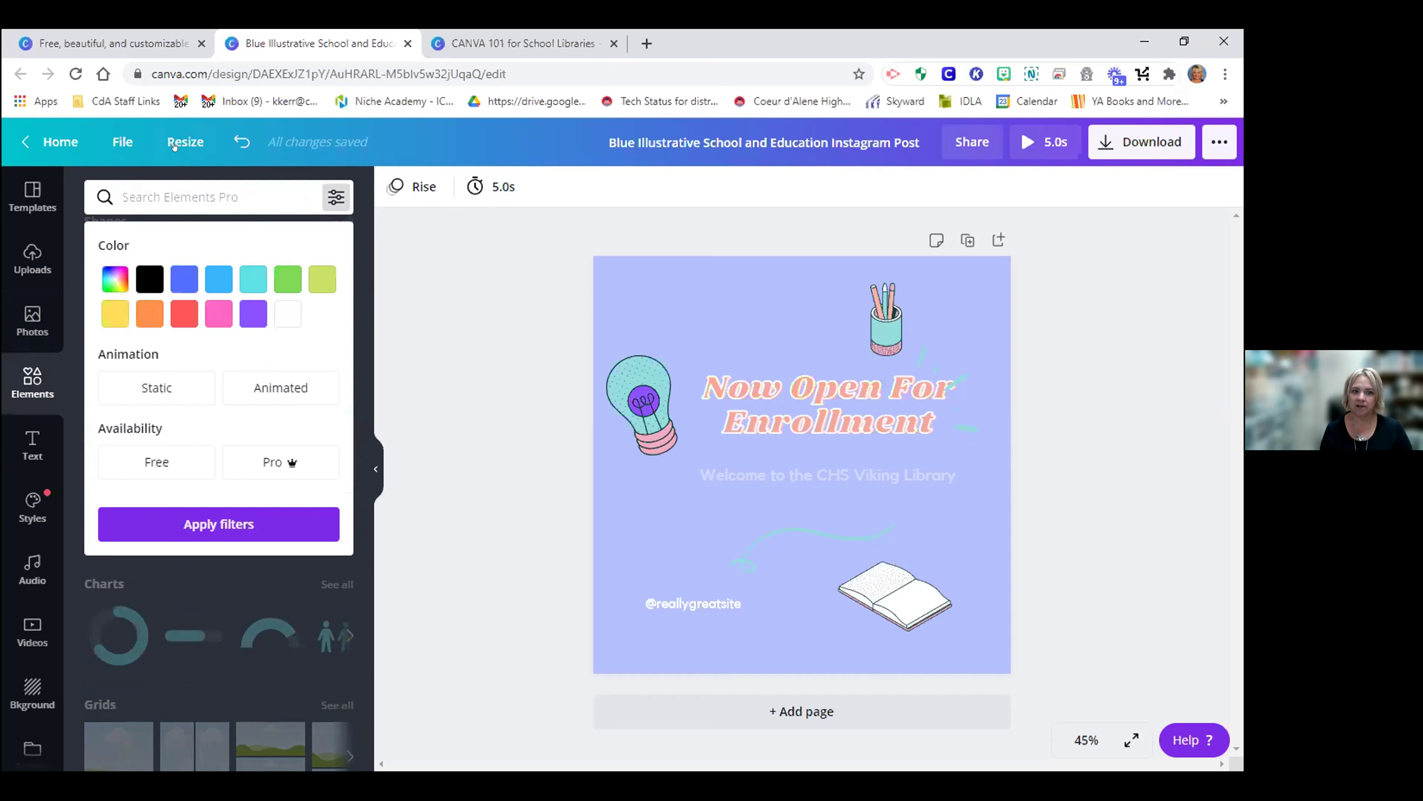
Search the elements for "arrow" and filter the results to animated and free ones
{"action": "left_click", "coordinate": [201, 196]}
{"action": "type", "text": "arrow"}
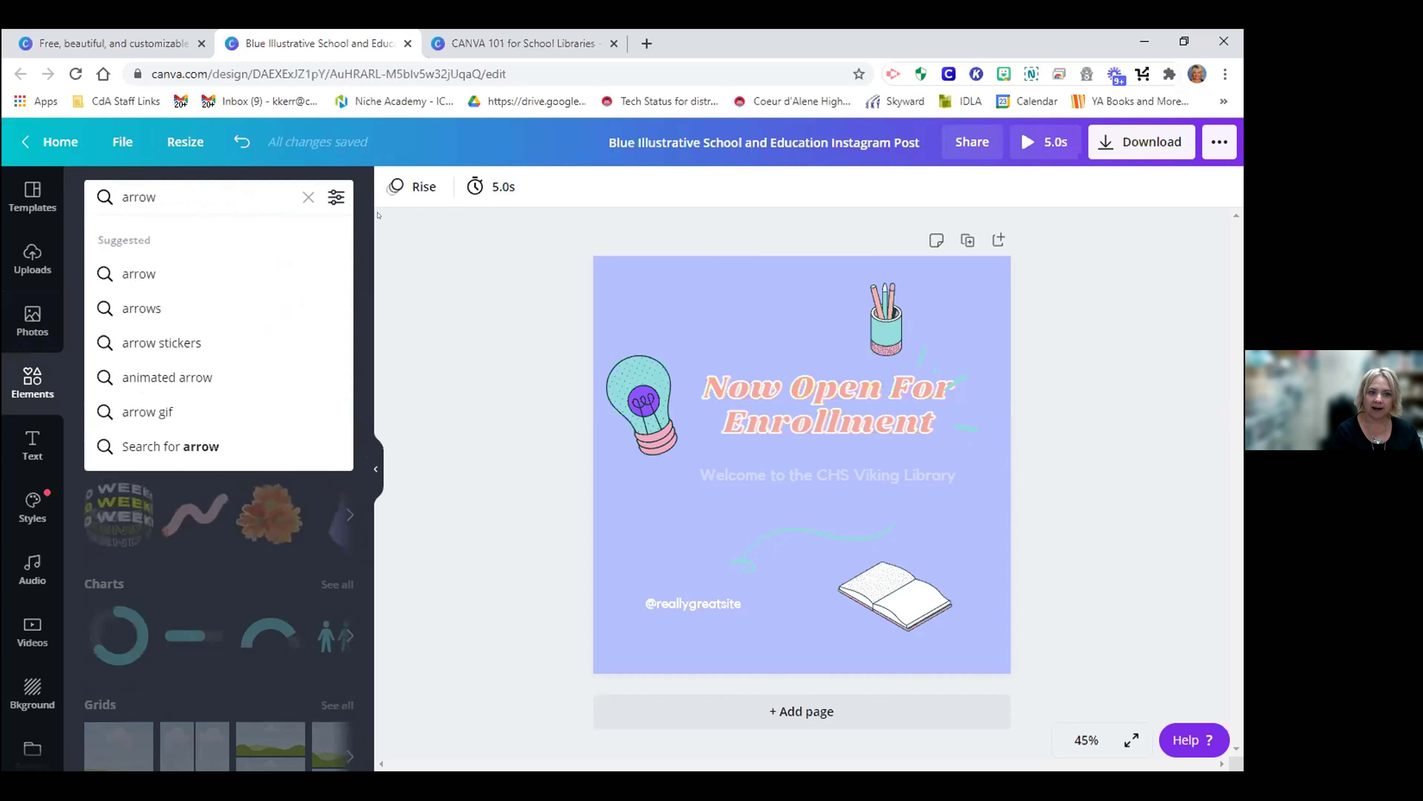
{"action": "key", "text": "Return"}
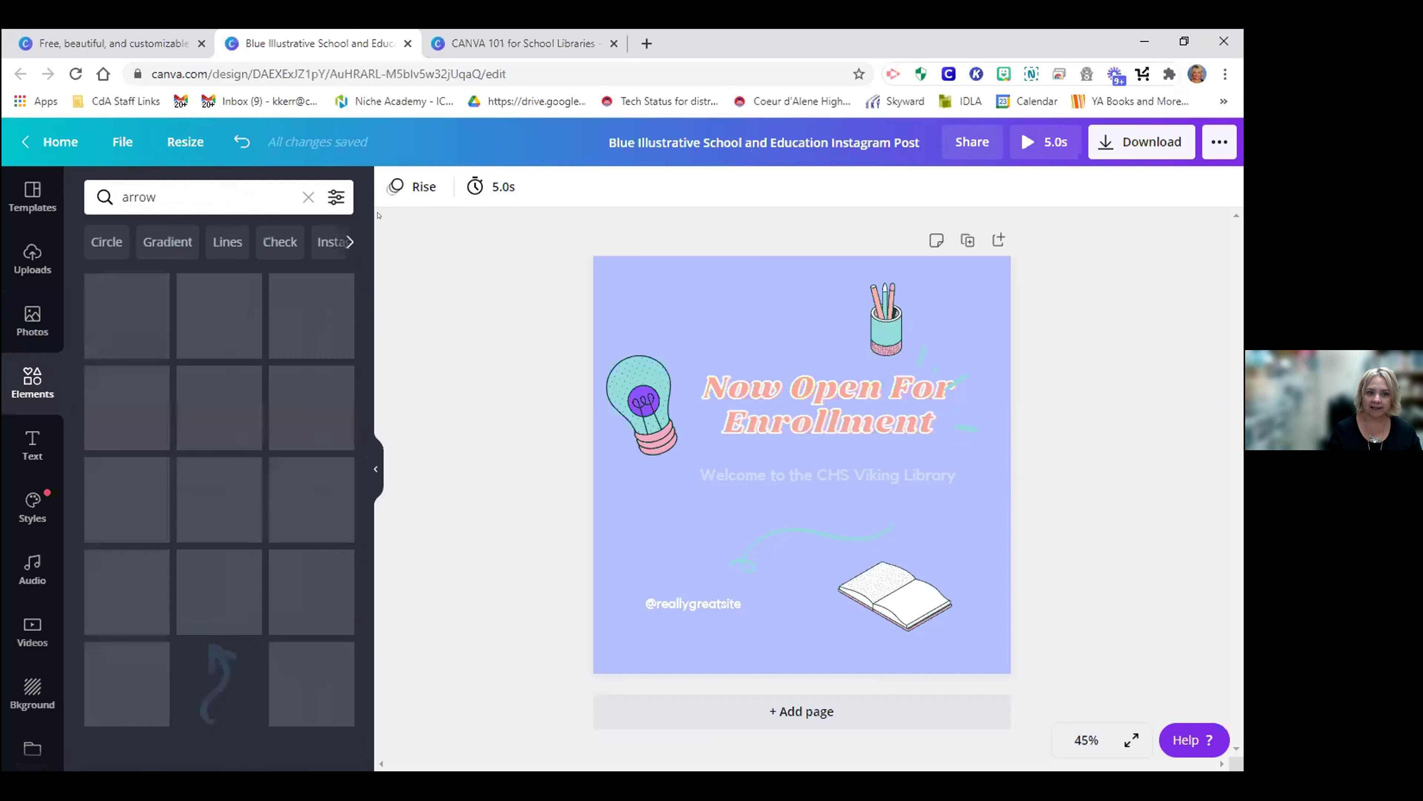
{"action": "left_click", "coordinate": [336, 197]}
{"action": "left_click", "coordinate": [255, 392]}
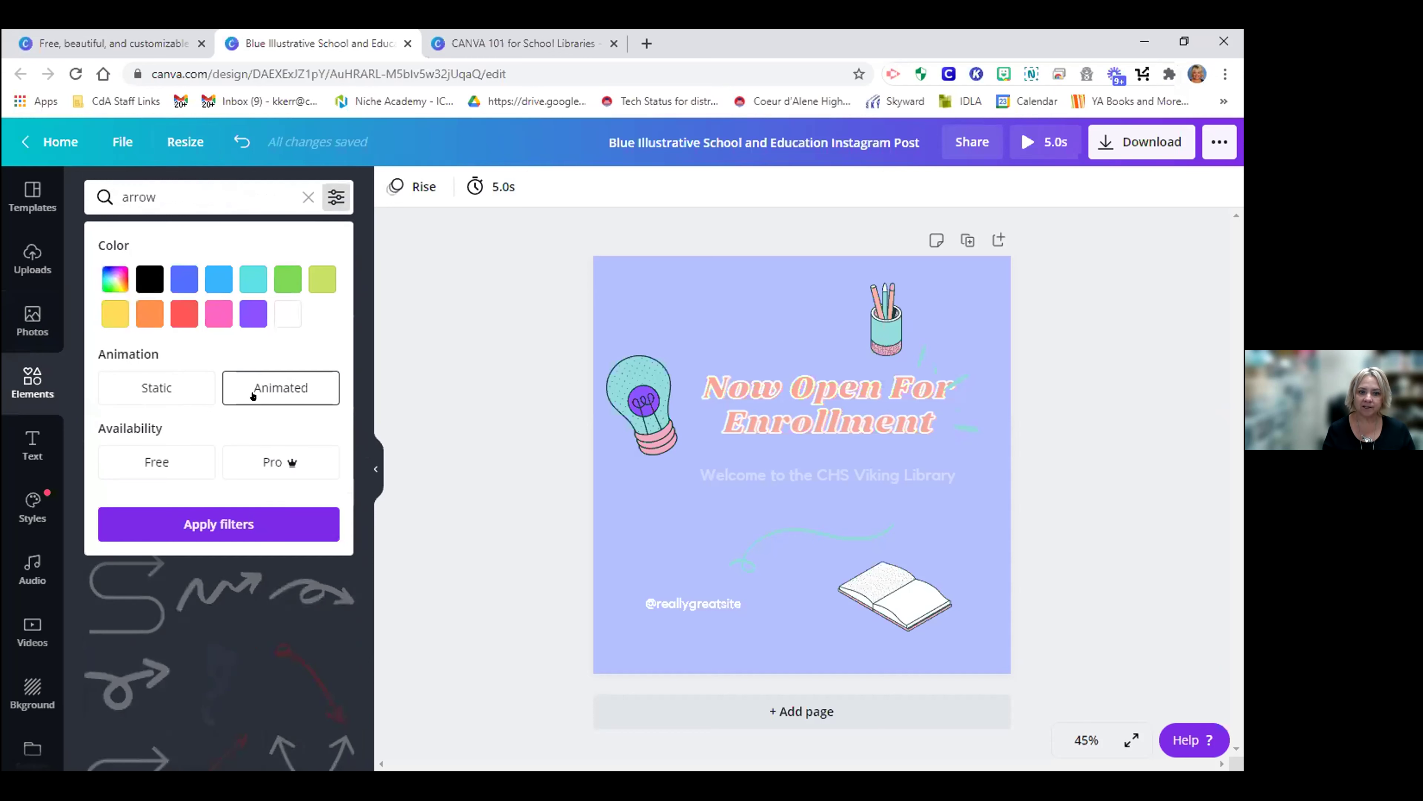
{"action": "left_click", "coordinate": [157, 461]}
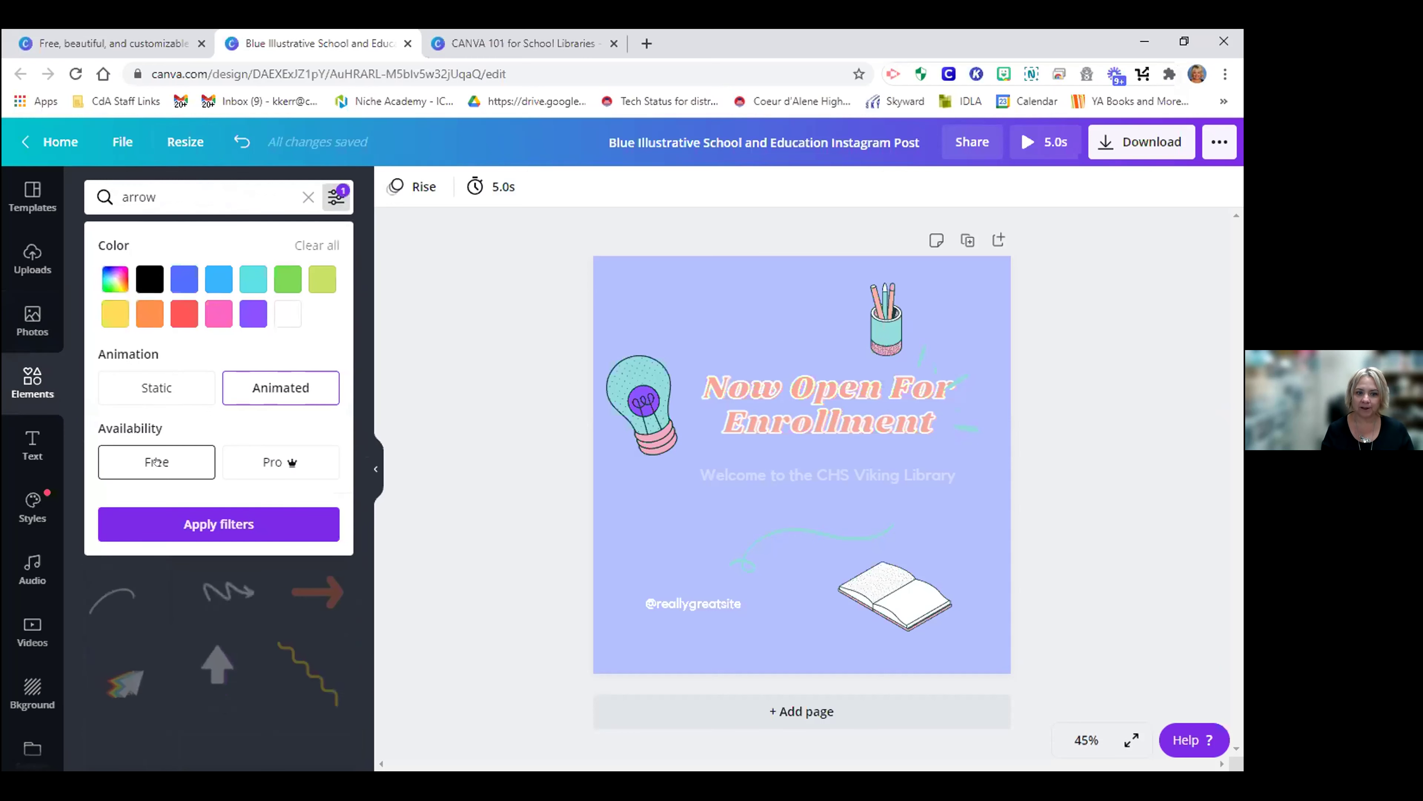
{"action": "left_click", "coordinate": [202, 524]}
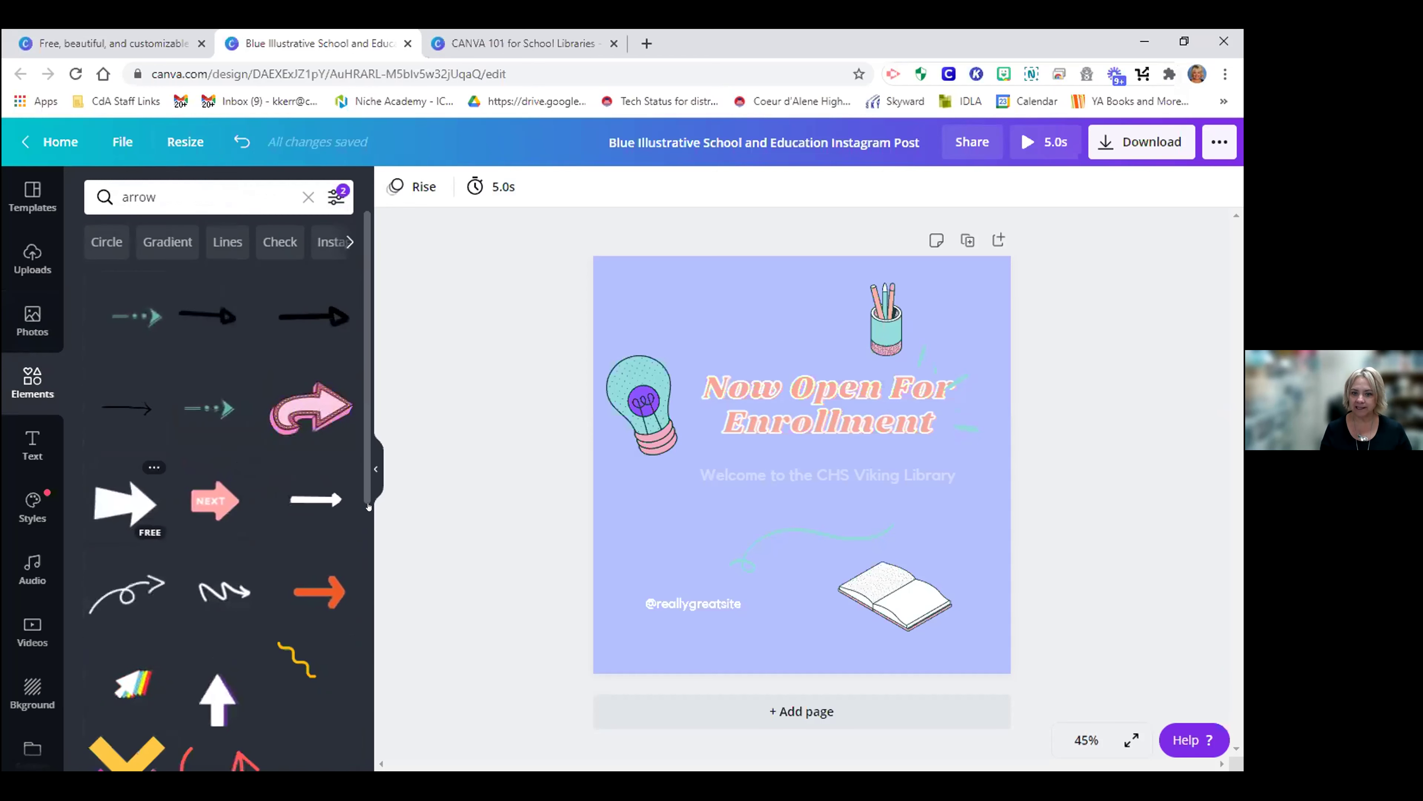
Add the animated solid white arrow, shrink it, rotate it to point diagonally down toward the heading, and place it above the light bulb
{"action": "left_click_drag", "start_coordinate": [726, 544], "coordinate": [726, 544]}
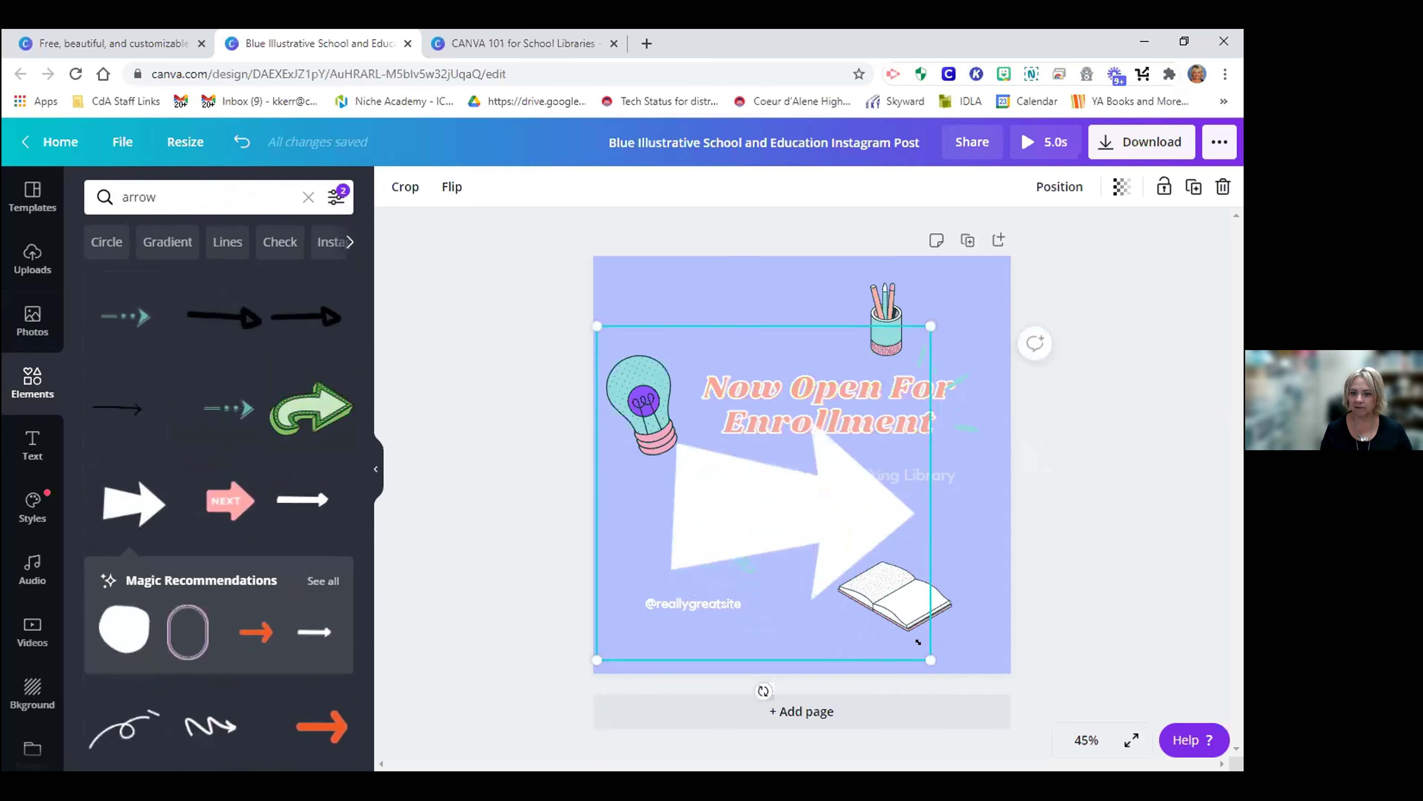
{"action": "left_click_drag", "start_coordinate": [930, 660], "coordinate": [549, 452]}
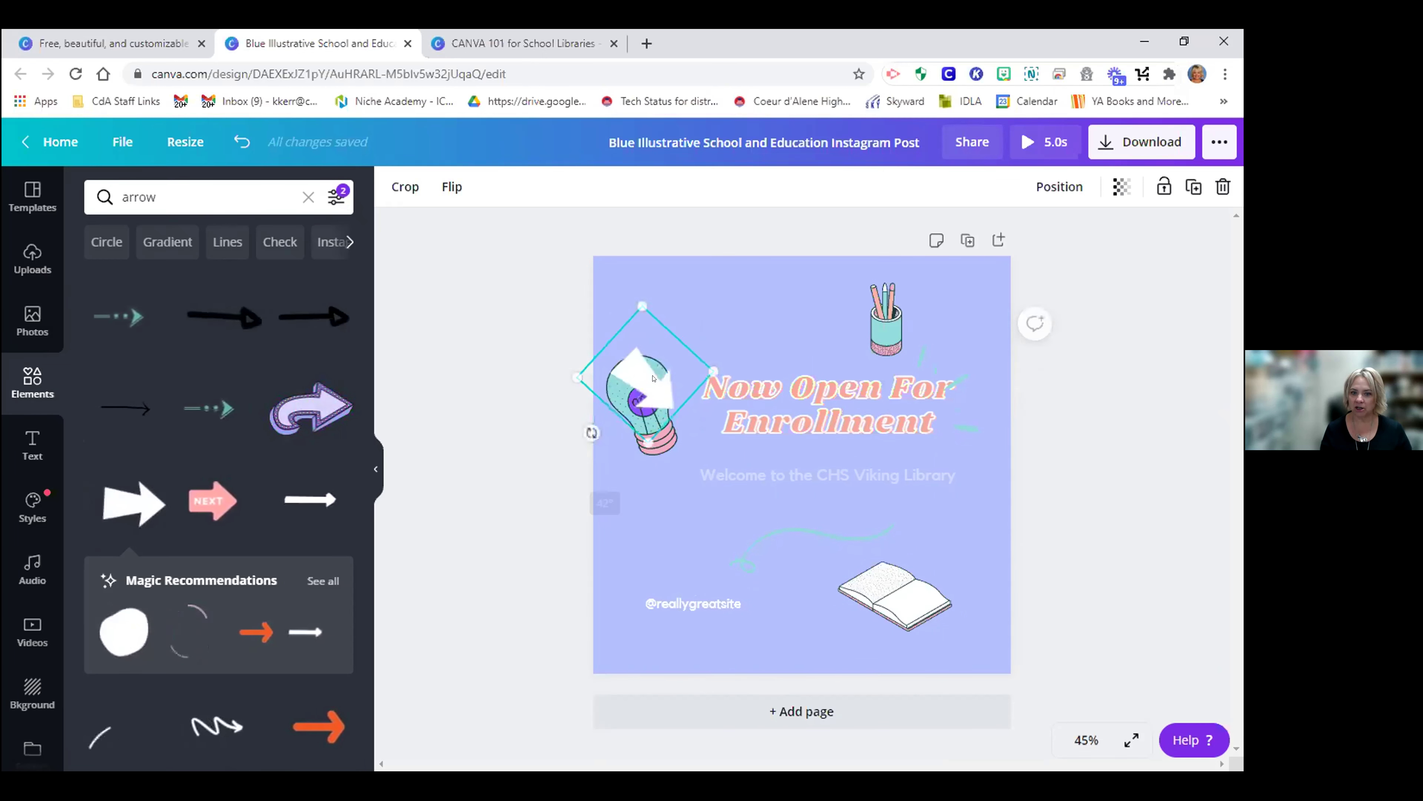
{"action": "left_click_drag", "start_coordinate": [642, 370], "coordinate": [673, 312]}
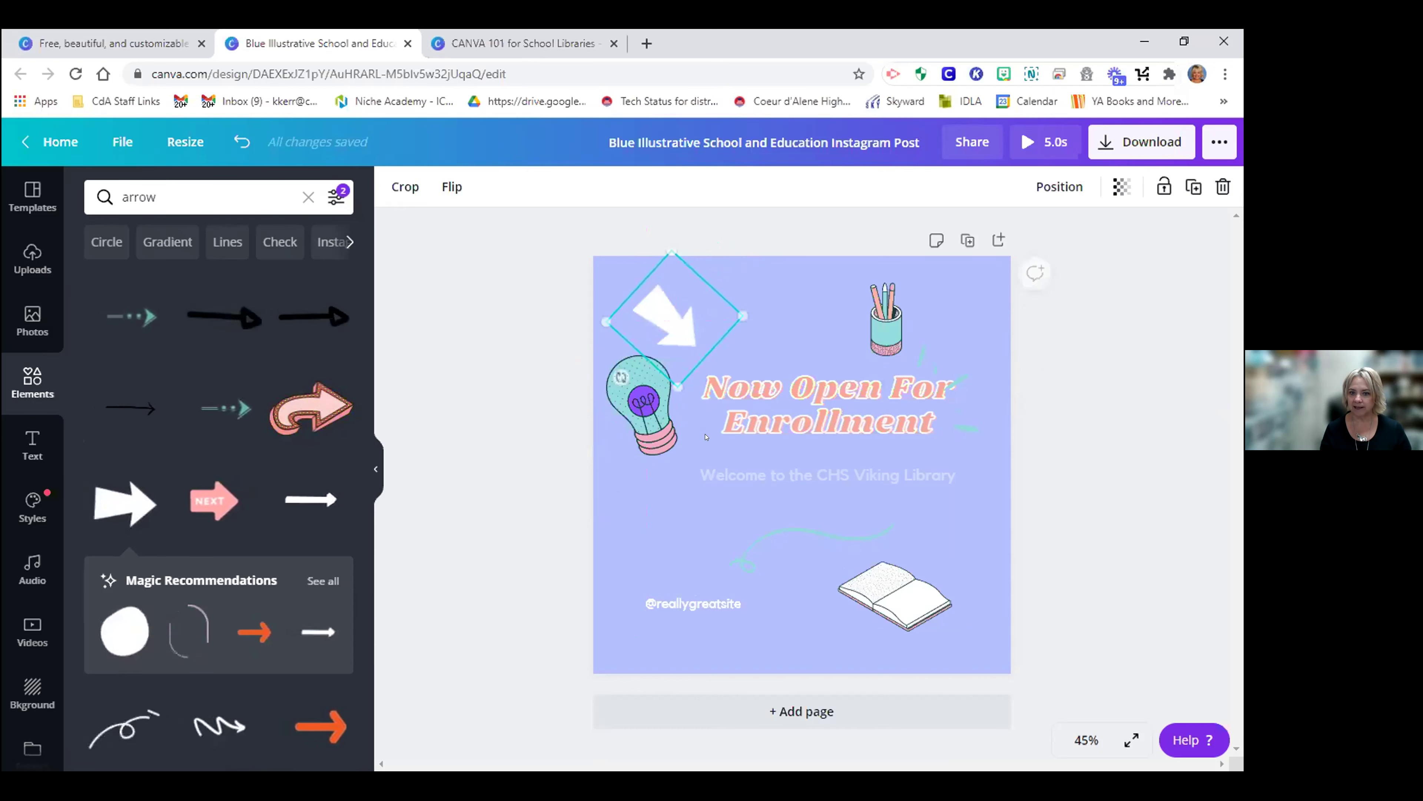
Deselect the arrow, play the post's animation preview, and return to the editor
{"action": "left_click", "coordinate": [692, 533]}
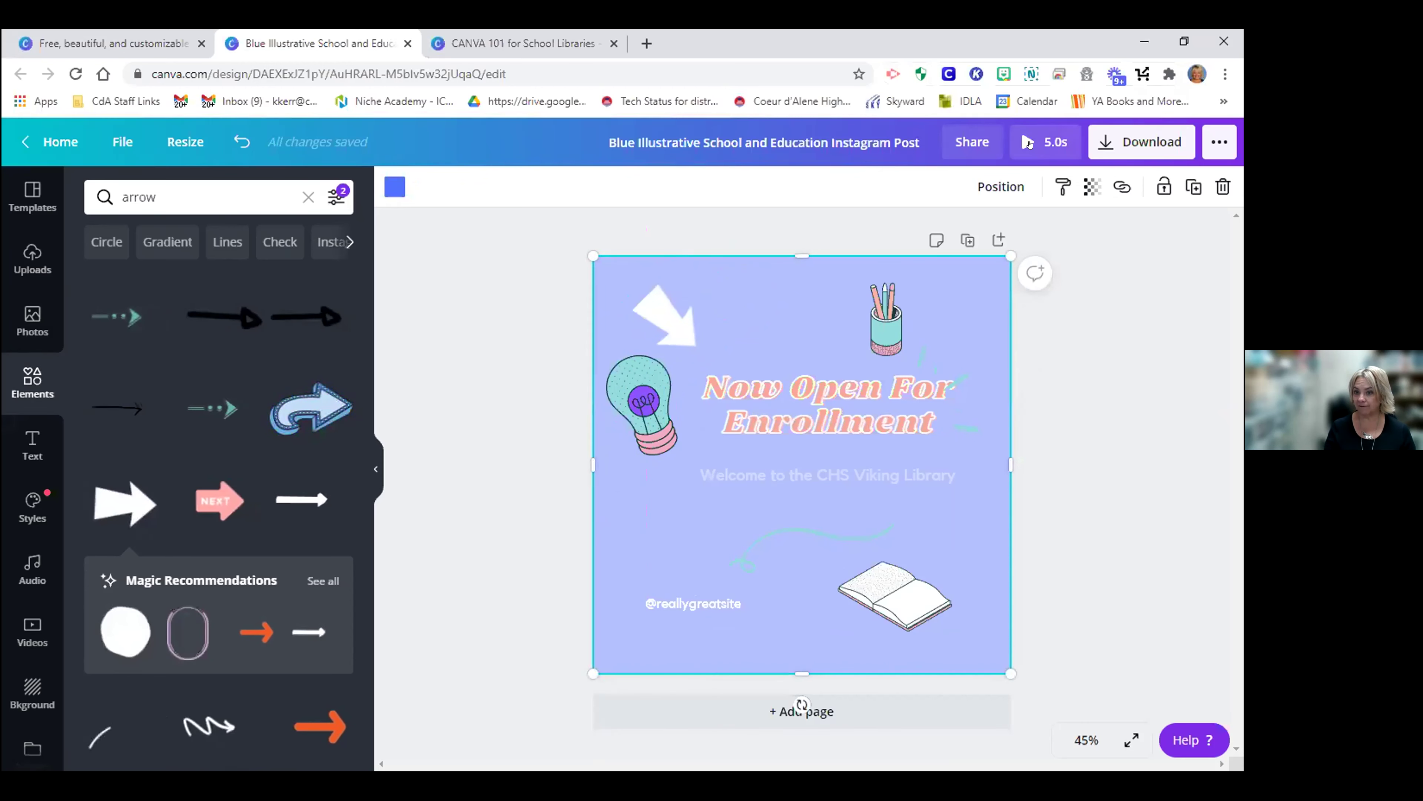
{"action": "left_click", "coordinate": [1029, 144]}
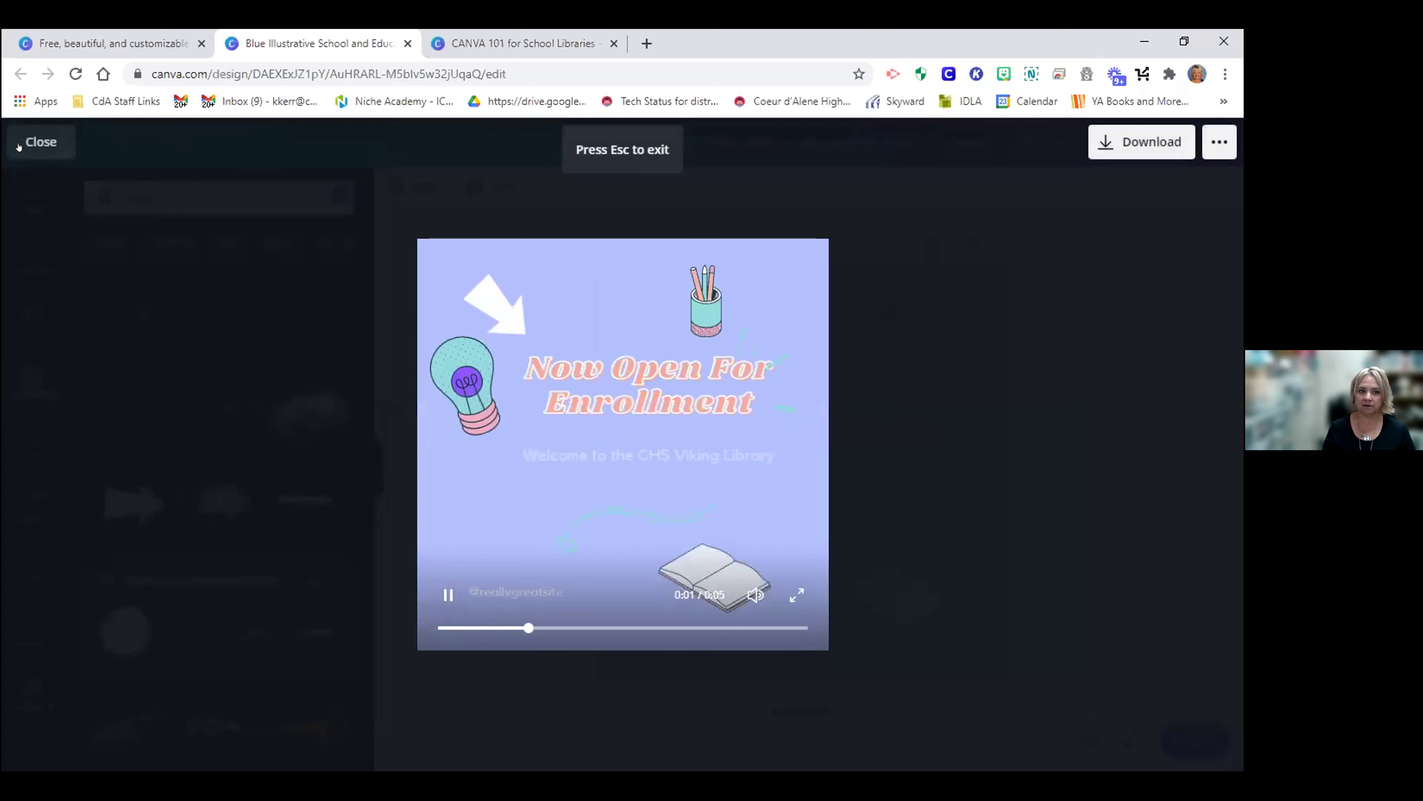
{"action": "key", "text": "Escape"}
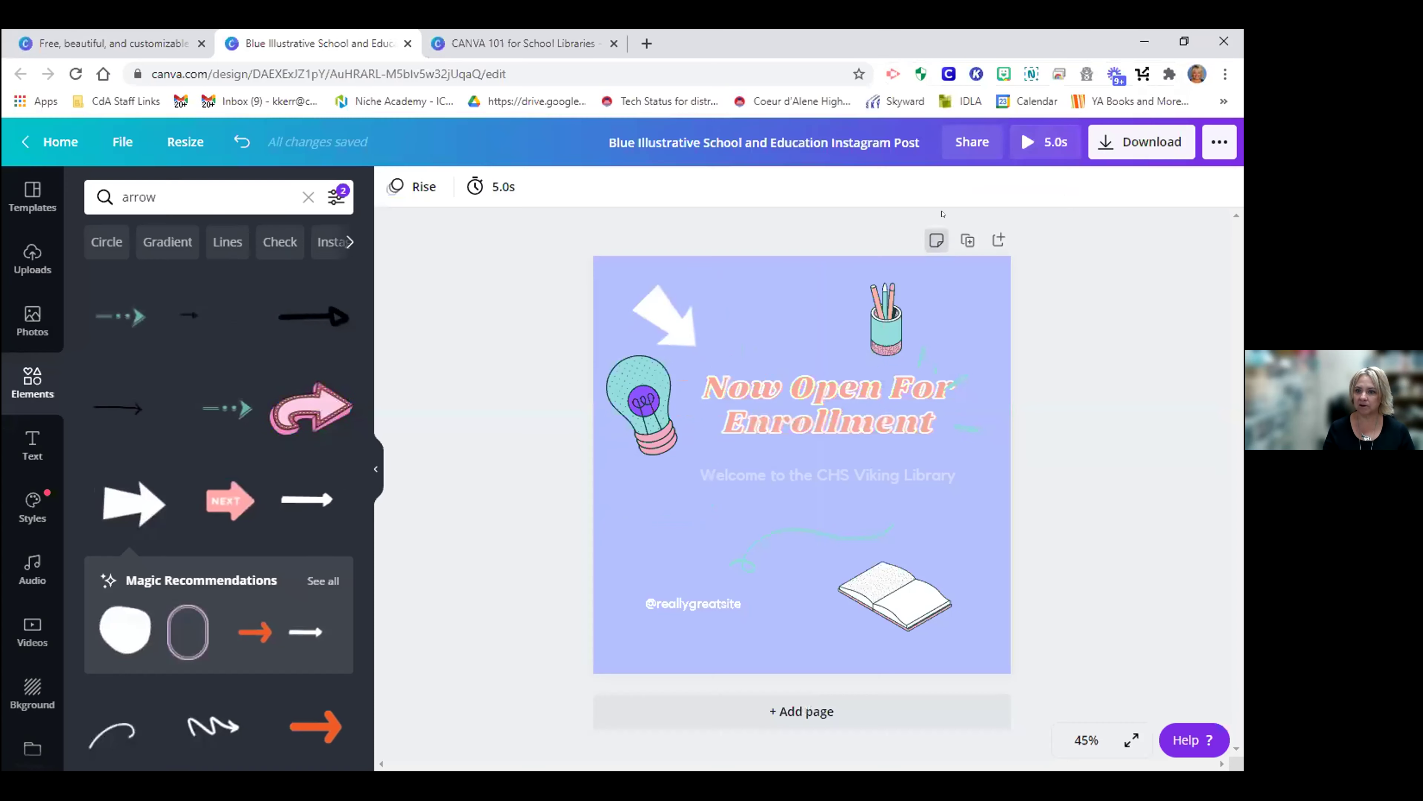
Review the file types available for downloading the post, leaving MP4 Video selected and downloading nothing
{"action": "left_click", "coordinate": [1141, 143]}
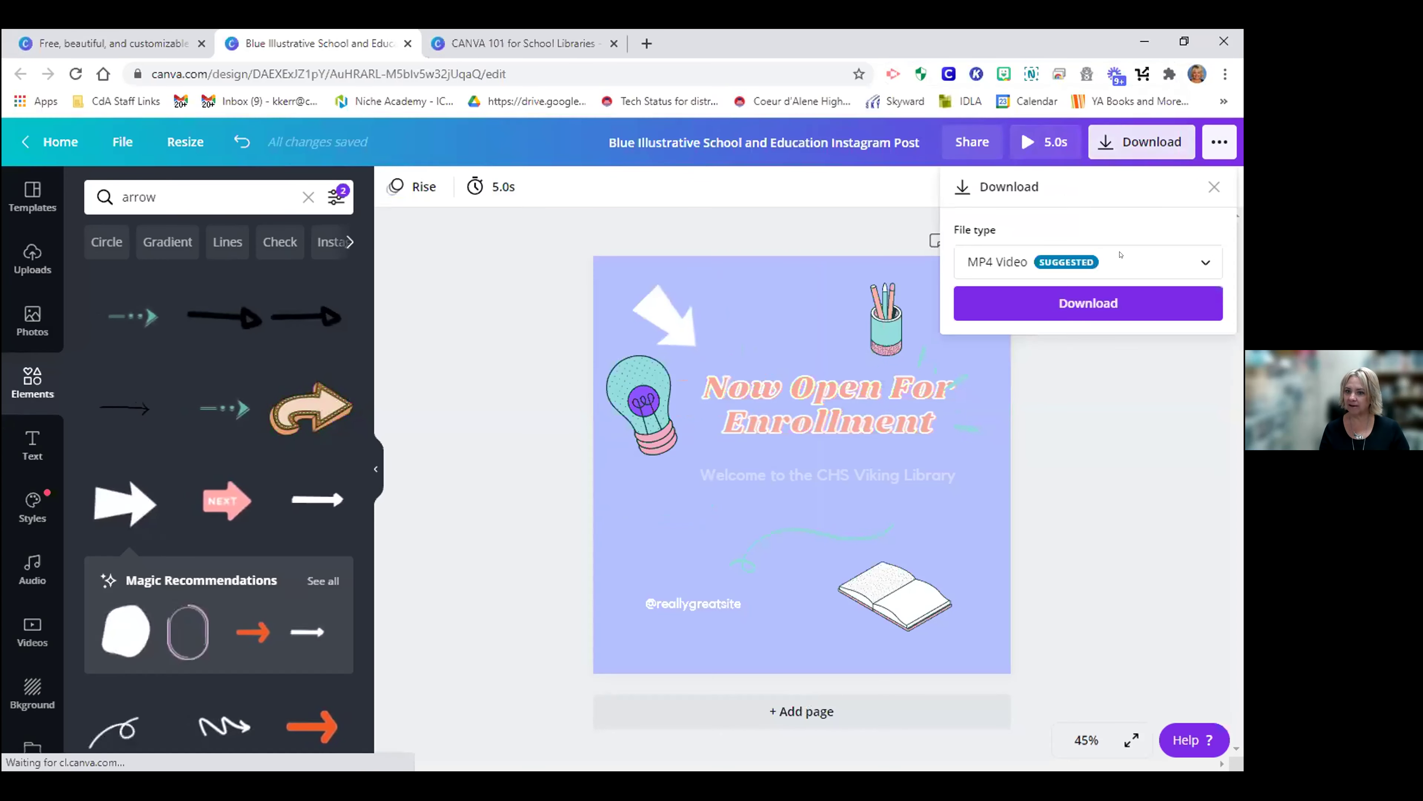
{"action": "left_click", "coordinate": [1197, 258]}
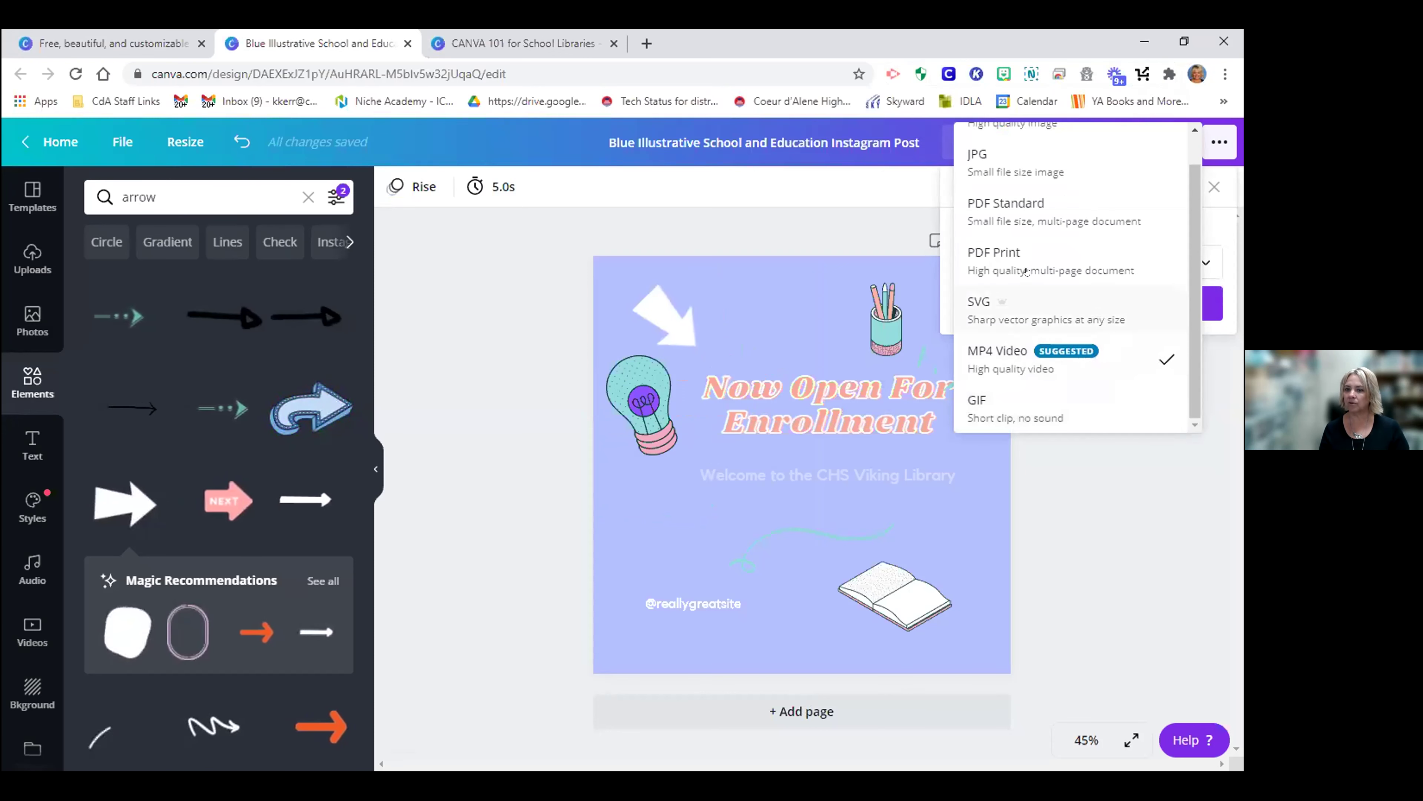
{"action": "scroll", "coordinate": [1014, 213], "scroll_direction": "up", "scroll_amount": 1}
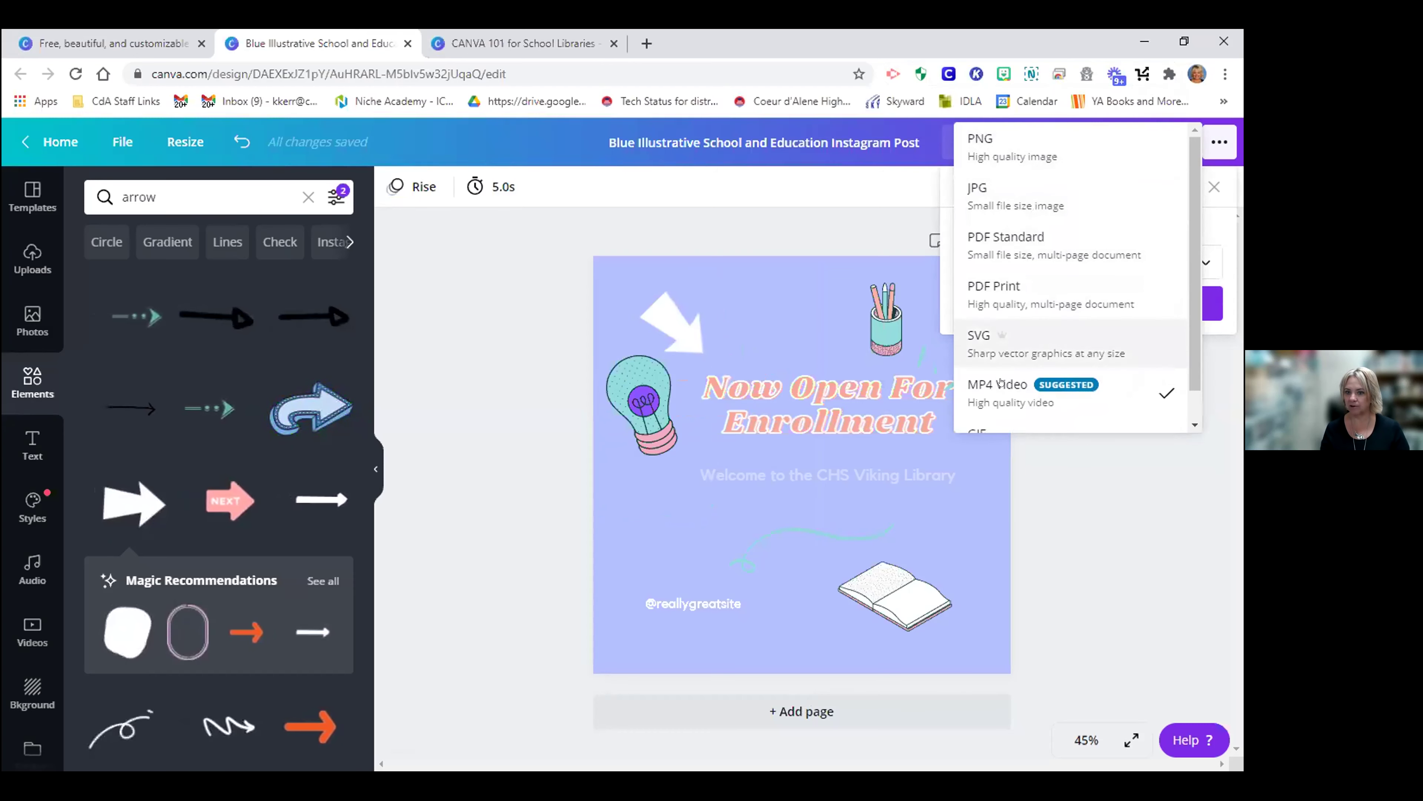
{"action": "scroll", "coordinate": [1017, 336], "scroll_direction": "down", "scroll_amount": 1}
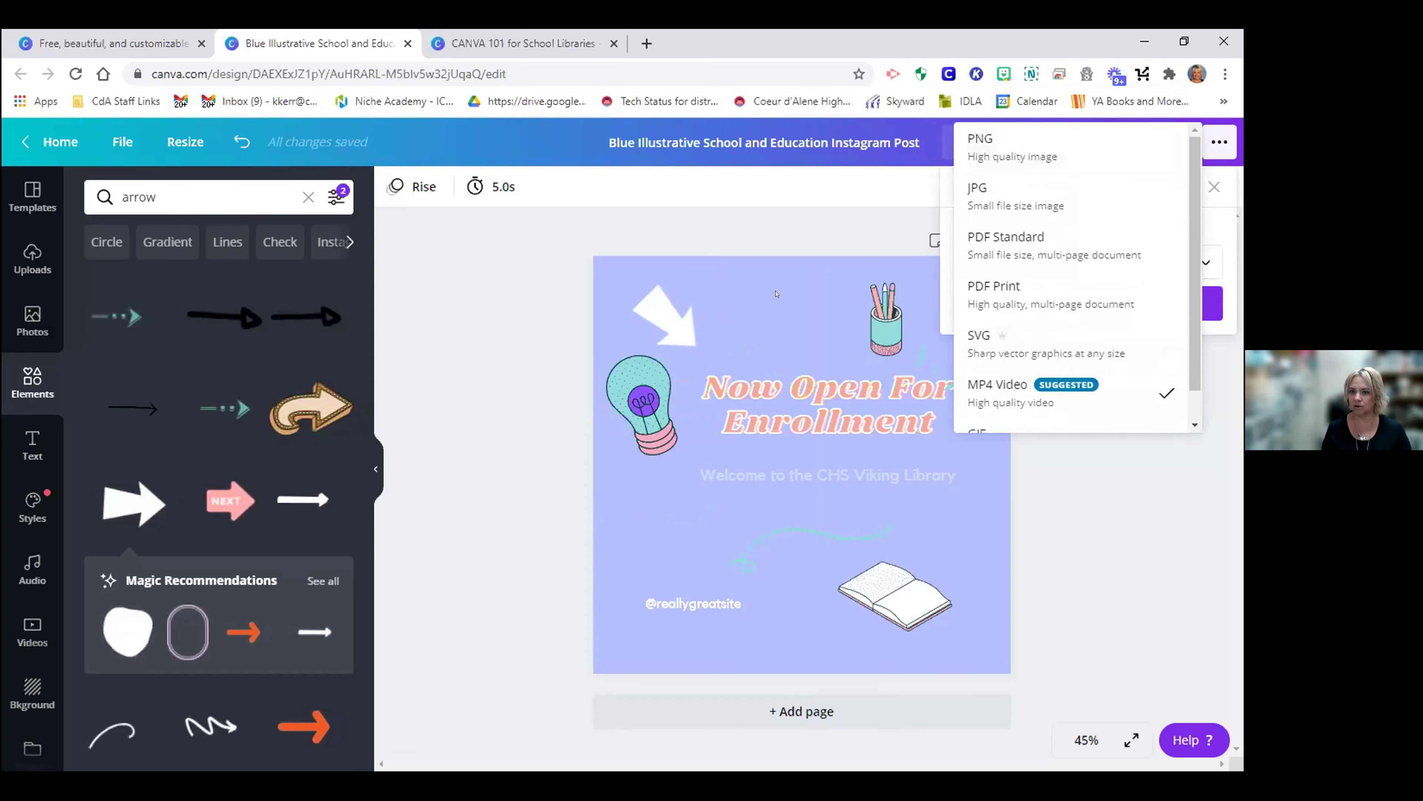
{"action": "left_click", "coordinate": [762, 297]}
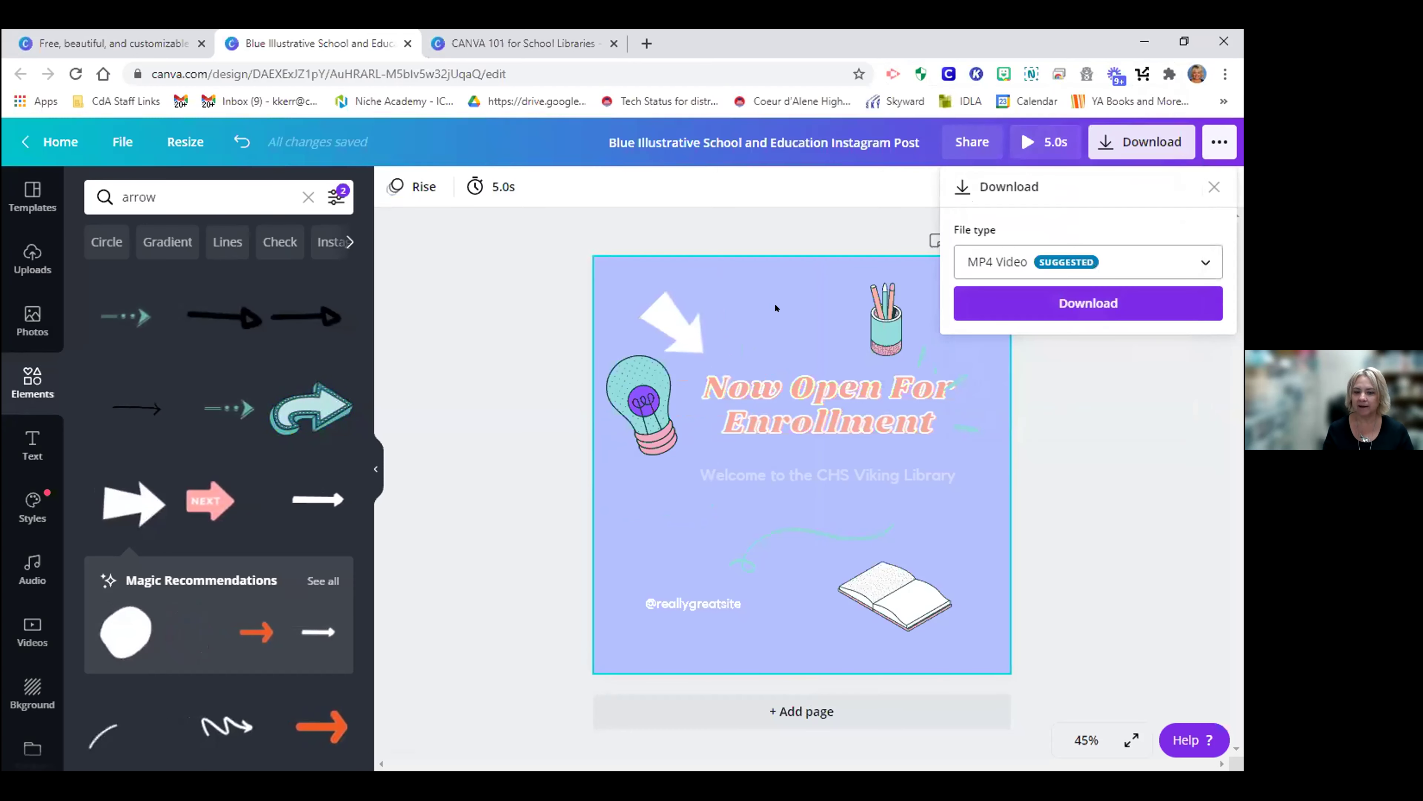
Search the elements for "four leaf clover" with the current filters kept, and look through the results
{"action": "left_click", "coordinate": [159, 198]}
{"action": "key", "text": "BackSpace"}
{"action": "key", "text": "BackSpace"}
{"action": "key", "text": "BackSpace"}
{"action": "key", "text": "BackSpace"}
{"action": "key", "text": "BackSpace"}
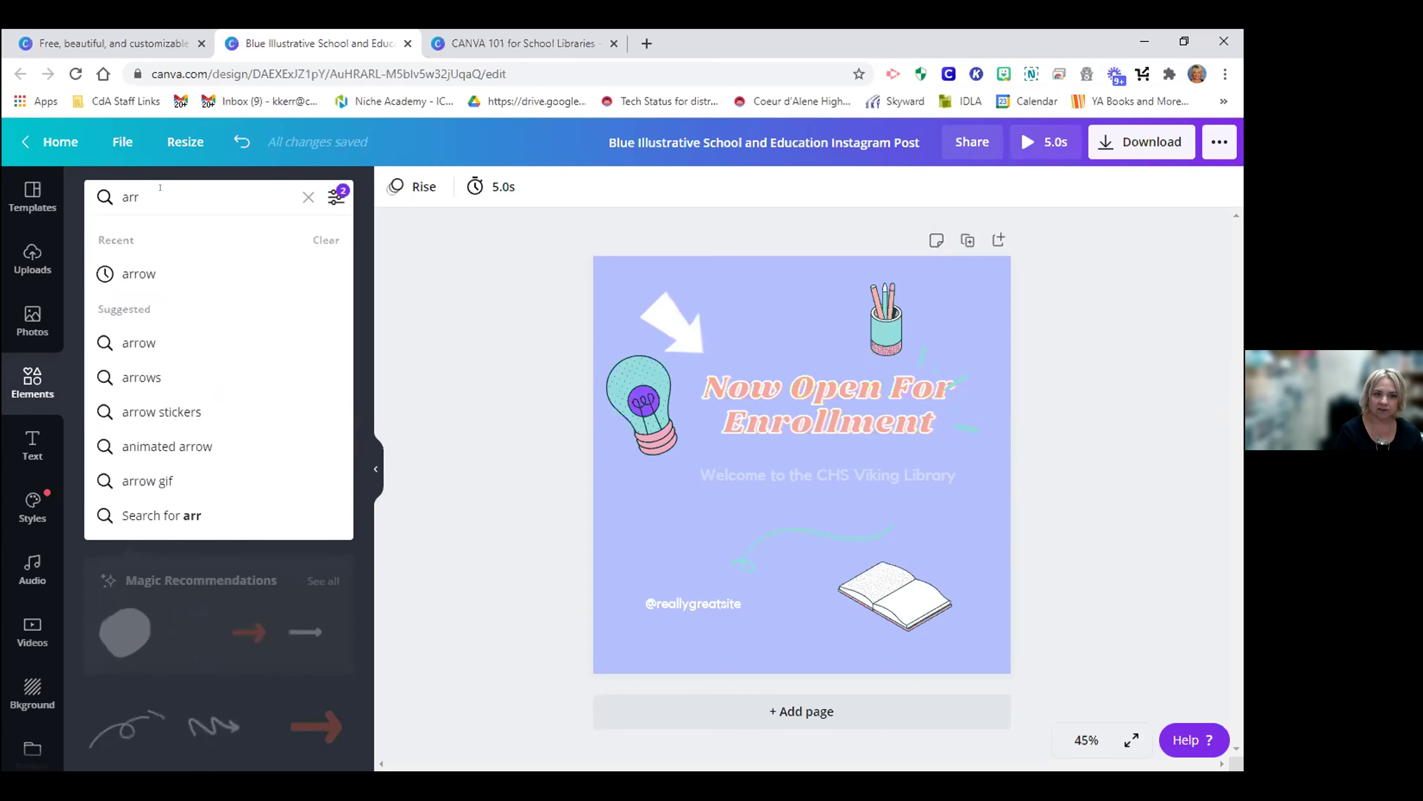
{"action": "type", "text": "clover"}
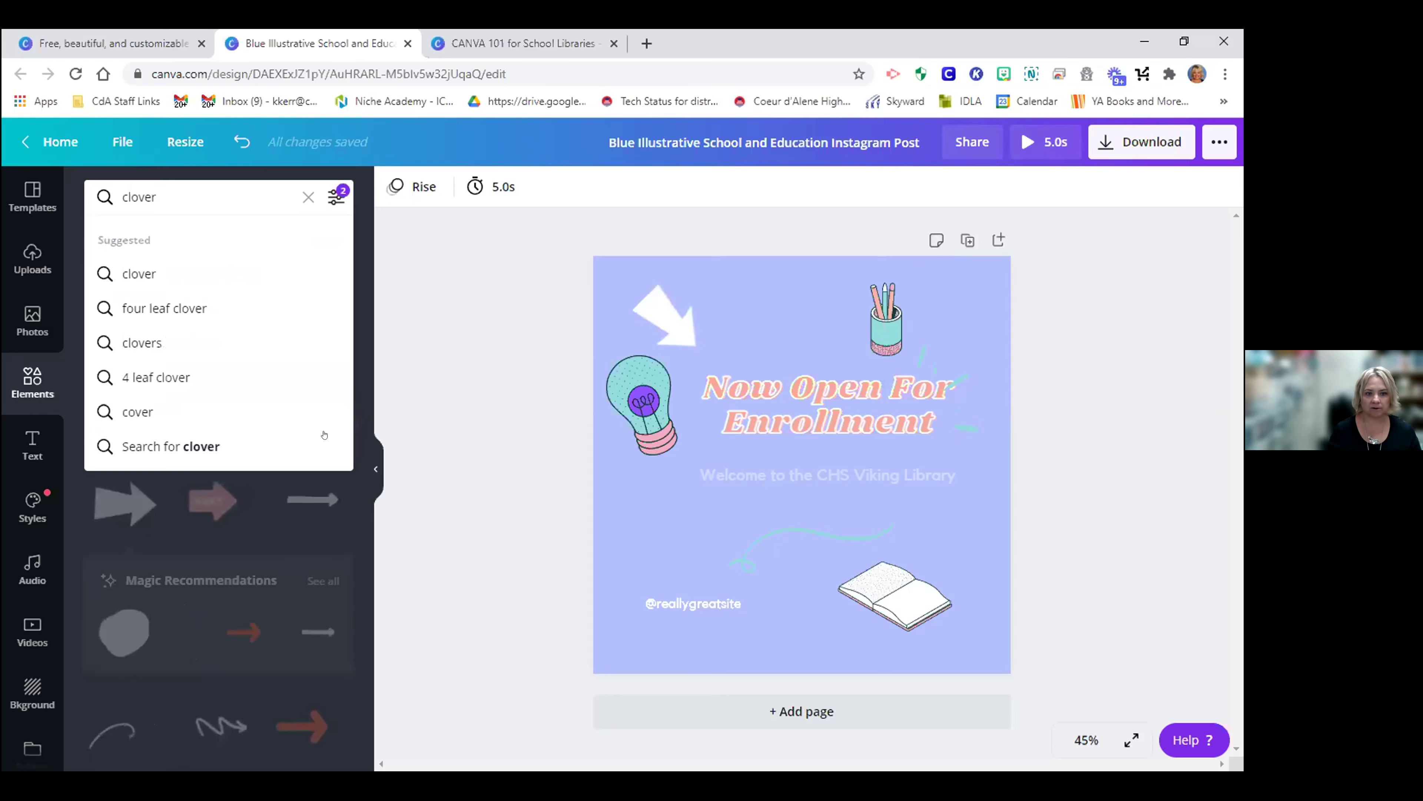
{"action": "left_click", "coordinate": [165, 308]}
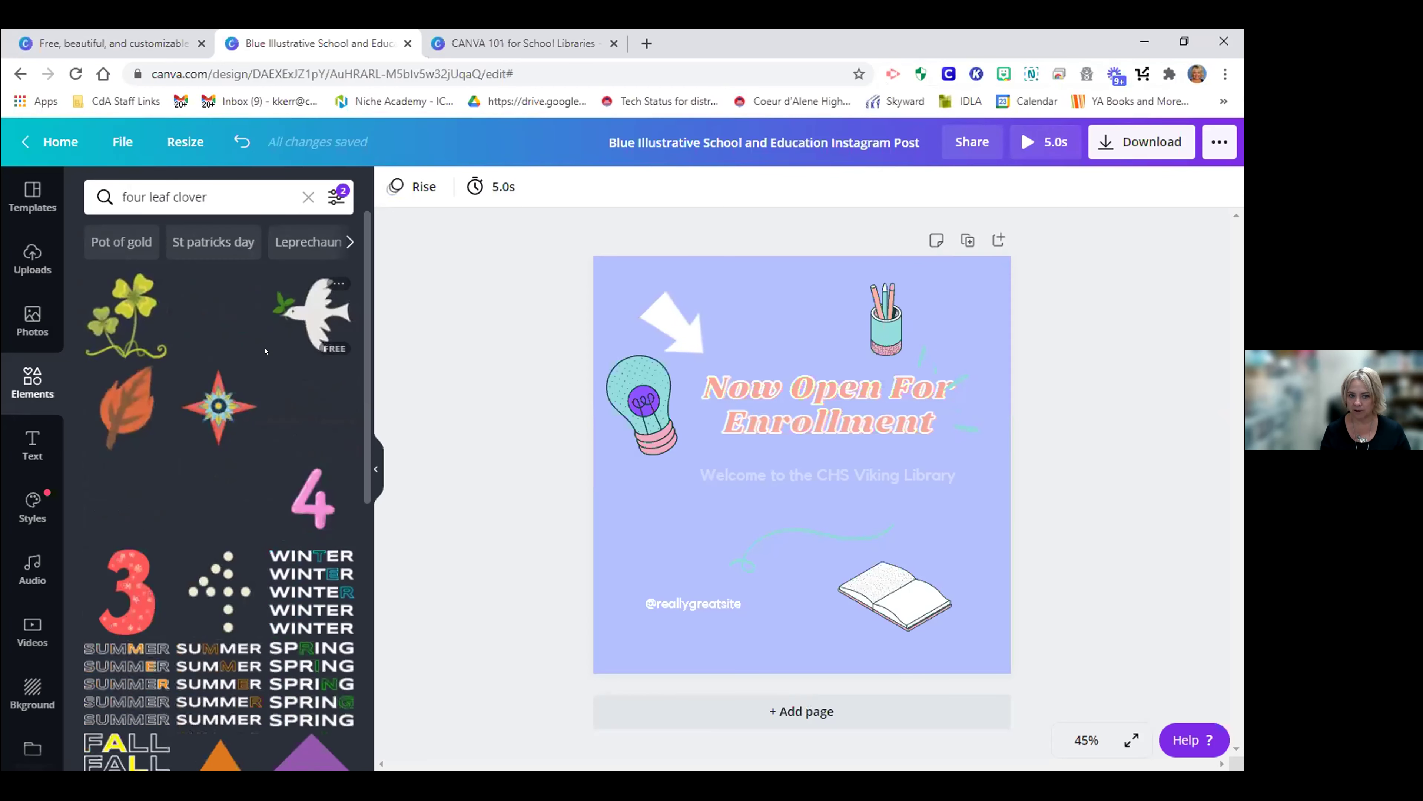
{"action": "scroll", "coordinate": [265, 345], "scroll_direction": "down", "scroll_amount": 2}
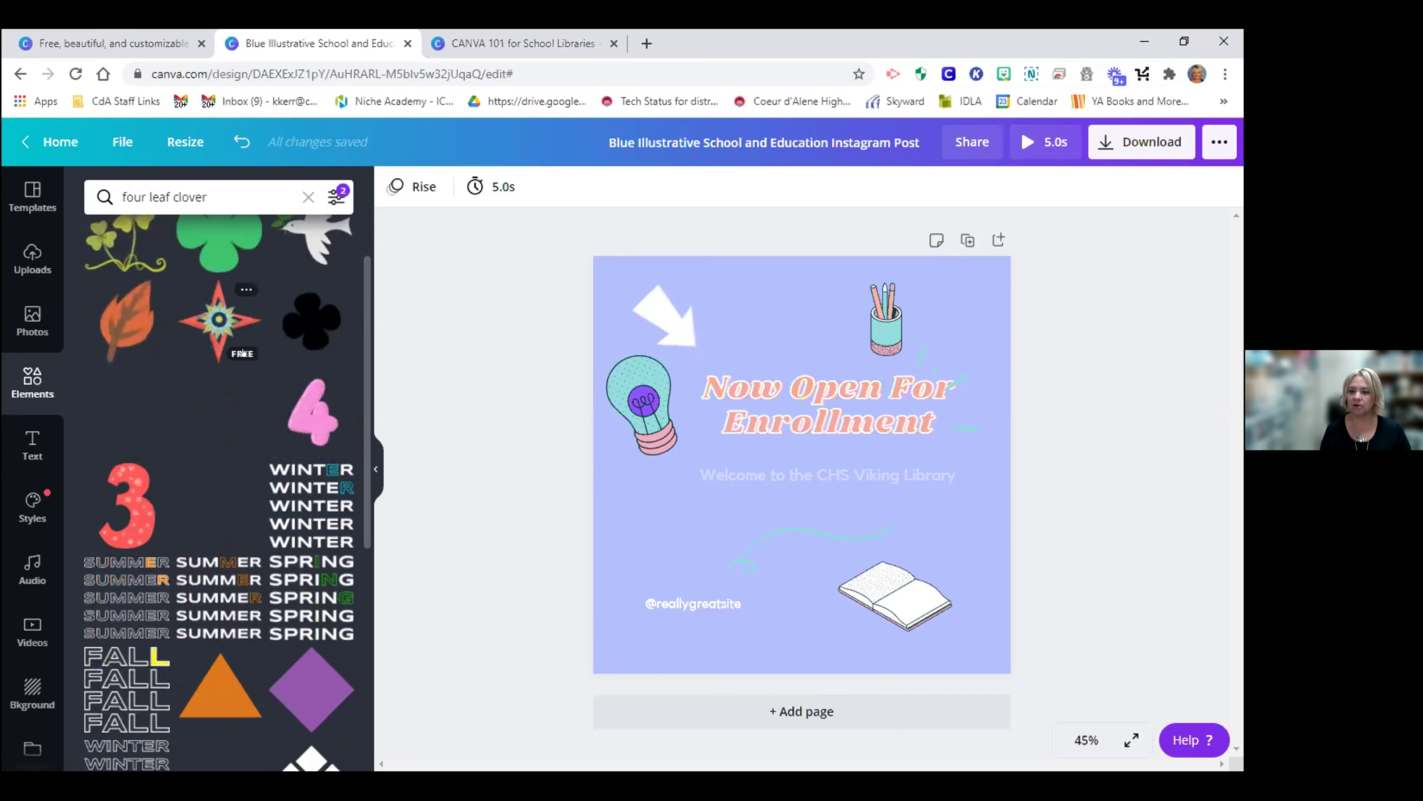
{"action": "scroll", "coordinate": [241, 367], "scroll_direction": "down", "scroll_amount": 8}
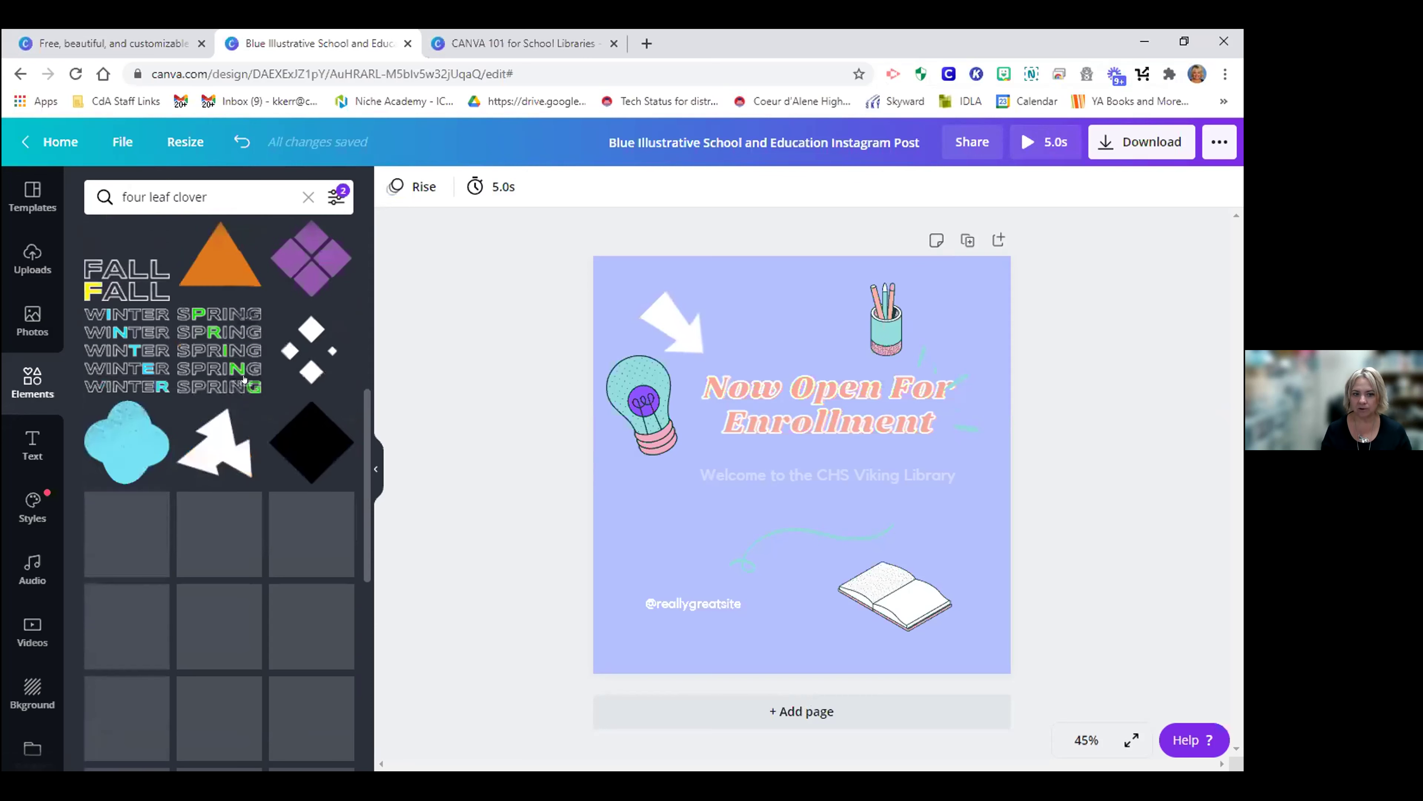
{"action": "scroll", "coordinate": [246, 384], "scroll_direction": "up", "scroll_amount": 2}
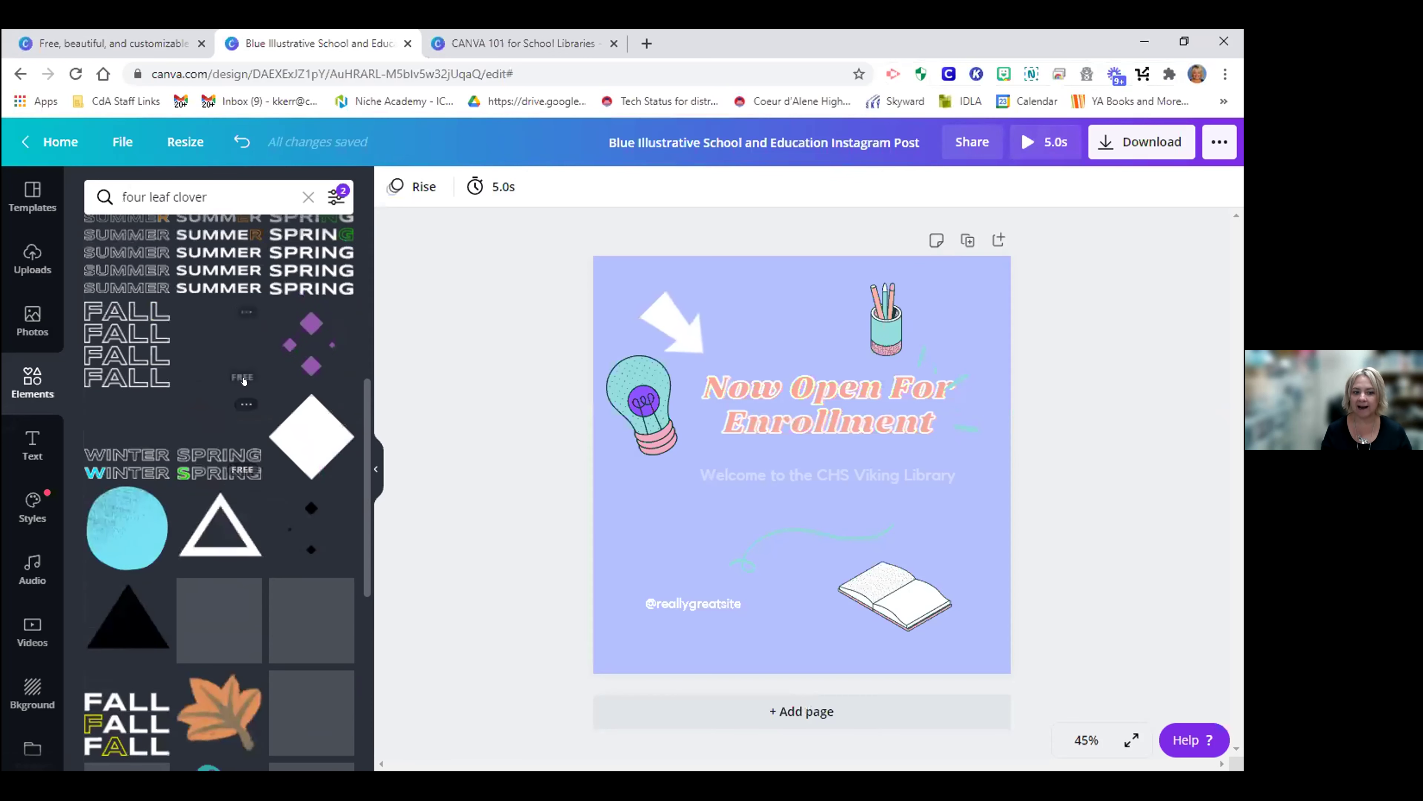
{"action": "scroll", "coordinate": [256, 393], "scroll_direction": "up", "scroll_amount": 6}
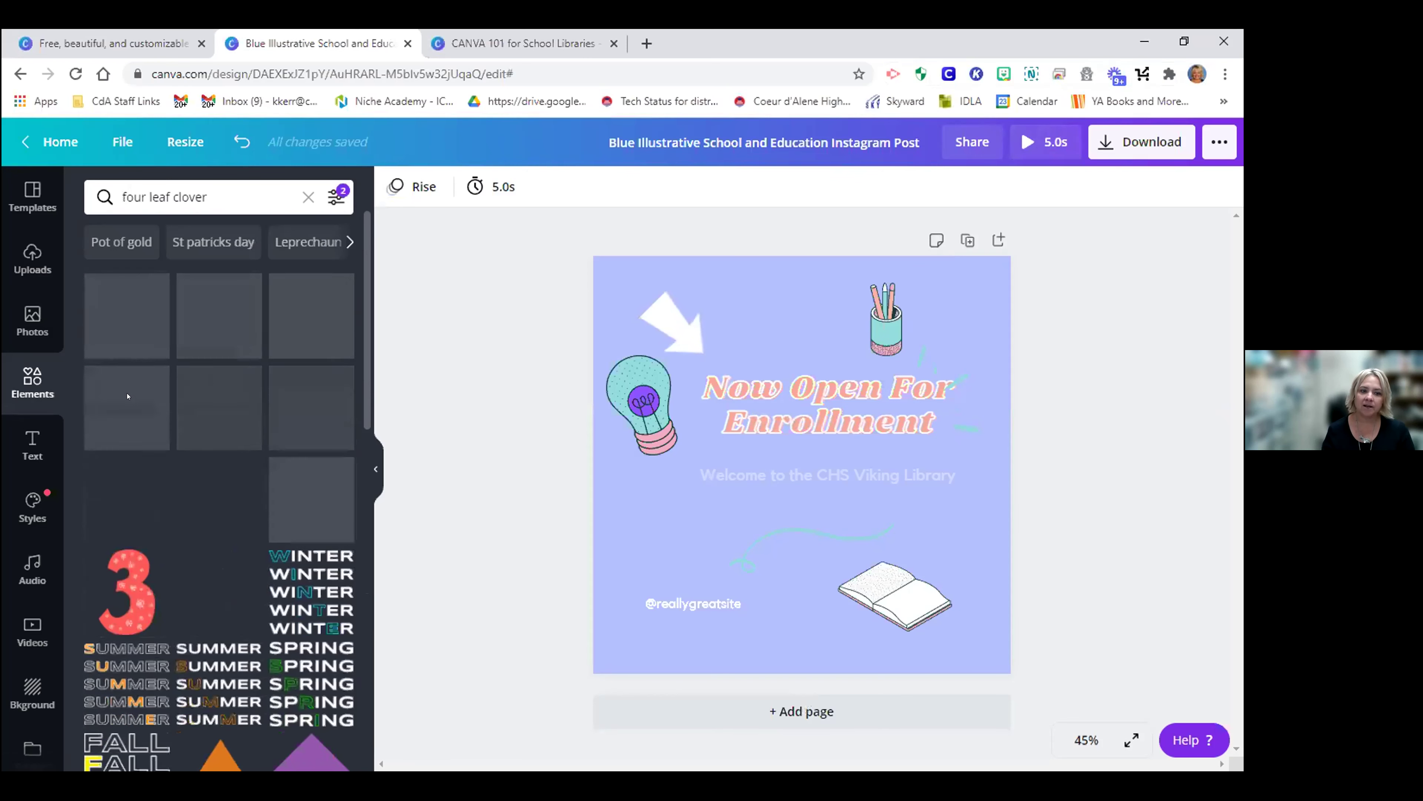
Add a heading text box in Acherus Grotesque Light and place it below the "Welcome to the CHS Viking Library" line
{"action": "left_click", "coordinate": [27, 440]}
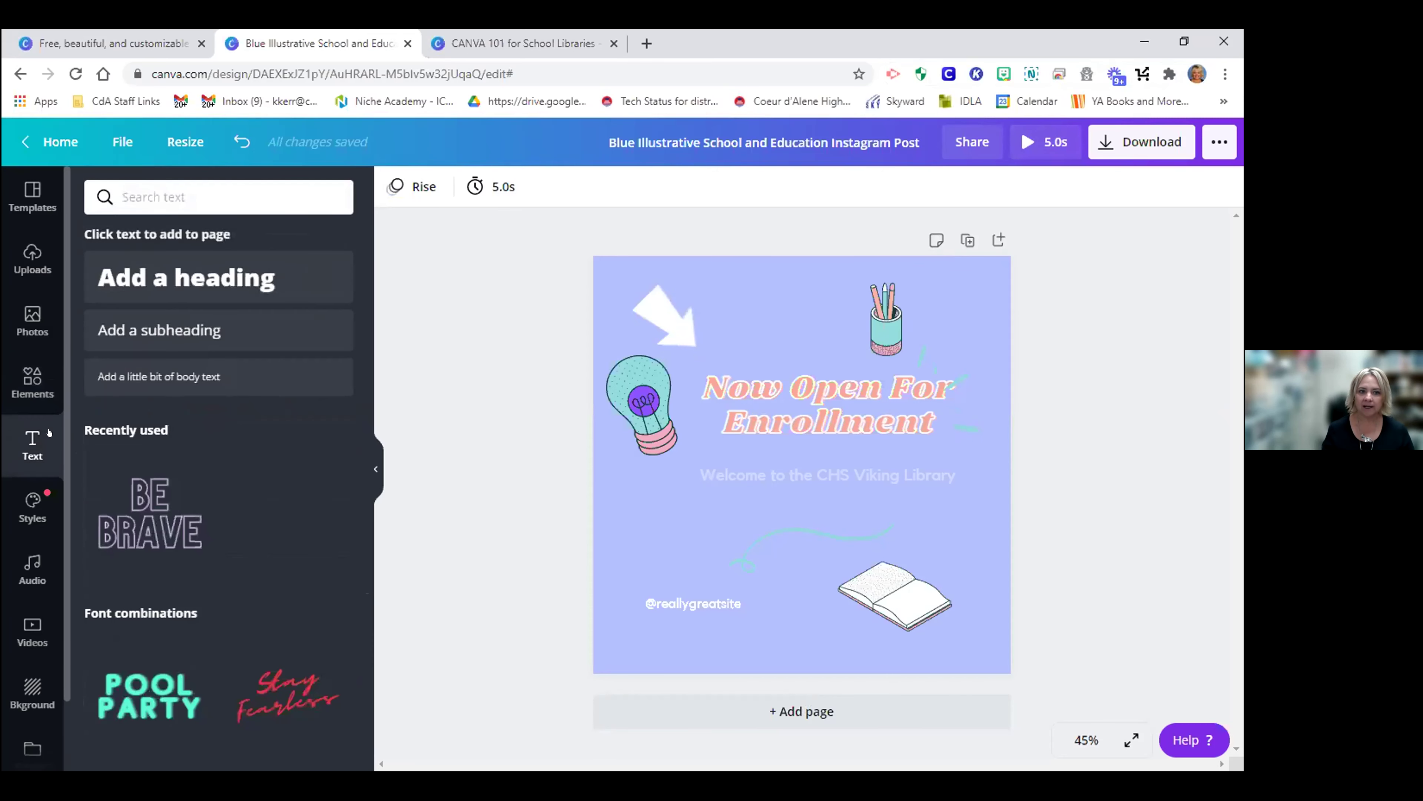
{"action": "left_click", "coordinate": [229, 275]}
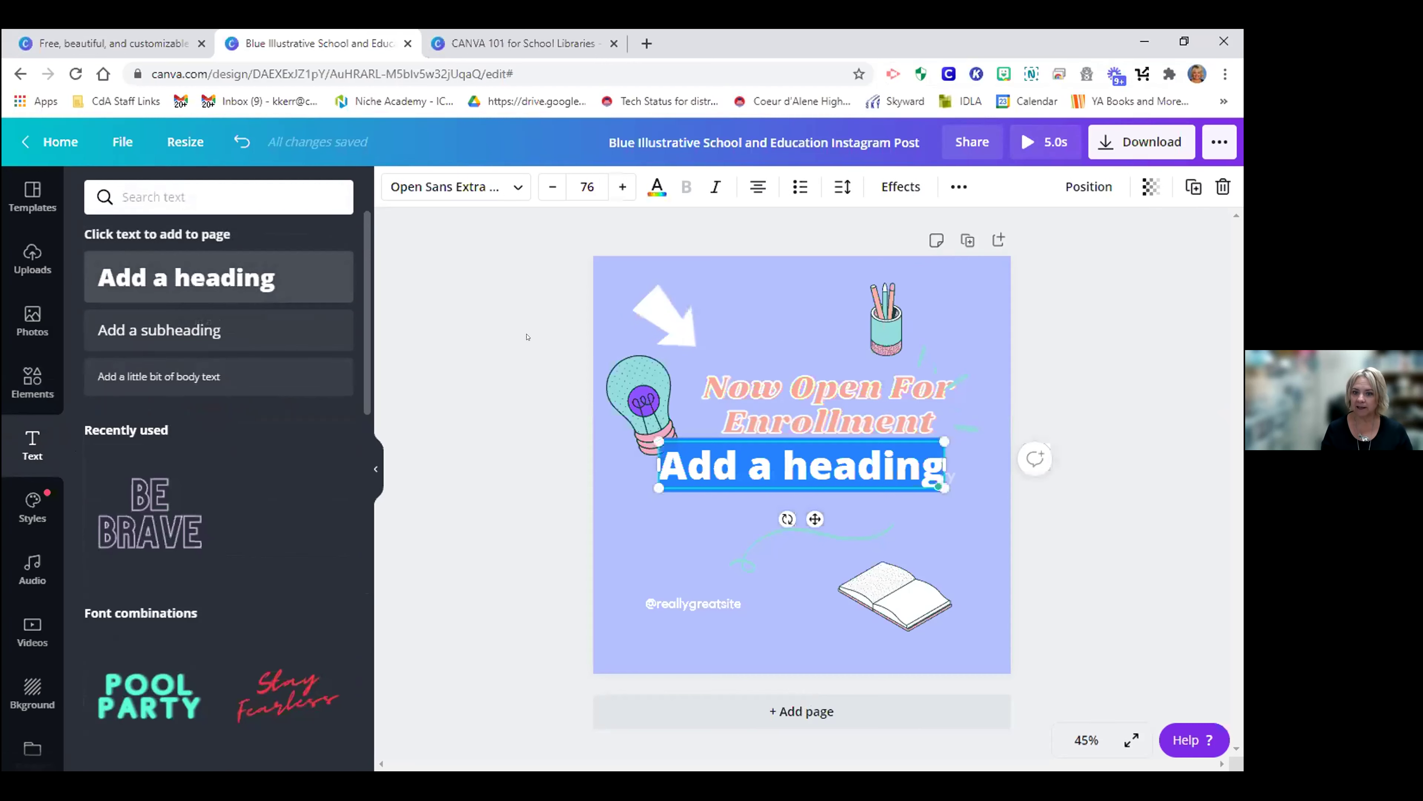
{"action": "left_click", "coordinate": [502, 197]}
{"action": "scroll", "coordinate": [241, 337], "scroll_direction": "down", "scroll_amount": 10}
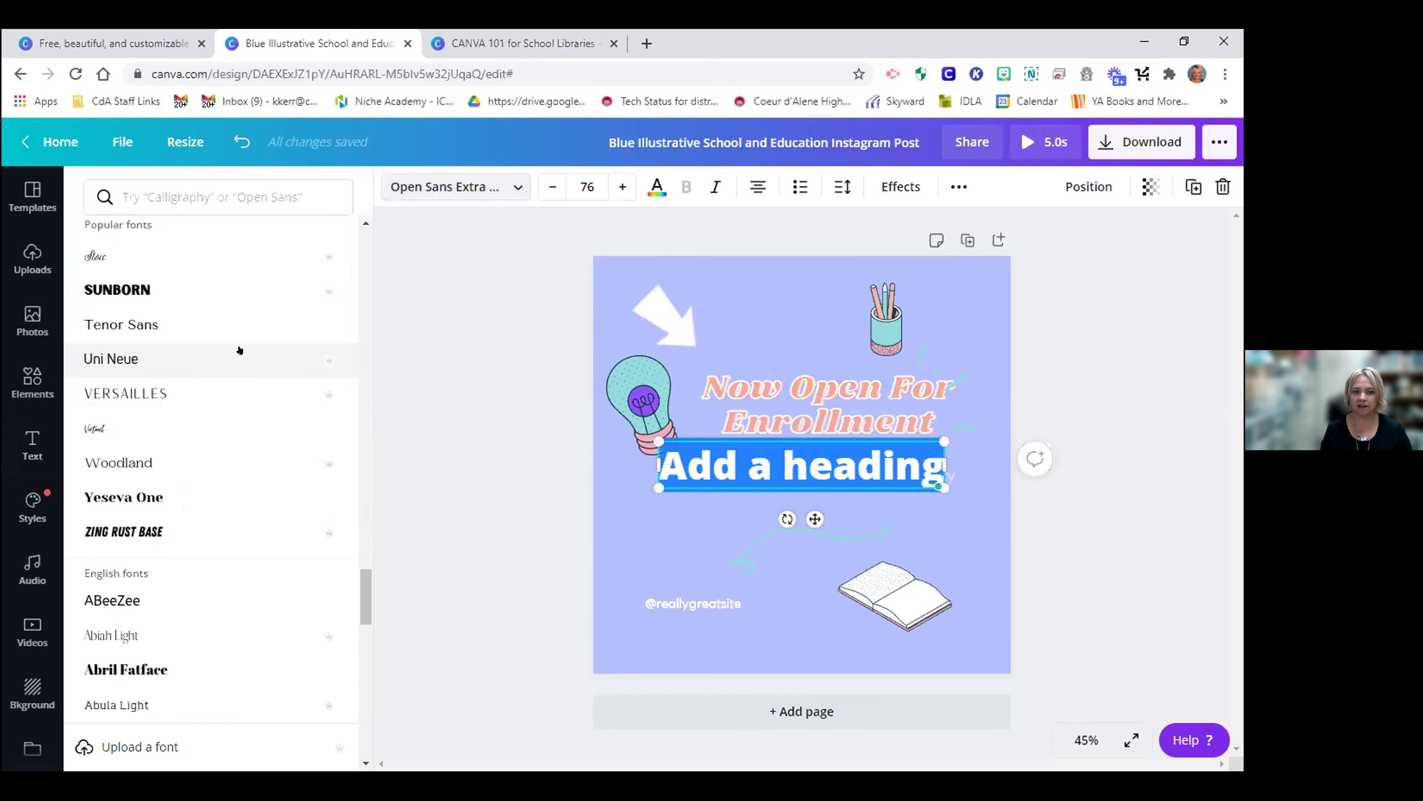
{"action": "scroll", "coordinate": [239, 350], "scroll_direction": "down", "scroll_amount": 3}
{"action": "left_click", "coordinate": [129, 571]}
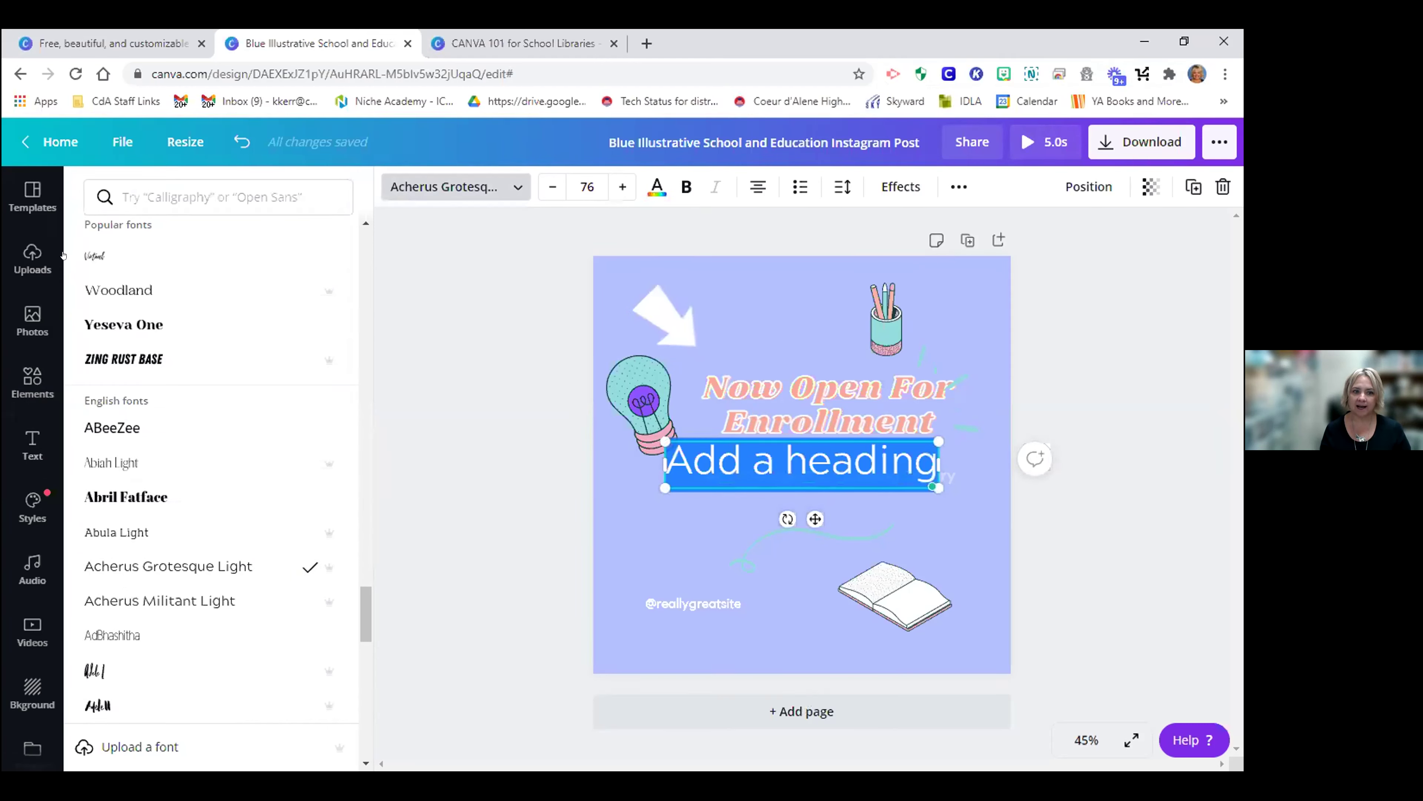
{"action": "left_click", "coordinate": [32, 446]}
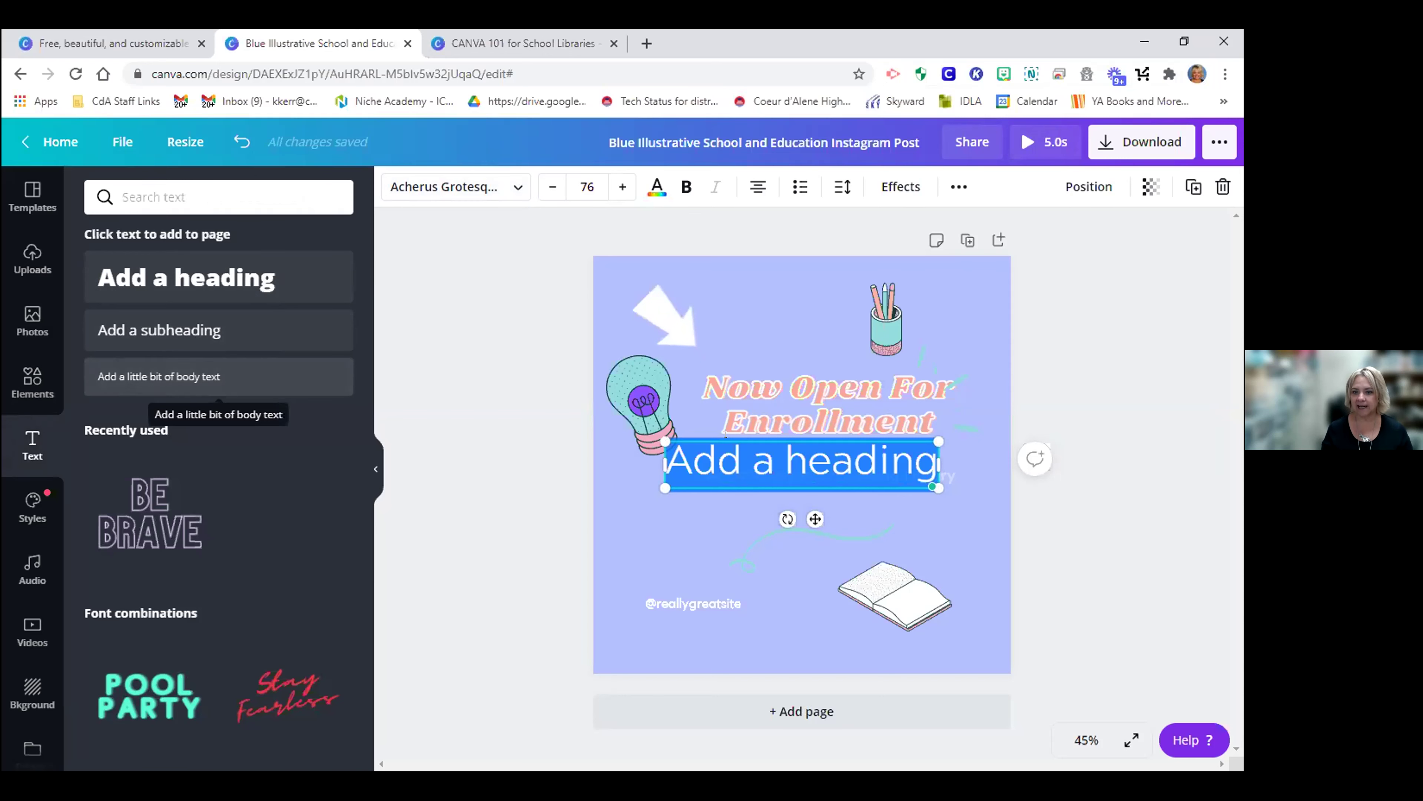
{"action": "left_click_drag", "start_coordinate": [666, 487], "coordinate": [755, 492]}
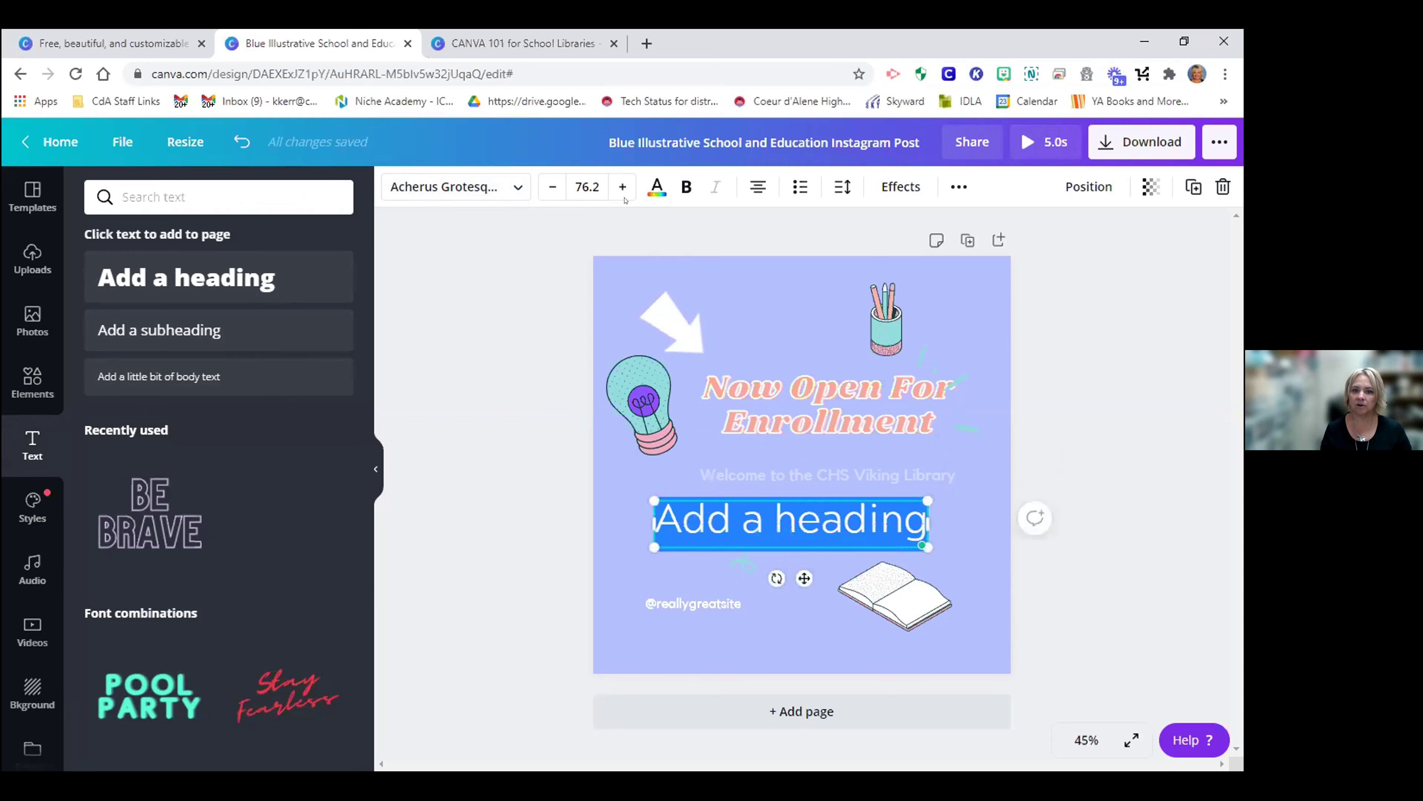
Review the text color choices and text effects available for the heading without applying any
{"action": "left_click", "coordinate": [657, 186]}
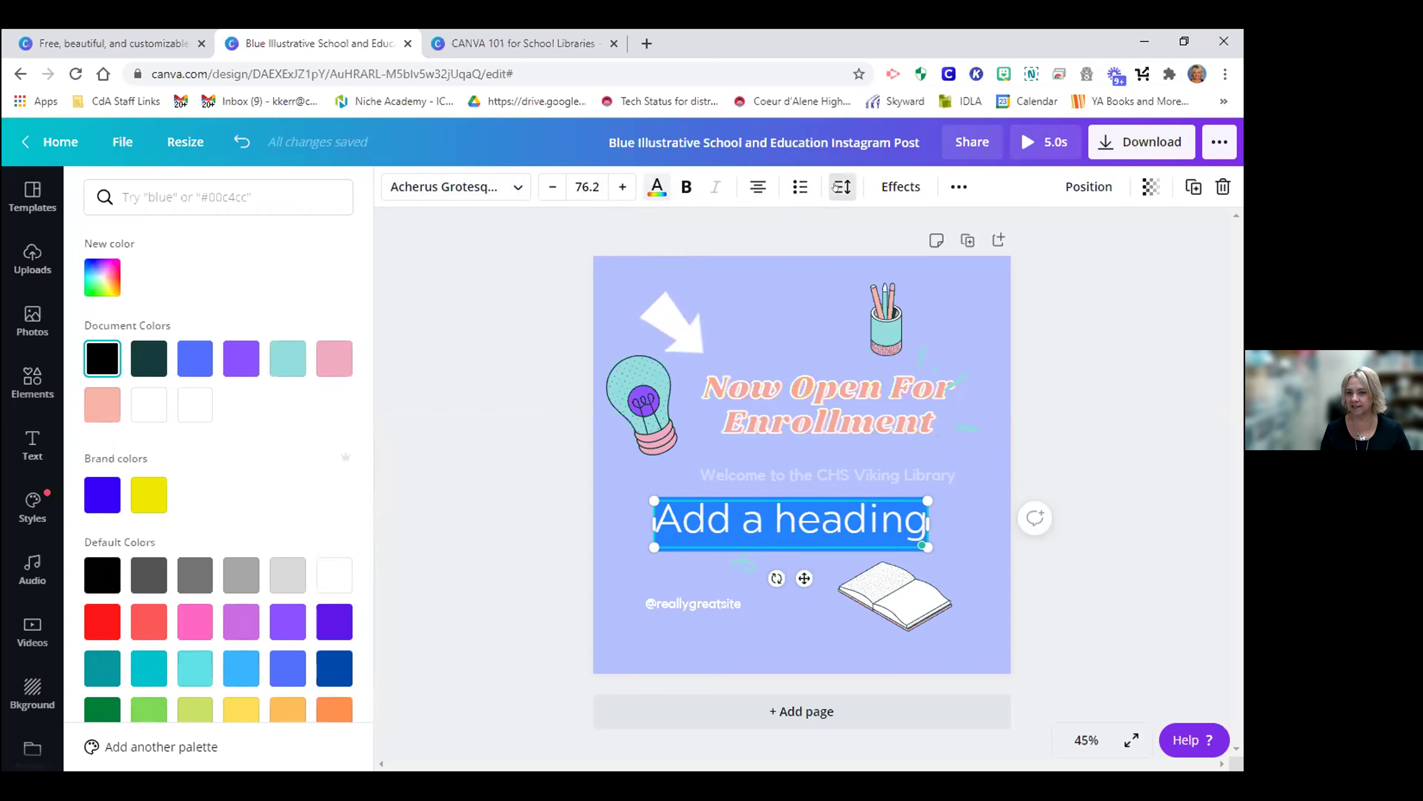
{"action": "left_click", "coordinate": [878, 187]}
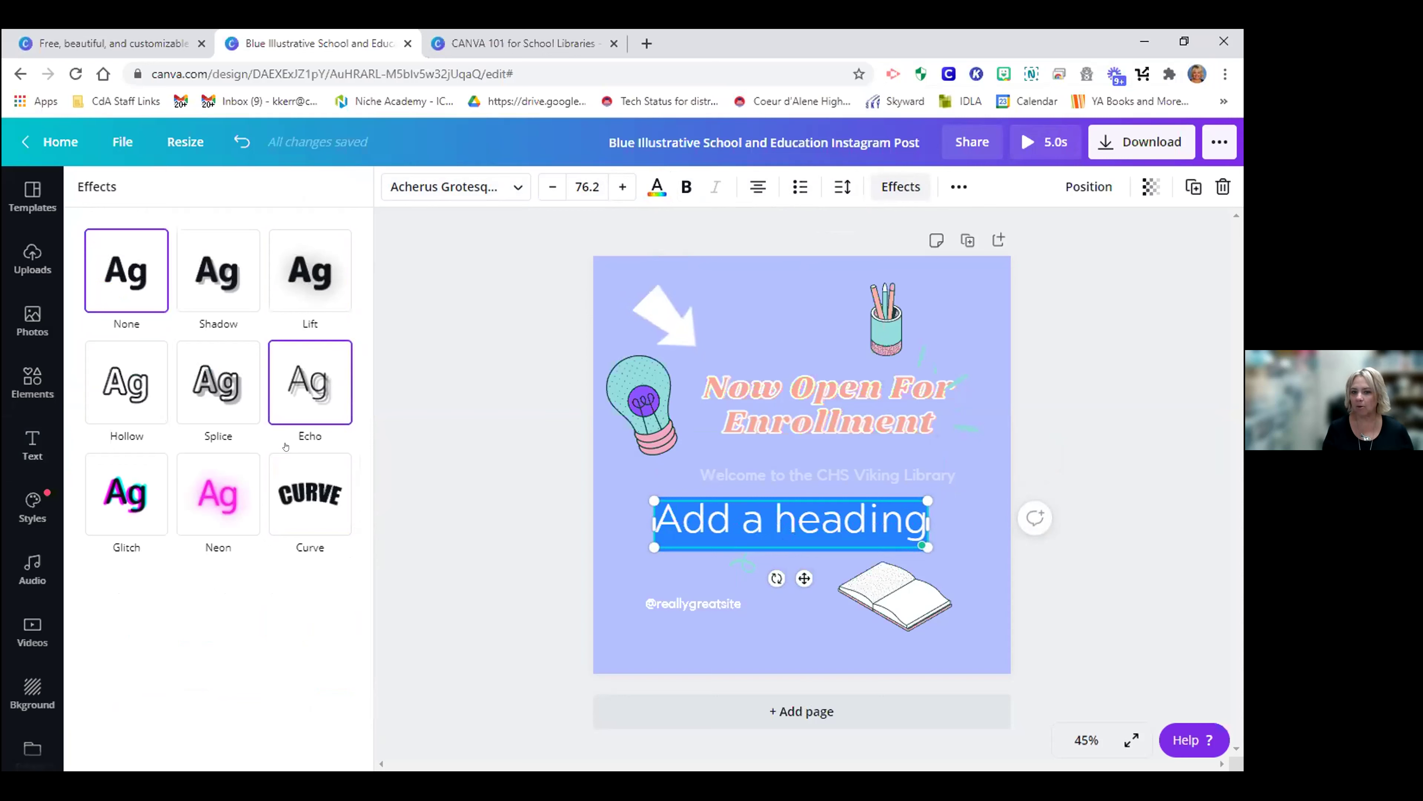
{"action": "left_click", "coordinate": [420, 353]}
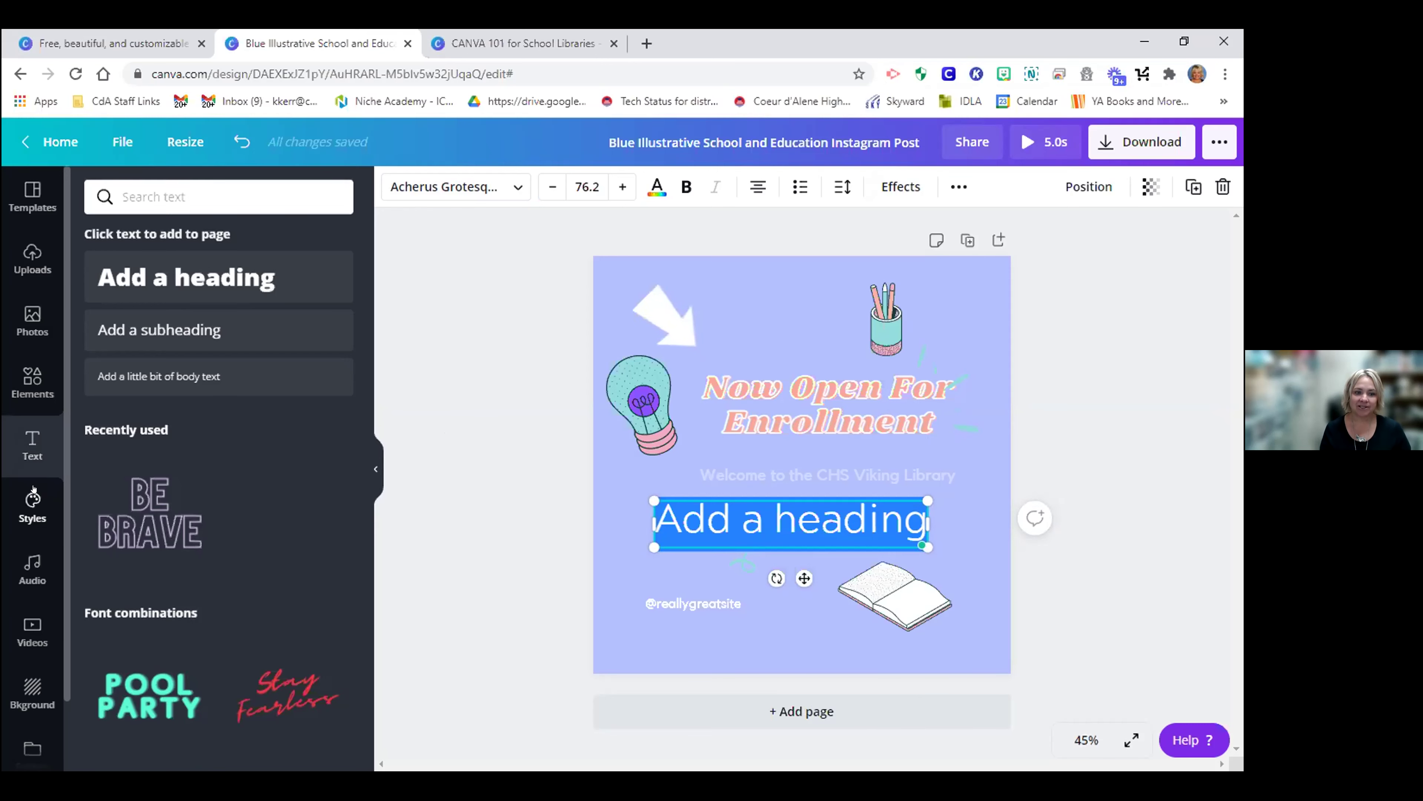
Apply the trending style with Montserrat and the cream, green and brown palette to the post, and look through further styles
{"action": "left_click", "coordinate": [29, 498]}
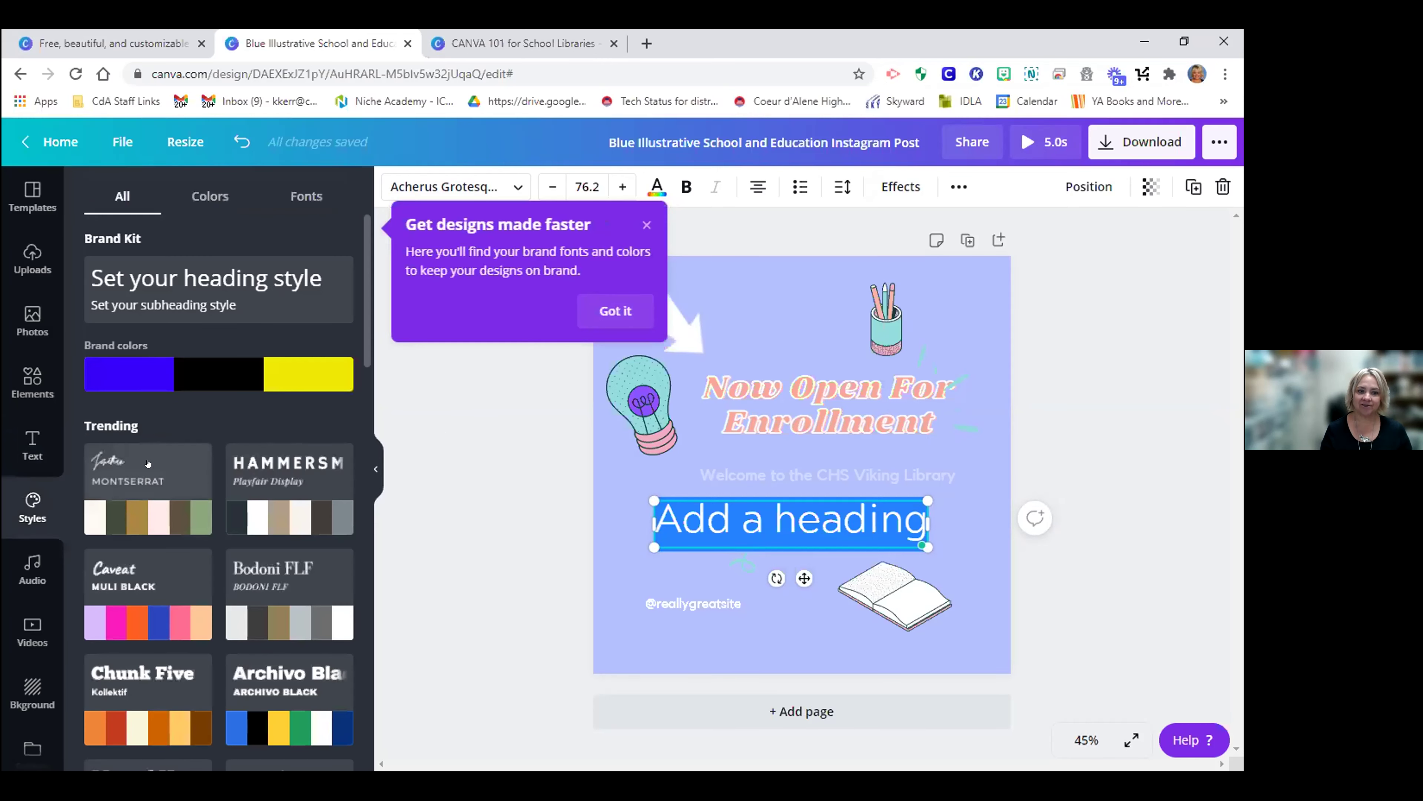
{"action": "left_click", "coordinate": [171, 505]}
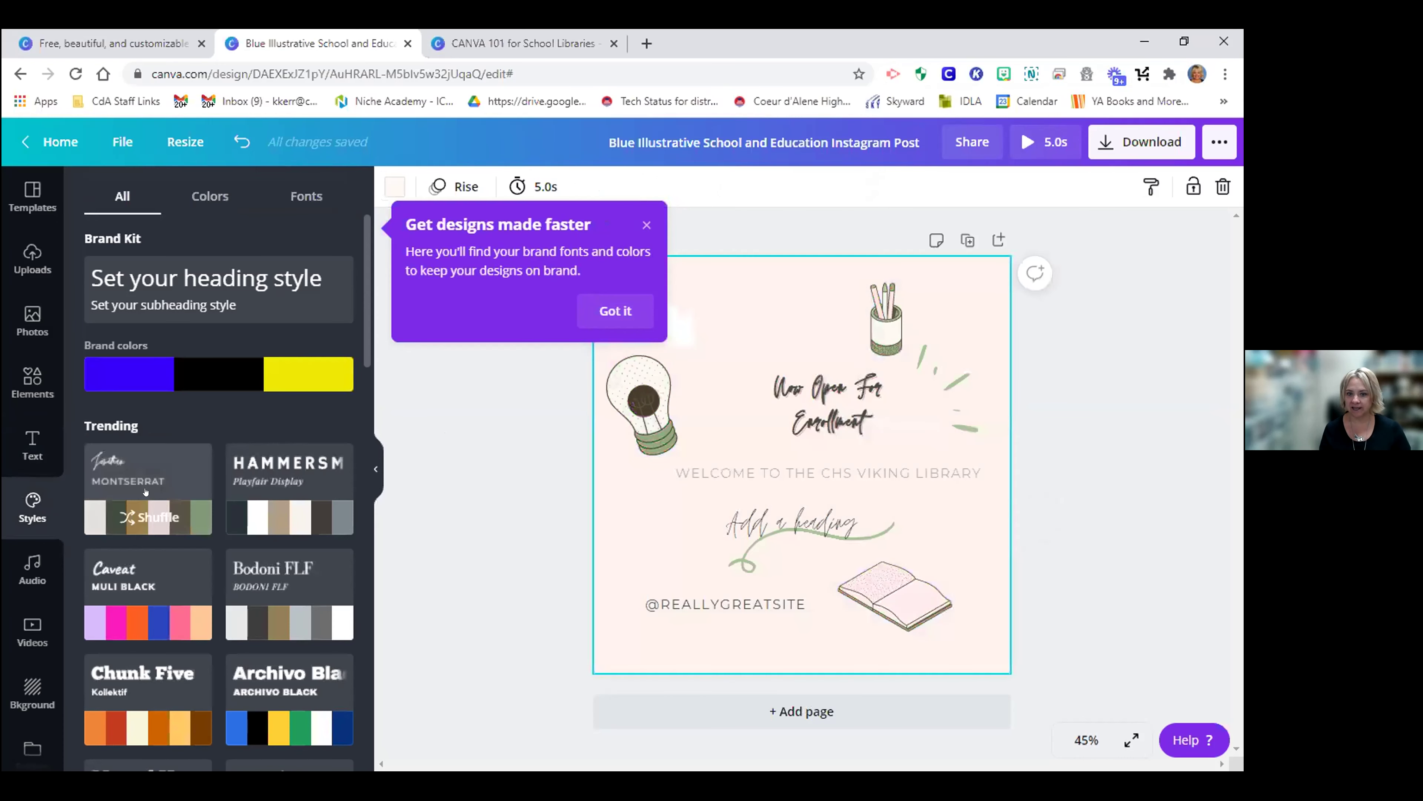
{"action": "scroll", "coordinate": [217, 572], "scroll_direction": "down", "scroll_amount": 5}
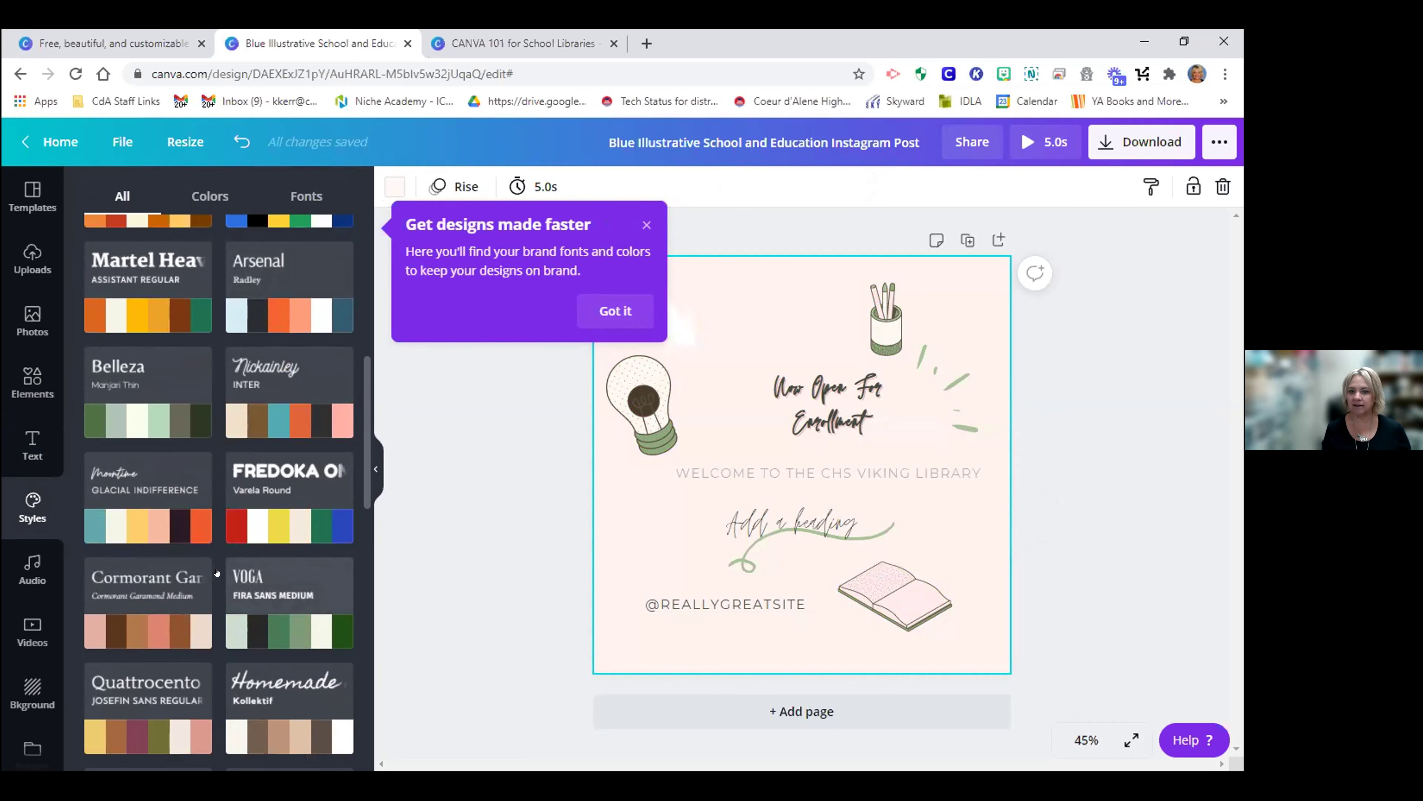
Look through the audio tracks by category, such as Epic, Travel, Trap, Piano and Happy, without adding one
{"action": "left_click", "coordinate": [32, 570]}
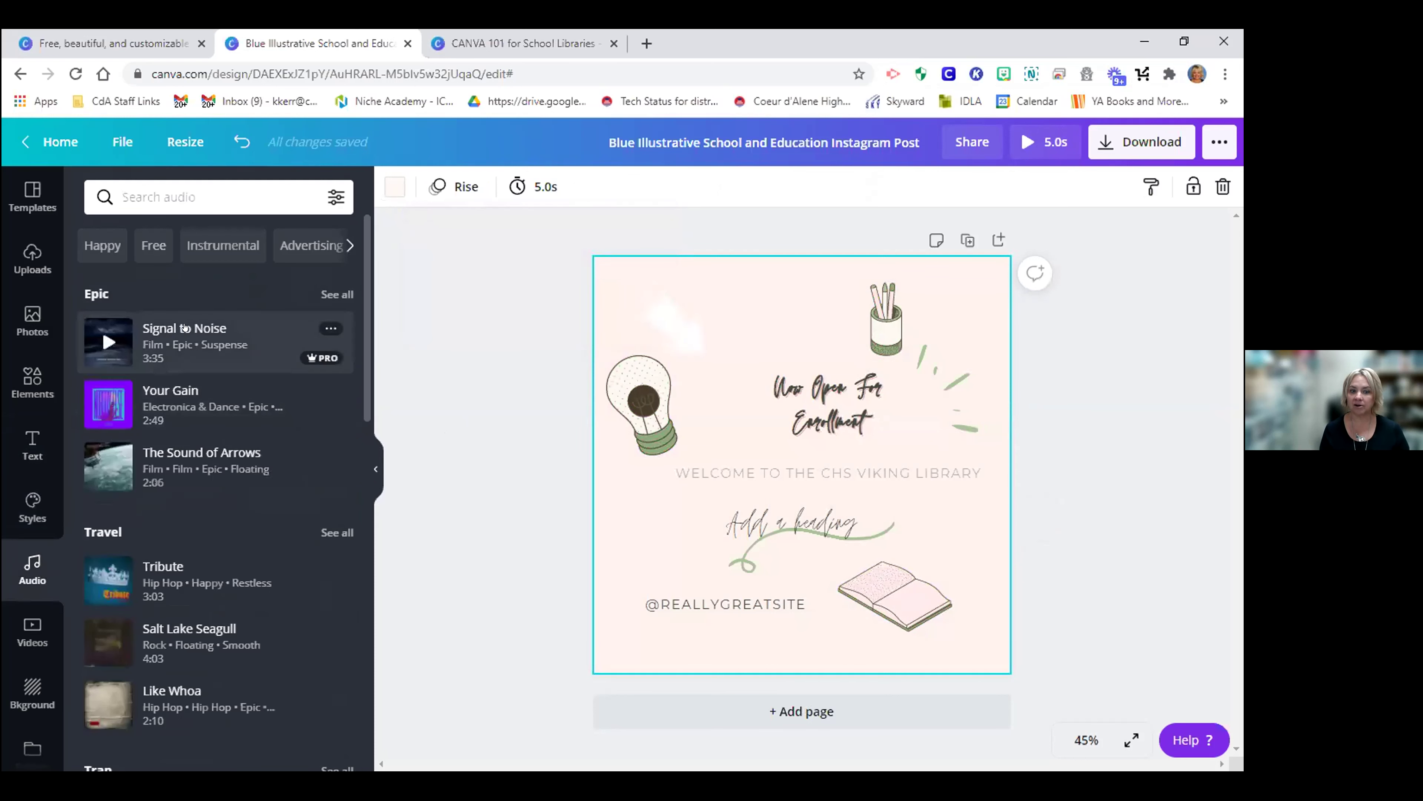
{"action": "scroll", "coordinate": [174, 355], "scroll_direction": "down", "scroll_amount": 3}
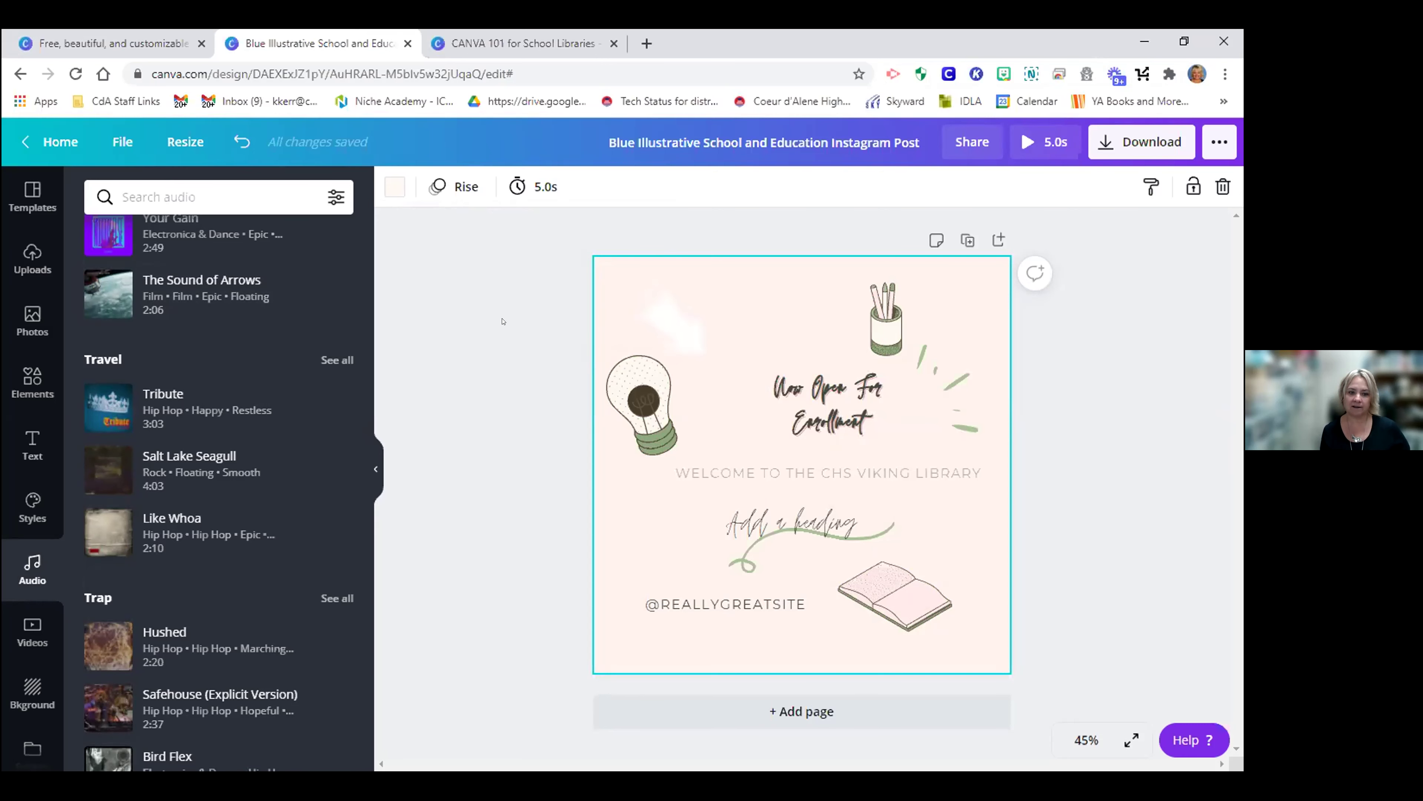
{"action": "scroll", "coordinate": [224, 437], "scroll_direction": "down", "scroll_amount": 8}
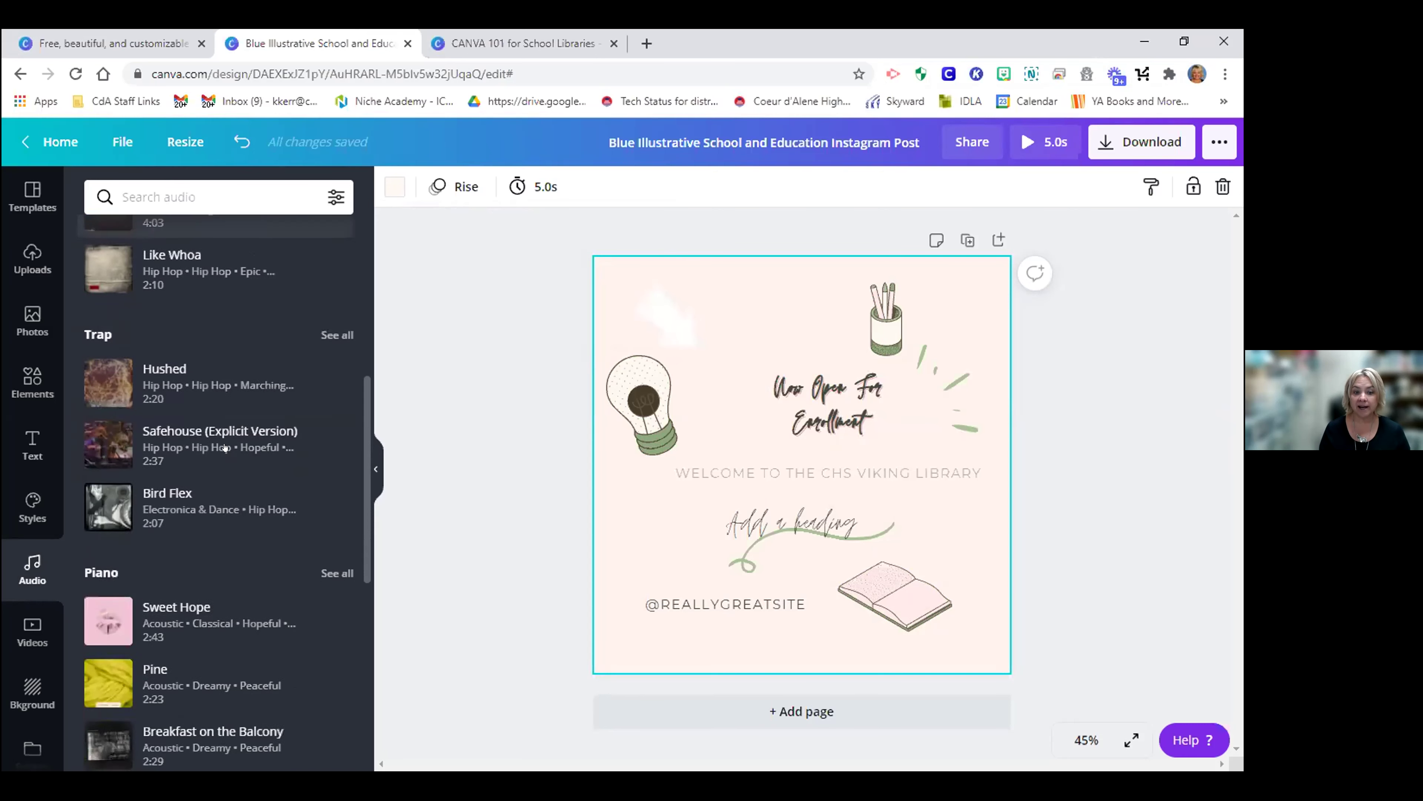
{"action": "scroll", "coordinate": [225, 446], "scroll_direction": "down", "scroll_amount": 1}
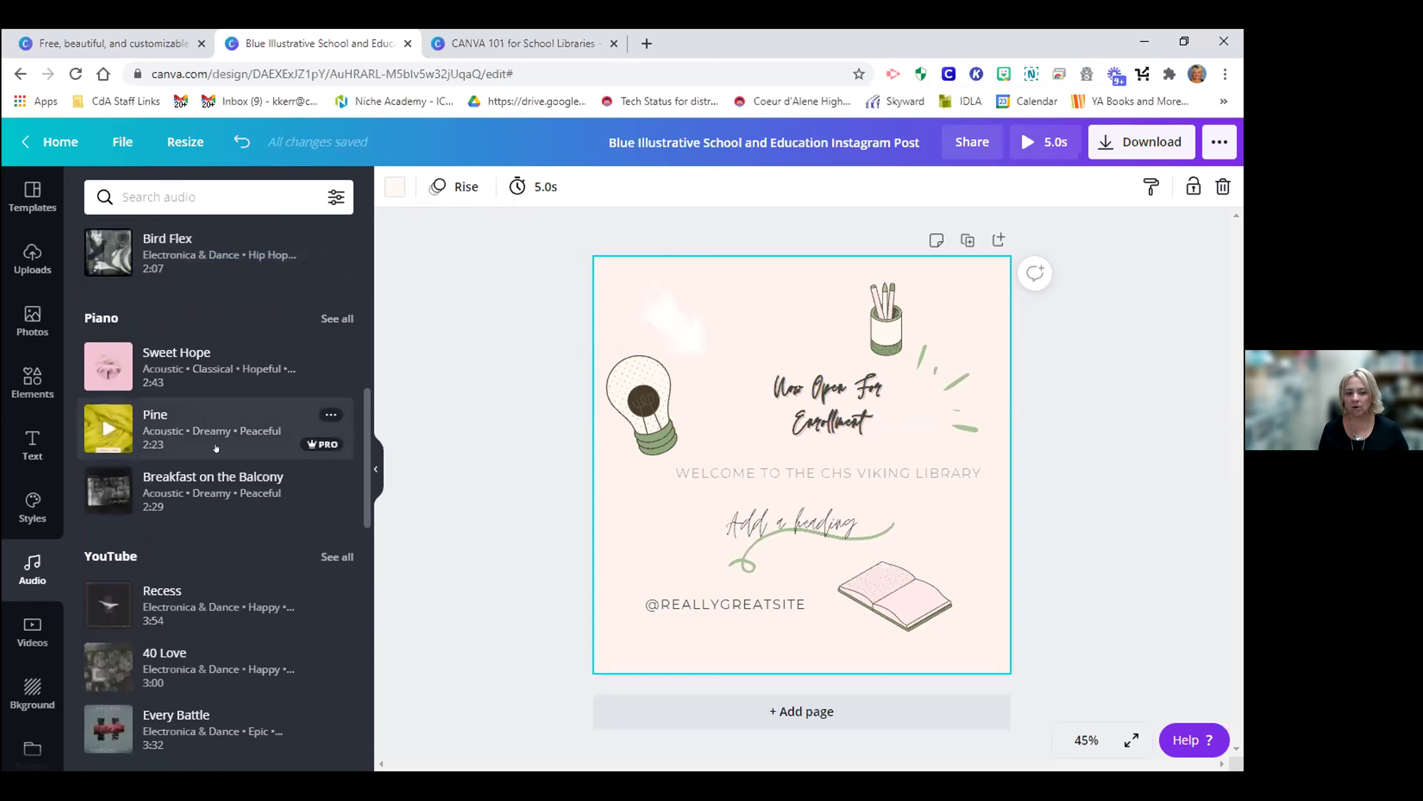
{"action": "scroll", "coordinate": [222, 446], "scroll_direction": "up", "scroll_amount": 2}
{"action": "scroll", "coordinate": [216, 447], "scroll_direction": "down", "scroll_amount": 7}
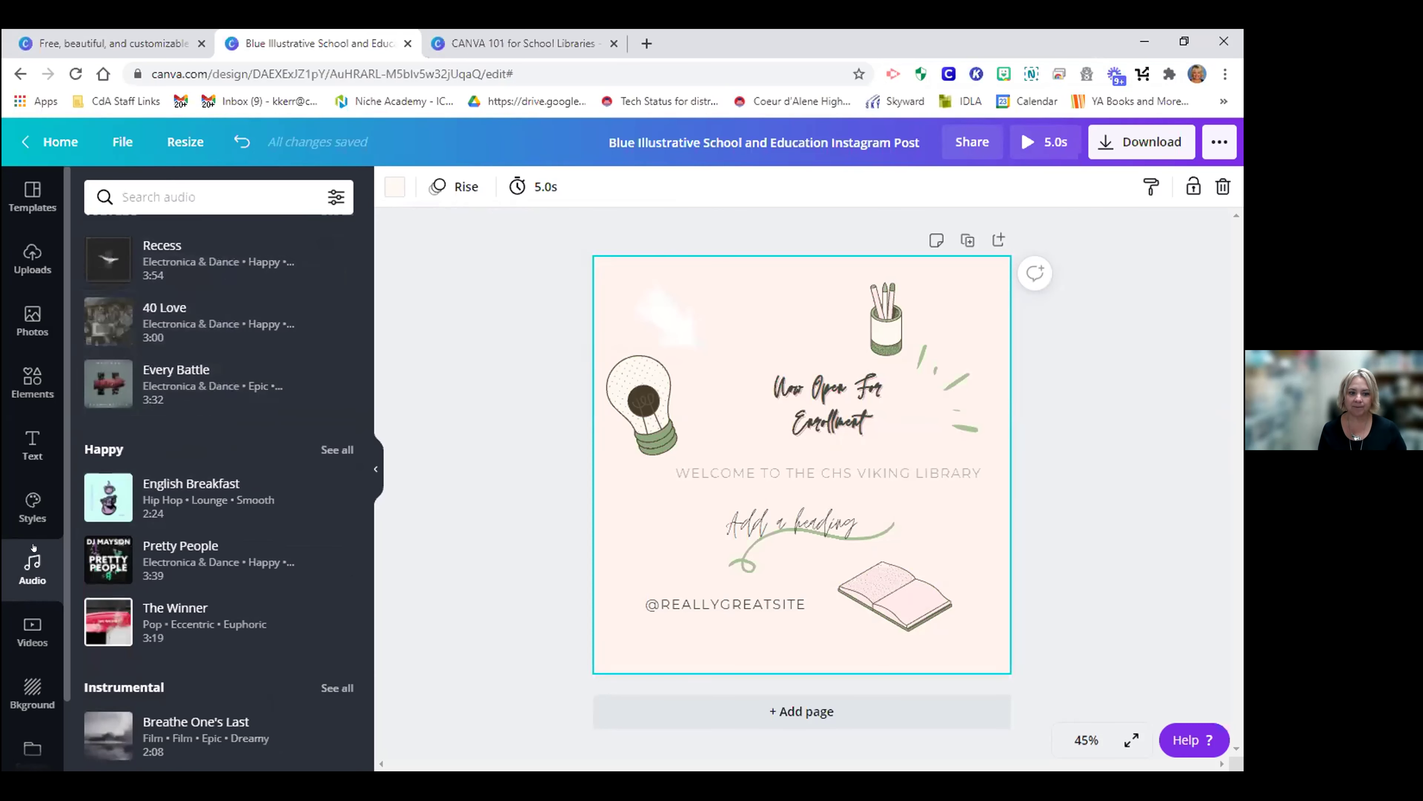
Add the 29-second orange bokeh video from the Backgrounds category and position it over the upper part of the post
{"action": "scroll", "coordinate": [34, 546], "scroll_direction": "down", "scroll_amount": 1}
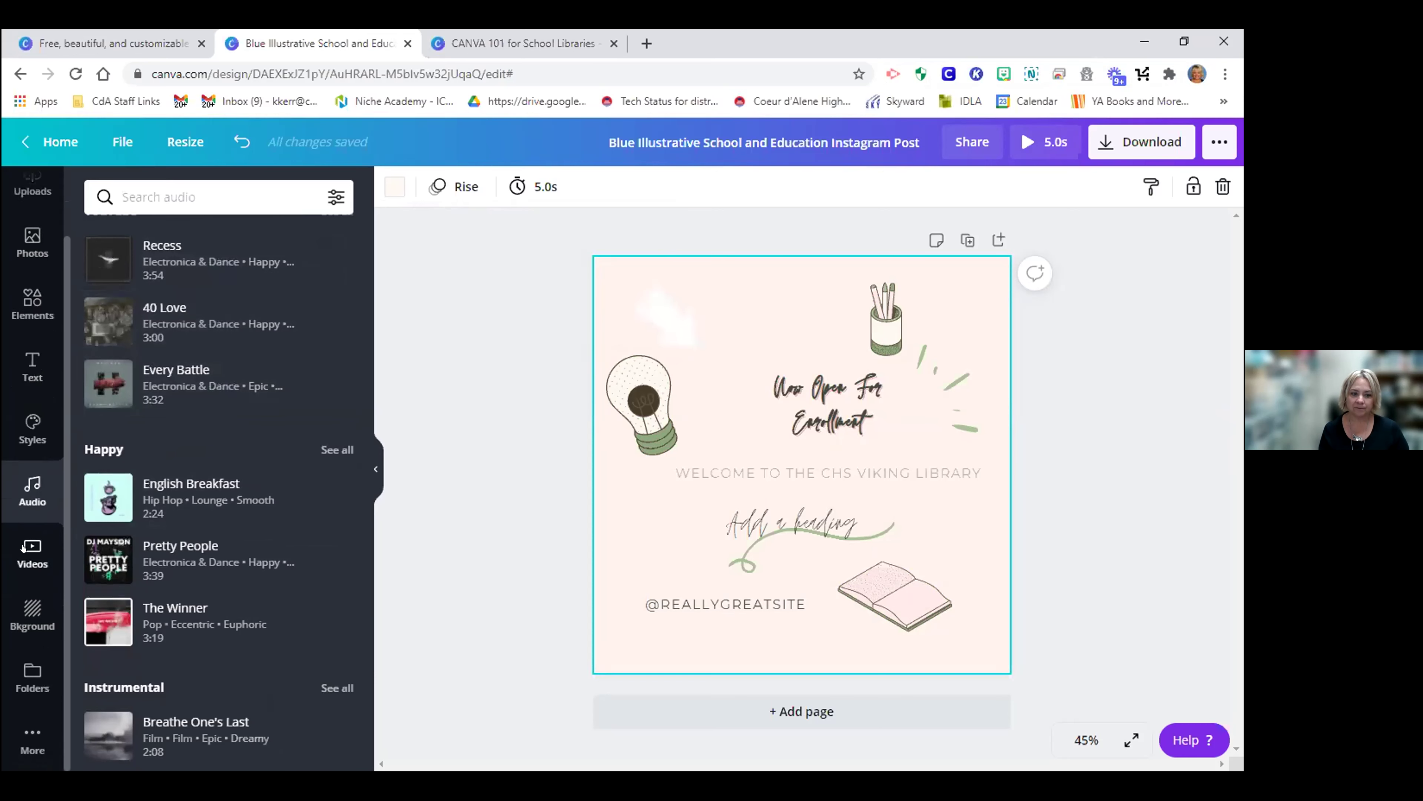
{"action": "left_click", "coordinate": [23, 546]}
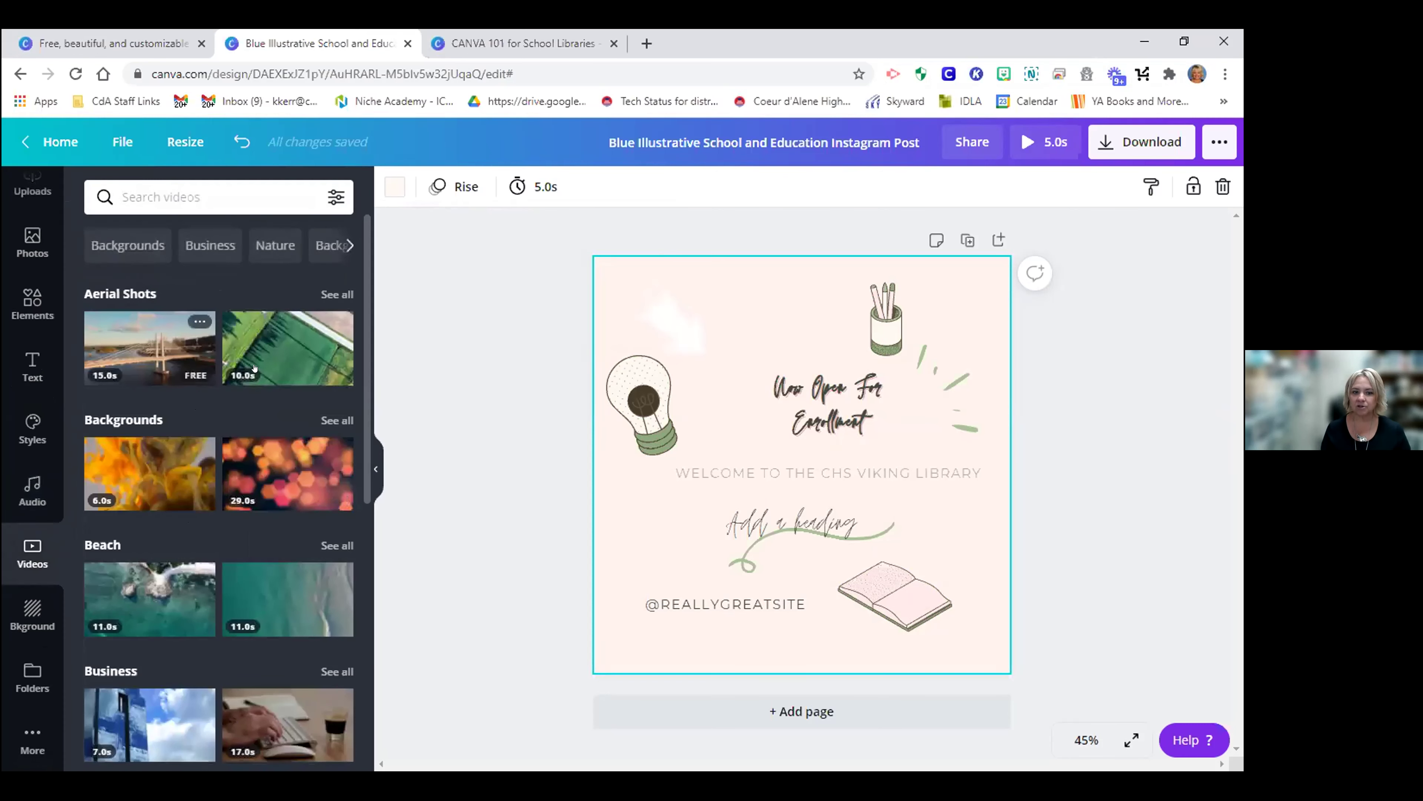
{"action": "left_click", "coordinate": [271, 477]}
{"action": "left_click_drag", "start_coordinate": [628, 365], "coordinate": [552, 182]}
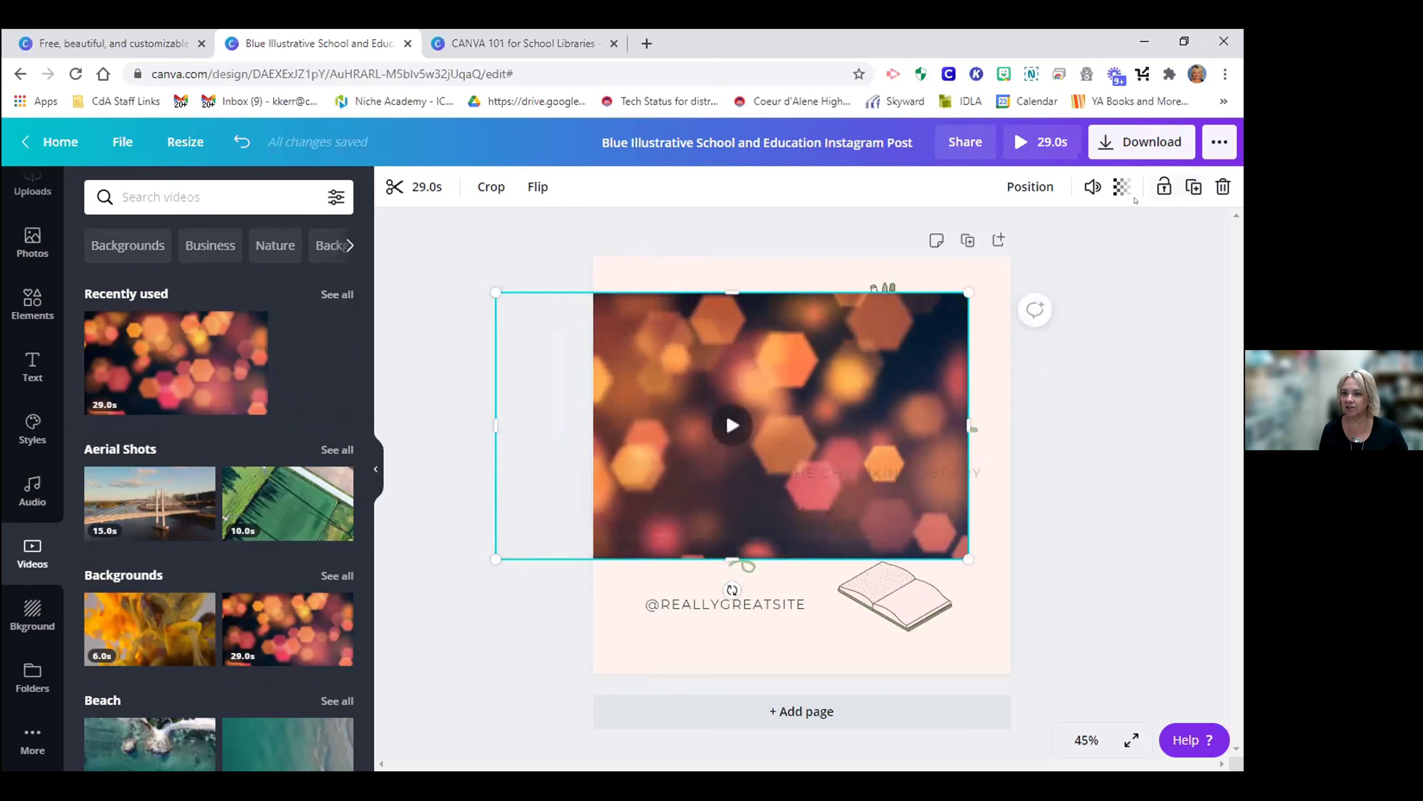
Set the bokeh video's transparency to 30, preview the post's playback, and return to the editor
{"action": "left_click", "coordinate": [1121, 187]}
{"action": "left_click_drag", "start_coordinate": [1056, 241], "coordinate": [985, 252]}
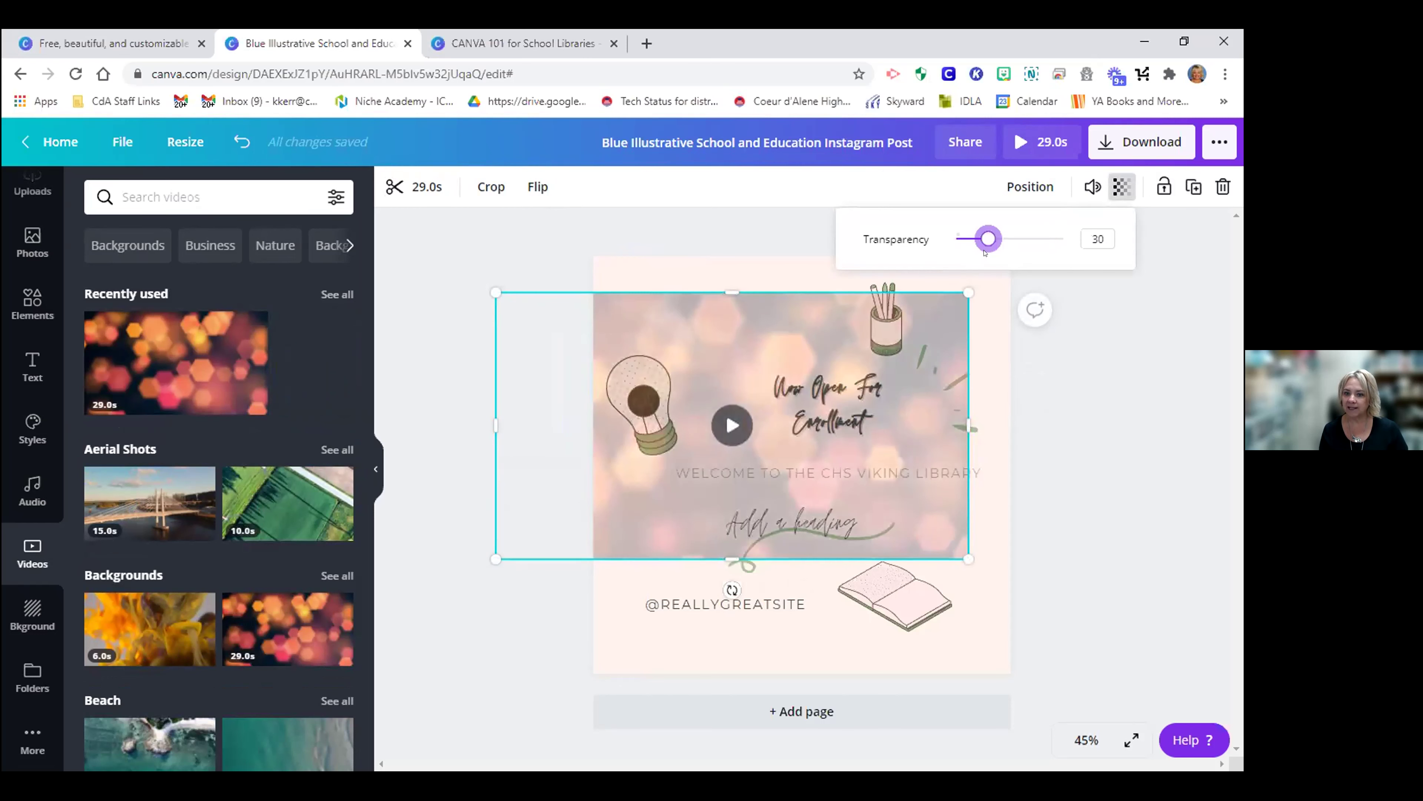
{"action": "left_click", "coordinate": [1056, 379]}
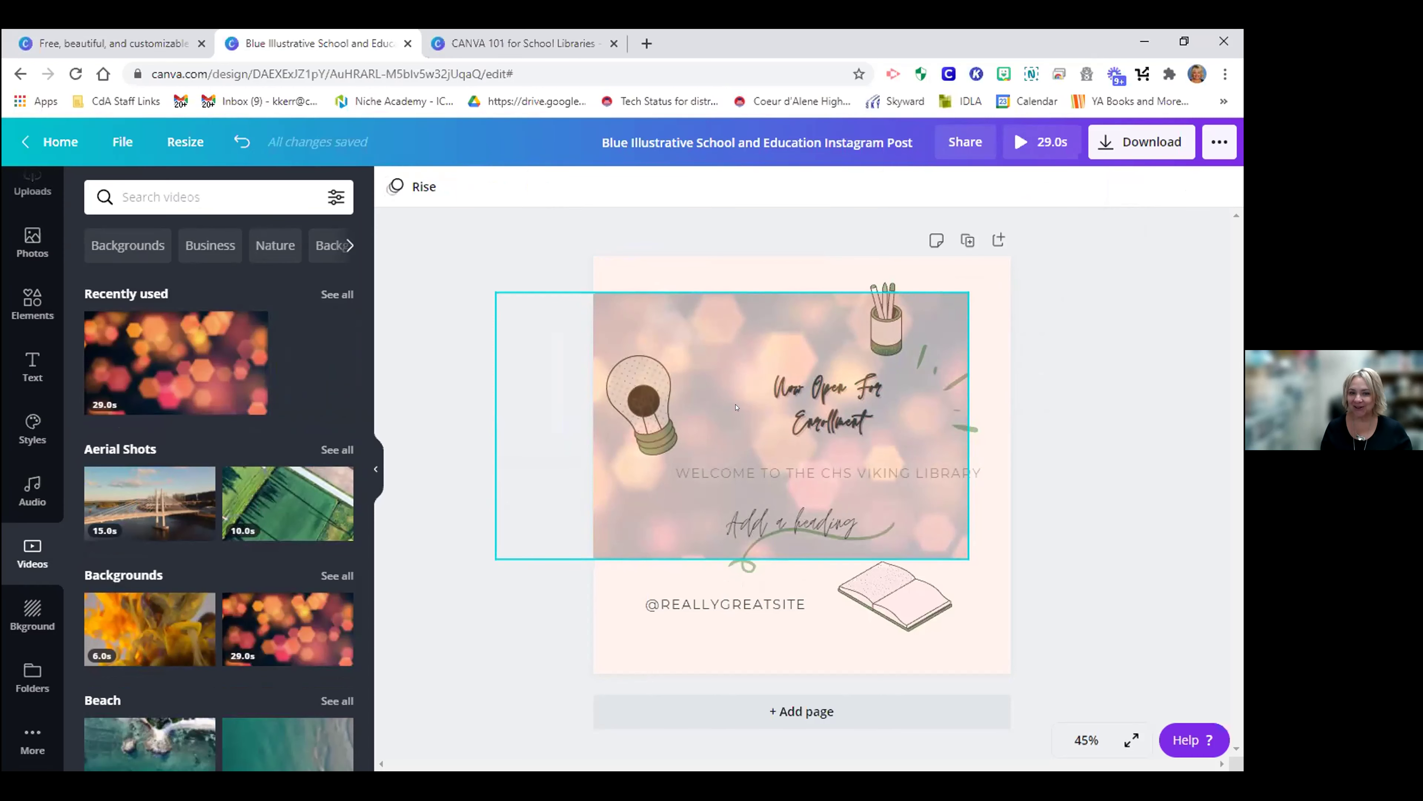
{"action": "left_click", "coordinate": [1039, 144]}
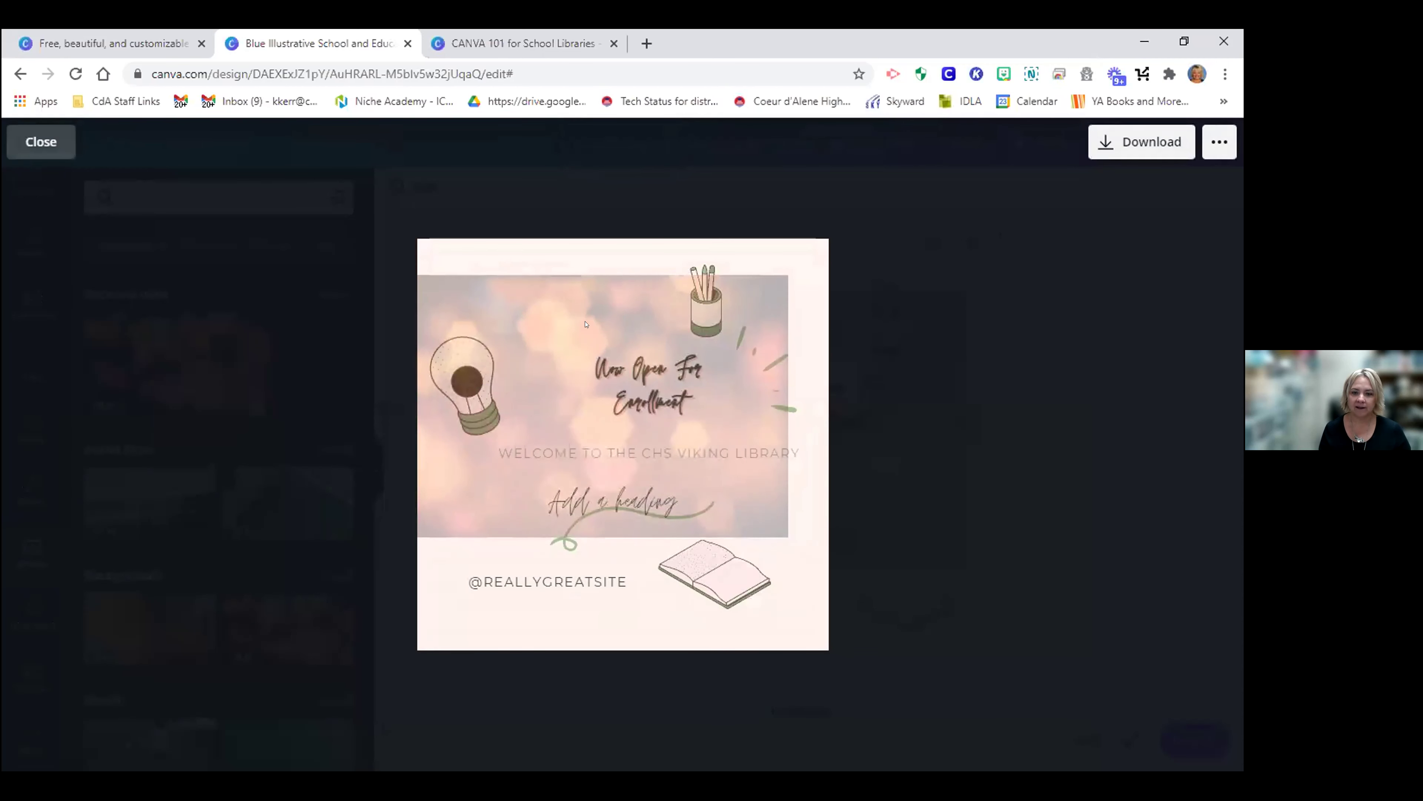
{"action": "left_click", "coordinate": [37, 141]}
Search the backgrounds for "clover" and fill the post's background with the second dark green palette color
{"action": "left_click", "coordinate": [48, 605]}
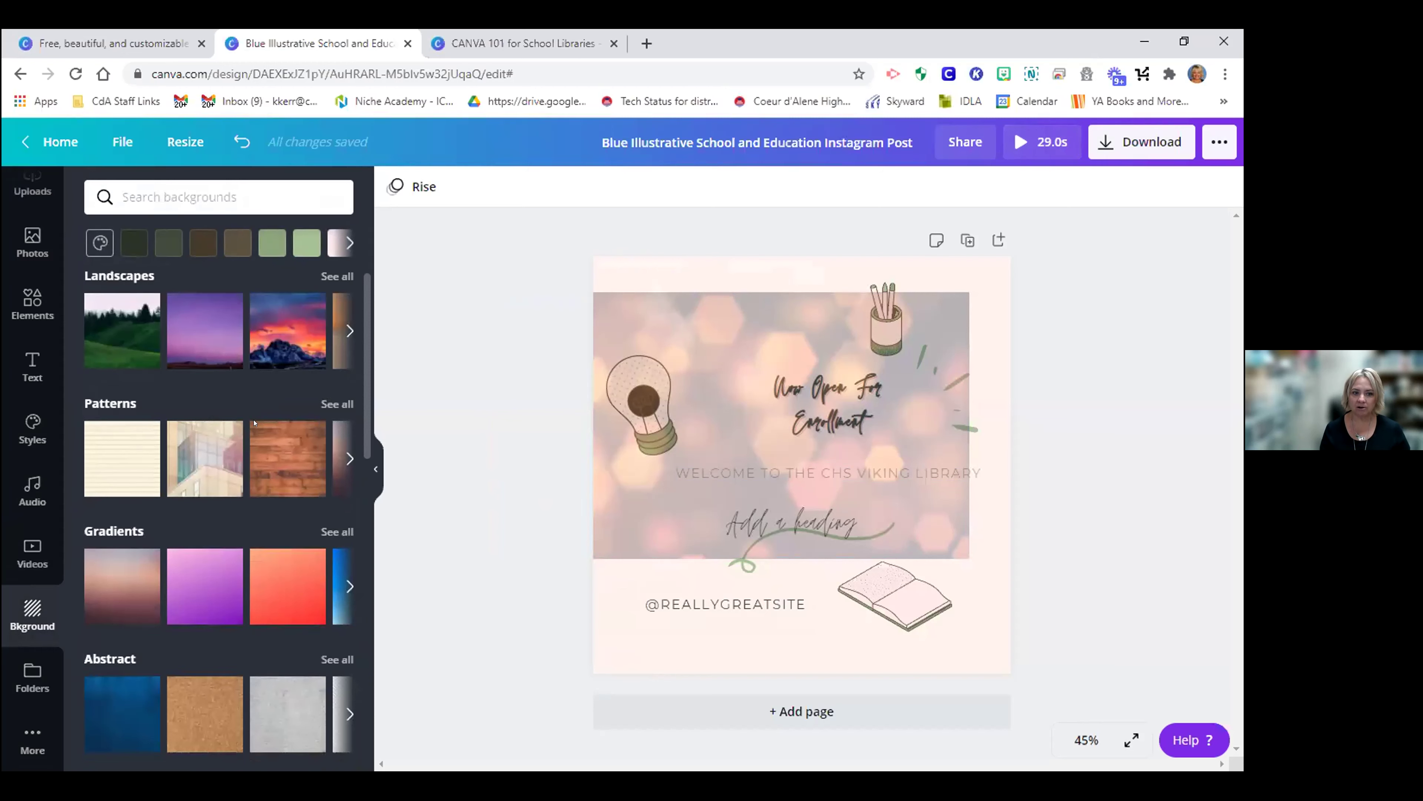
{"action": "scroll", "coordinate": [254, 420], "scroll_direction": "down", "scroll_amount": 5}
{"action": "left_click", "coordinate": [174, 197]}
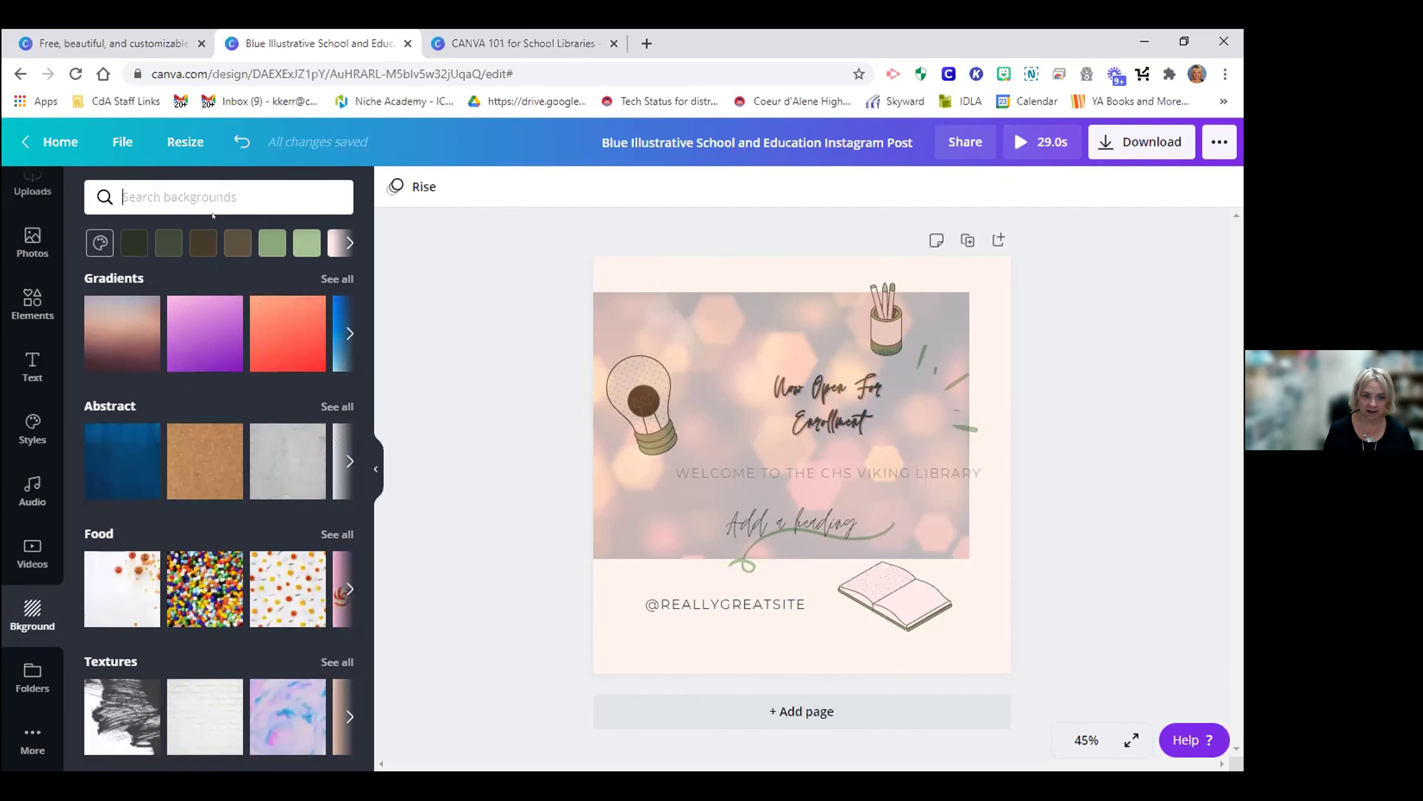
{"action": "type", "text": "clover"}
{"action": "key", "text": "Return"}
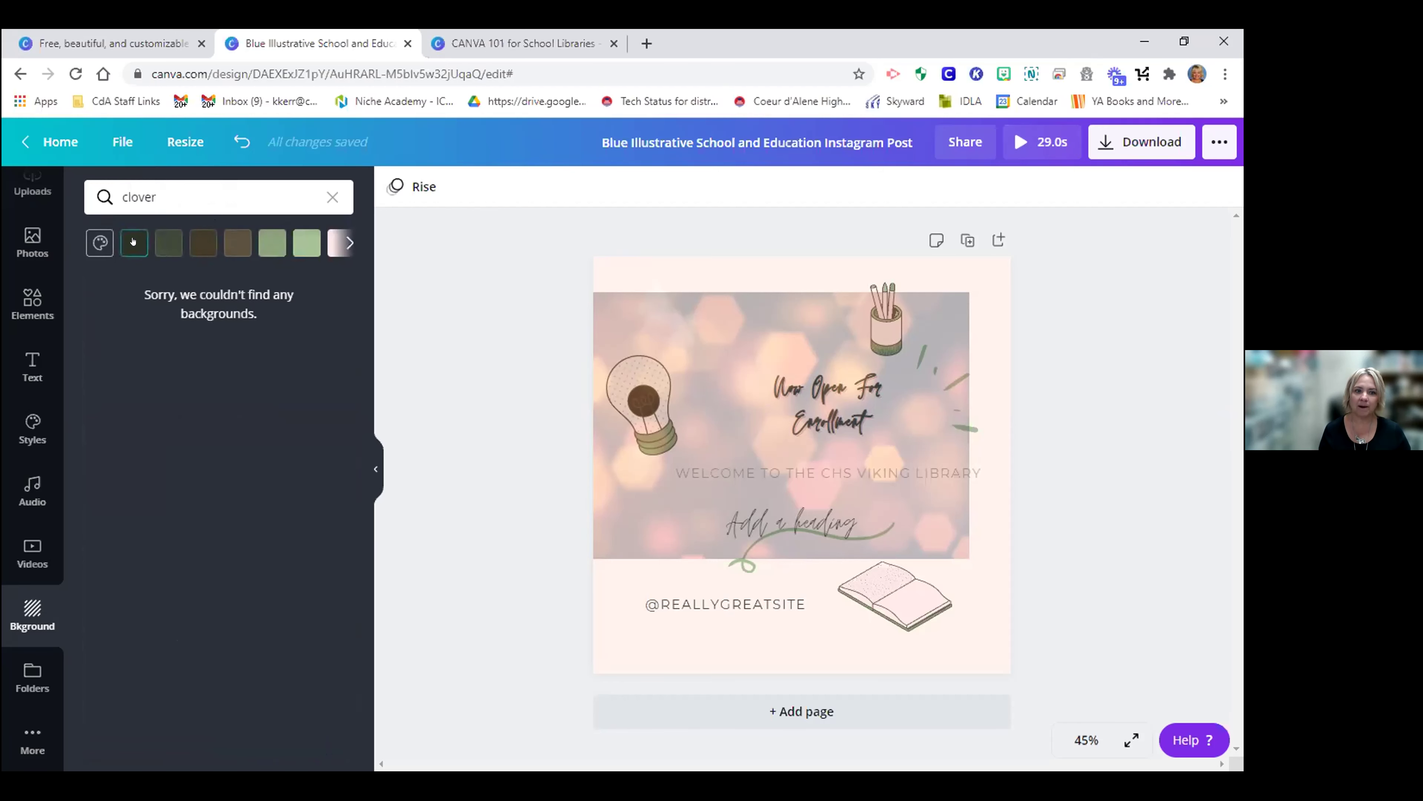
{"action": "left_click", "coordinate": [160, 240]}
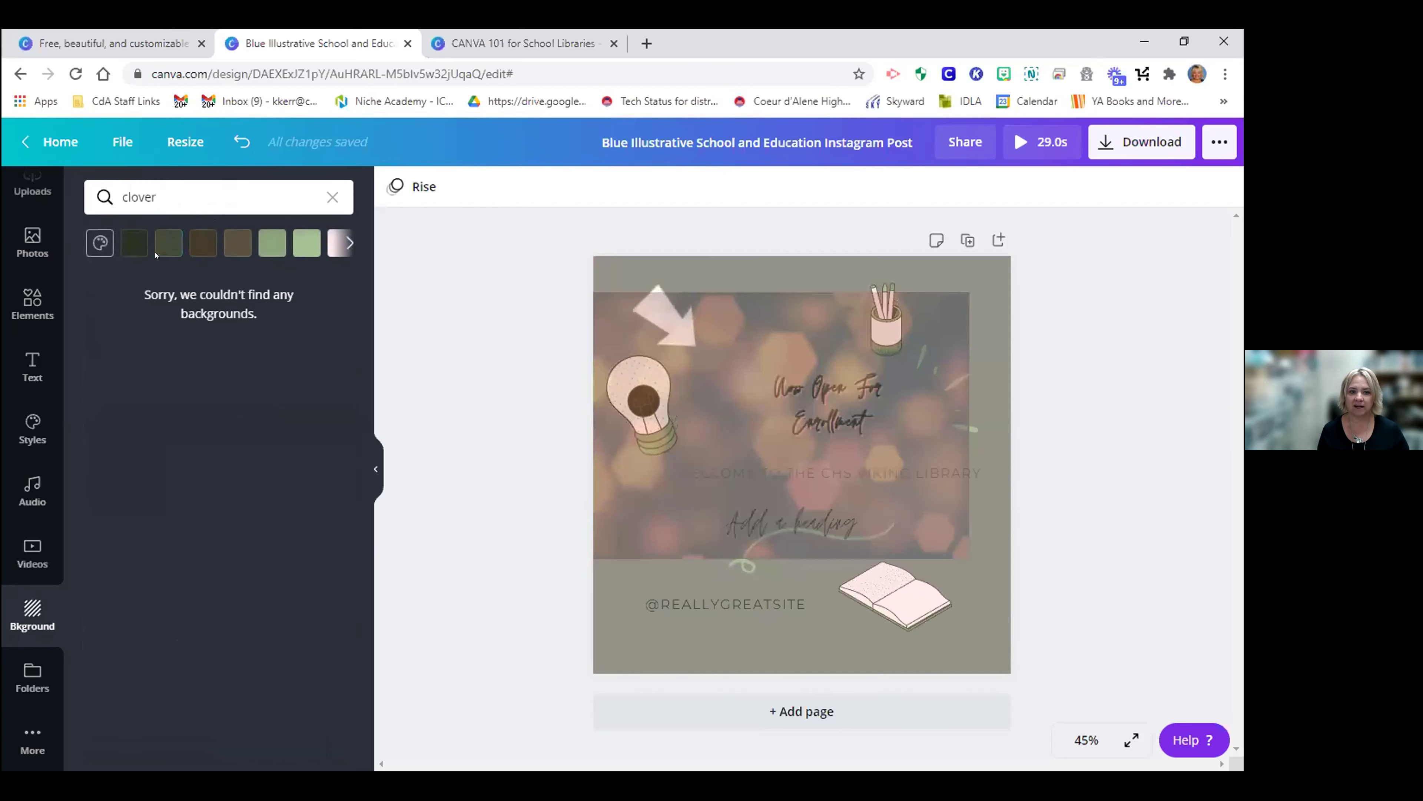
Search the backgrounds for "hearts" and apply the free image of pink, red and white candy hearts
{"action": "left_click", "coordinate": [160, 190]}
{"action": "left_click_drag", "start_coordinate": [158, 196], "coordinate": [119, 196]}
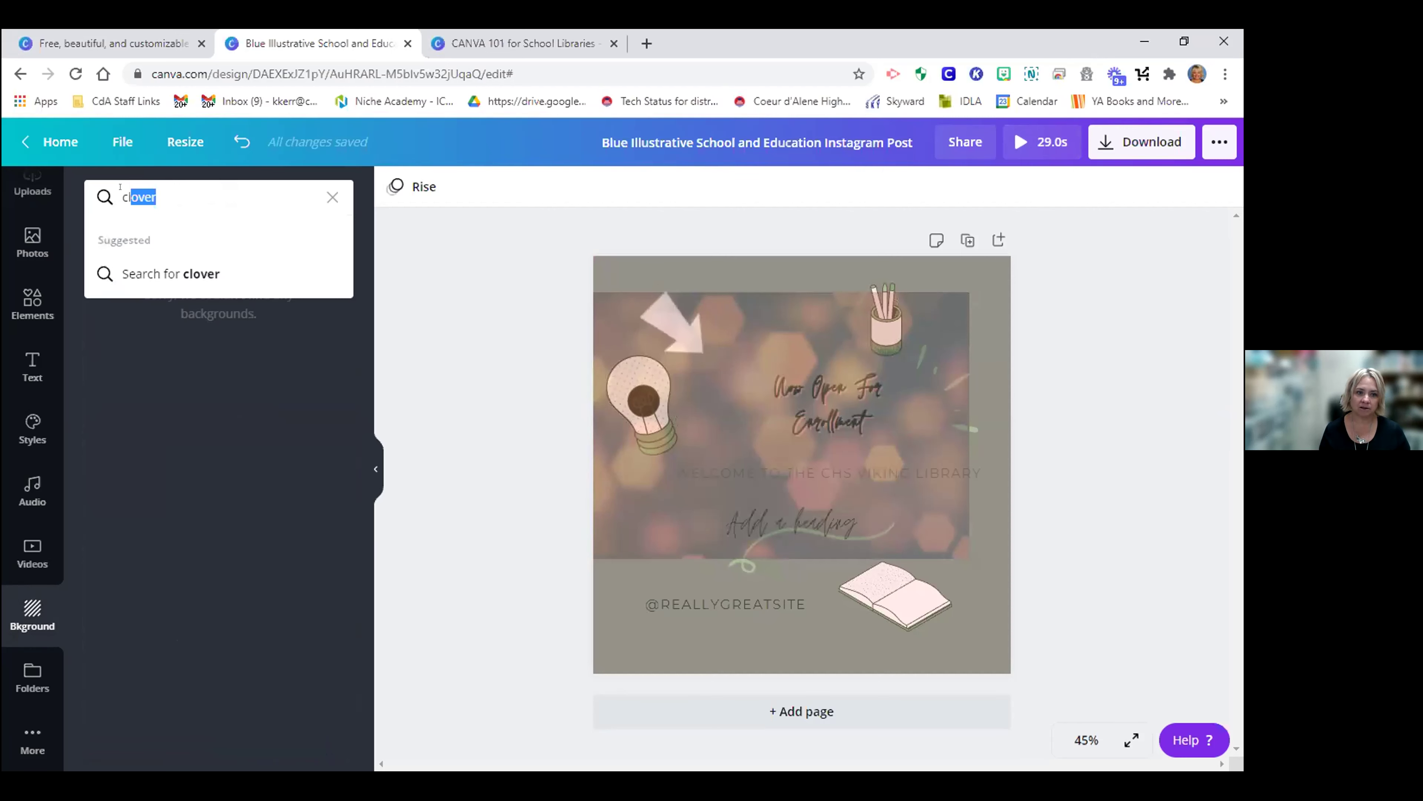
{"action": "type", "text": "hearts"}
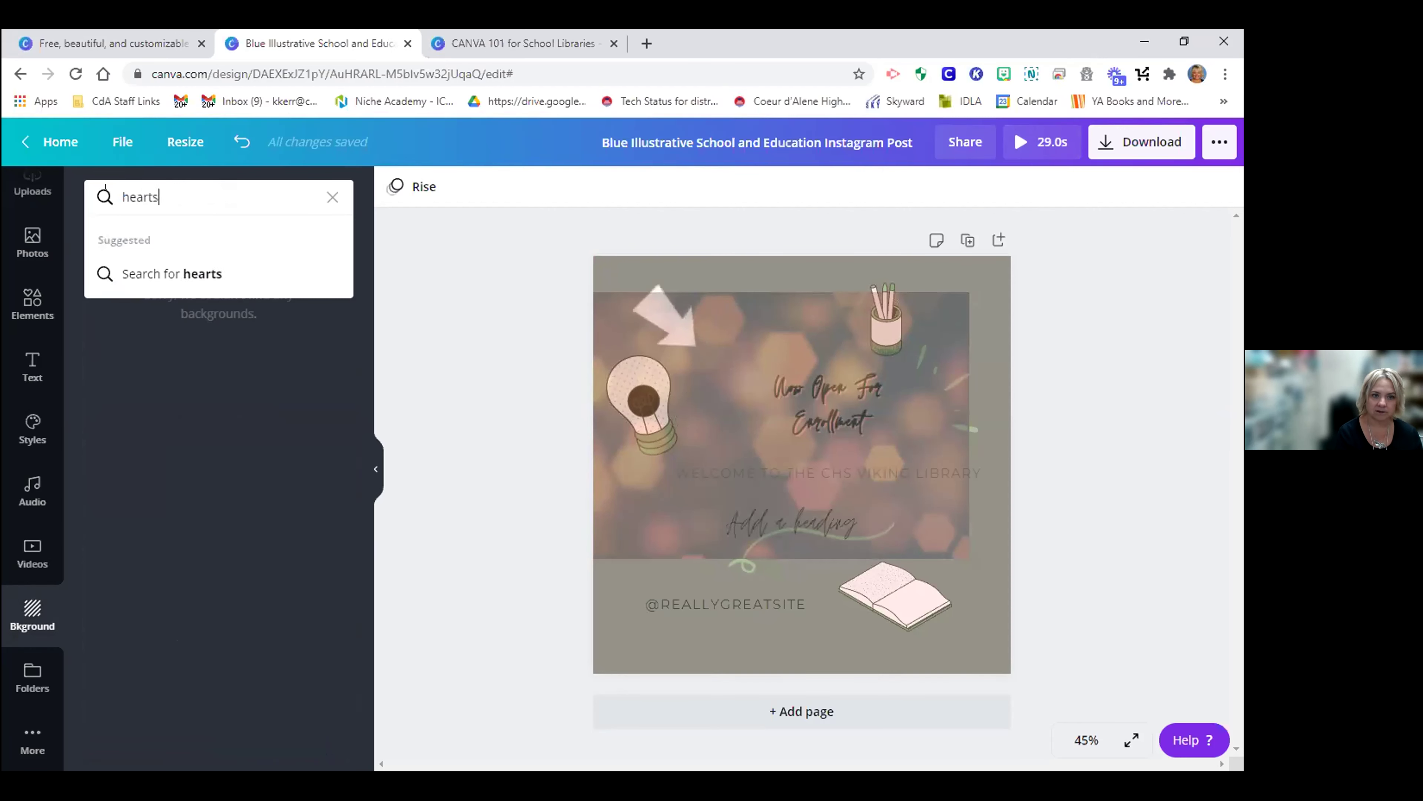
{"action": "key", "text": "Return"}
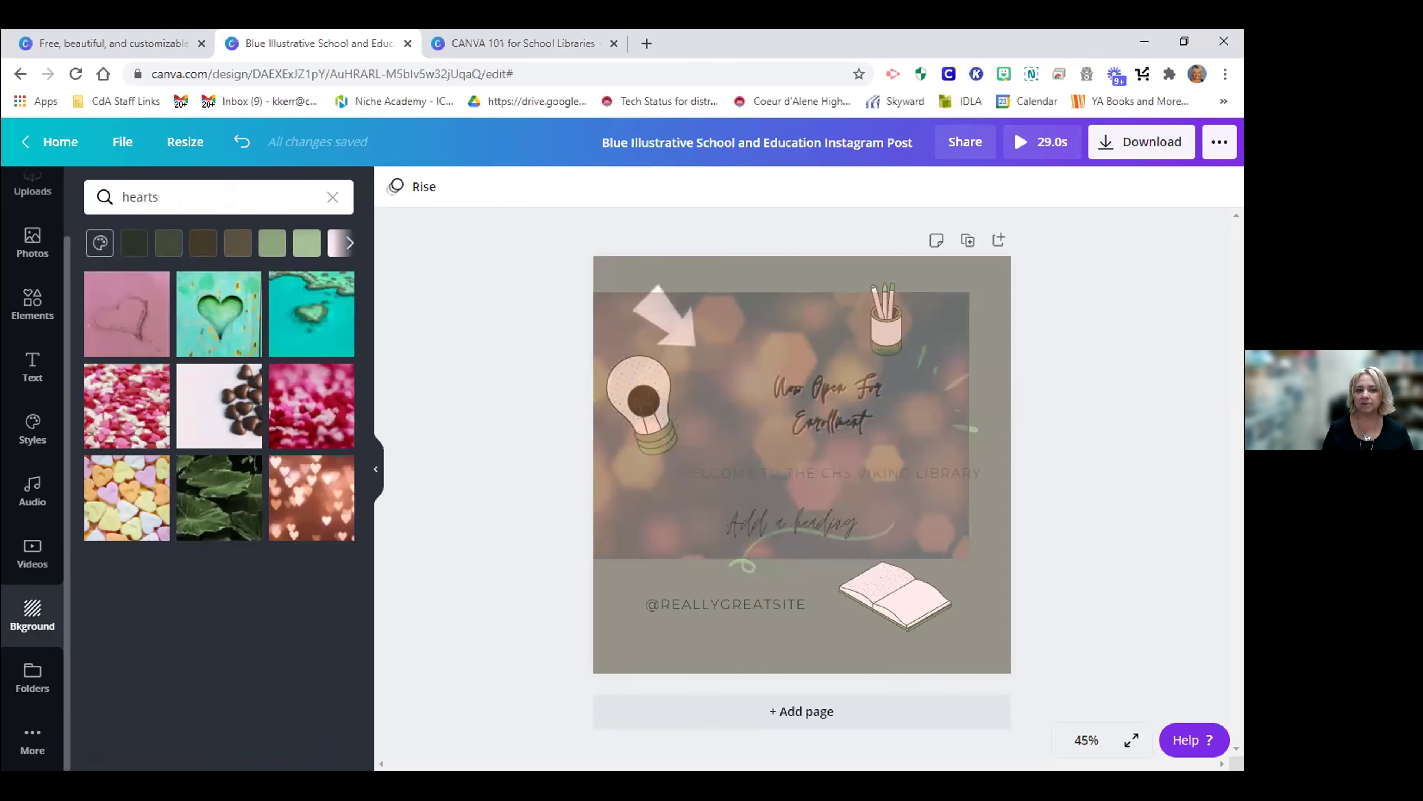
{"action": "left_click", "coordinate": [127, 406]}
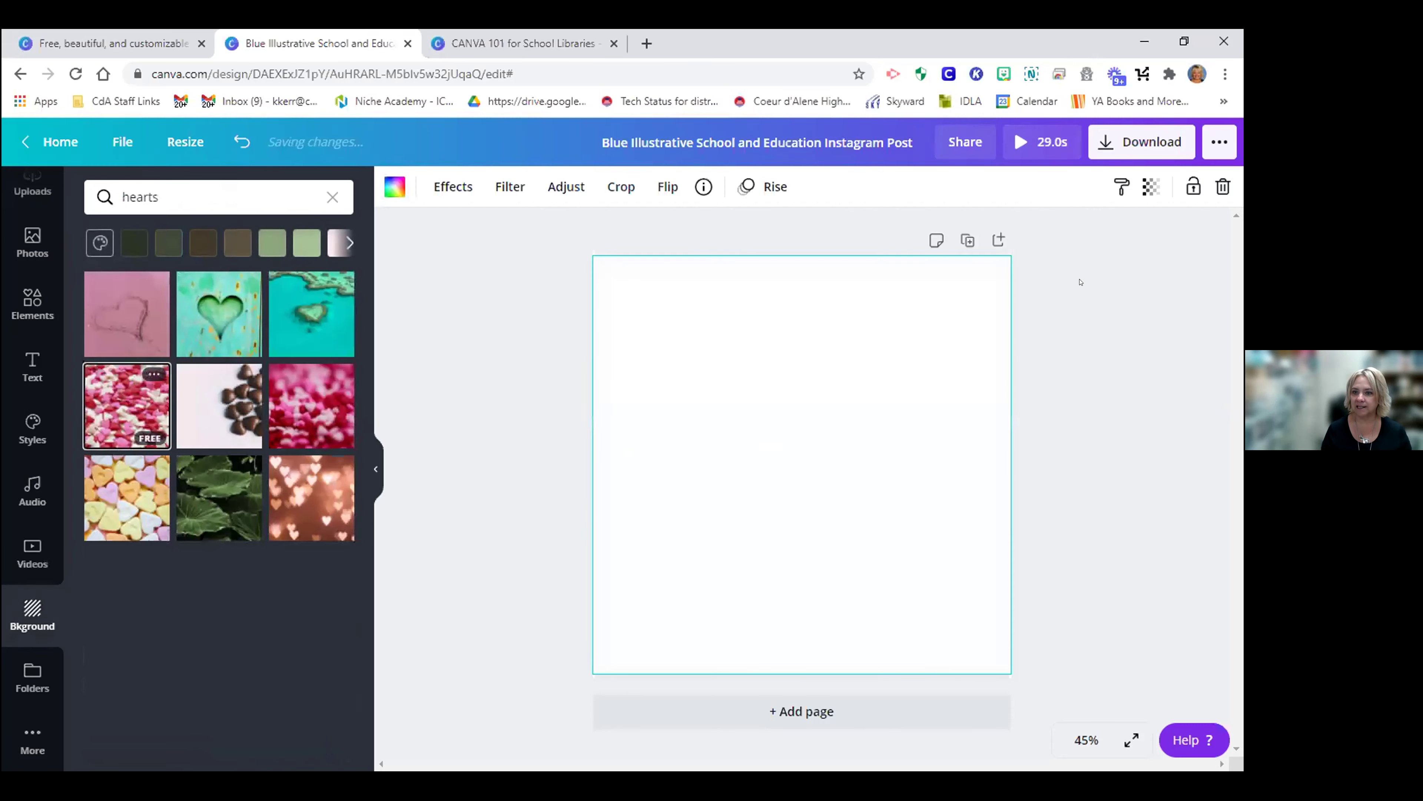
Set the hearts background's transparency to 49 and deselect it
{"action": "left_click", "coordinate": [1150, 187]}
{"action": "left_click_drag", "start_coordinate": [1091, 238], "coordinate": [1038, 238]}
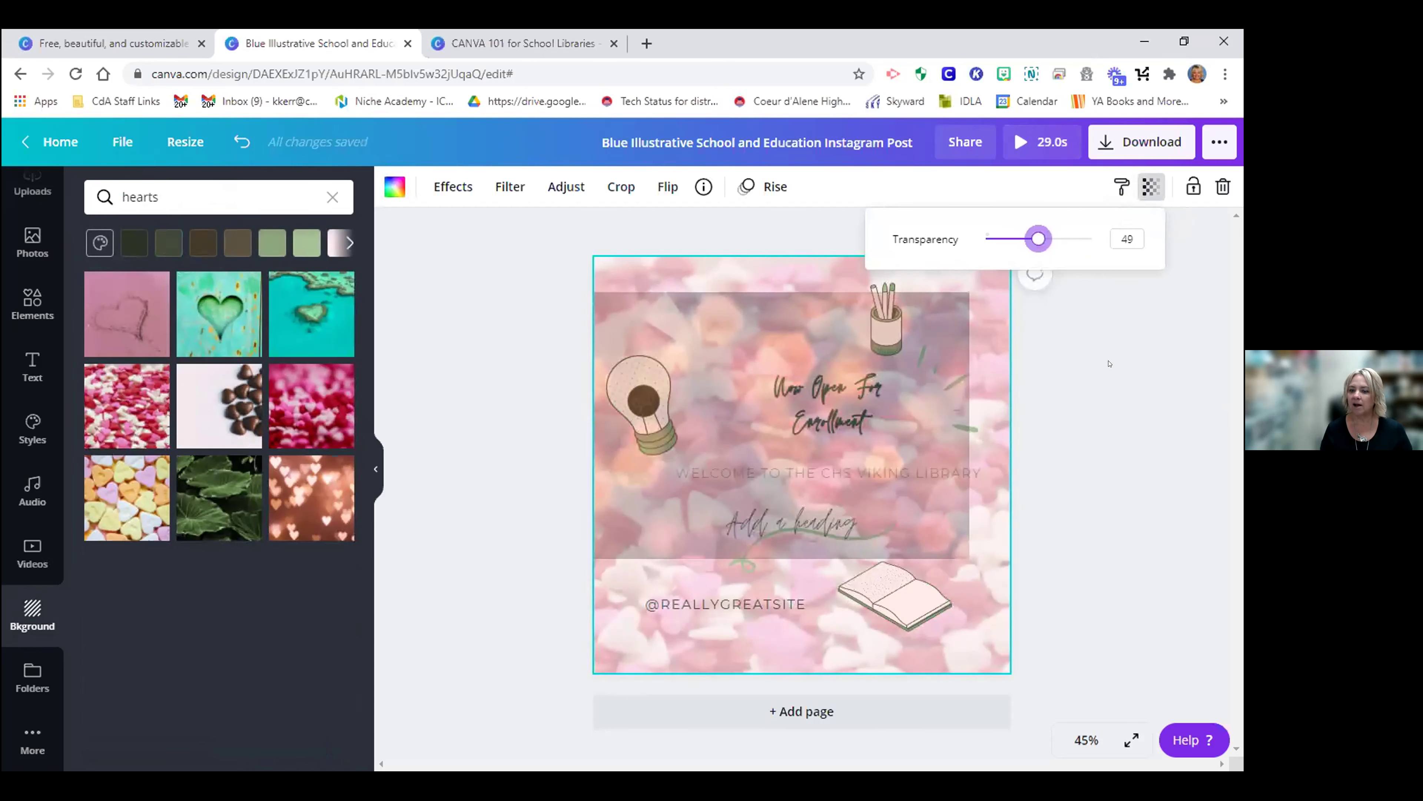
{"action": "left_click", "coordinate": [487, 408]}
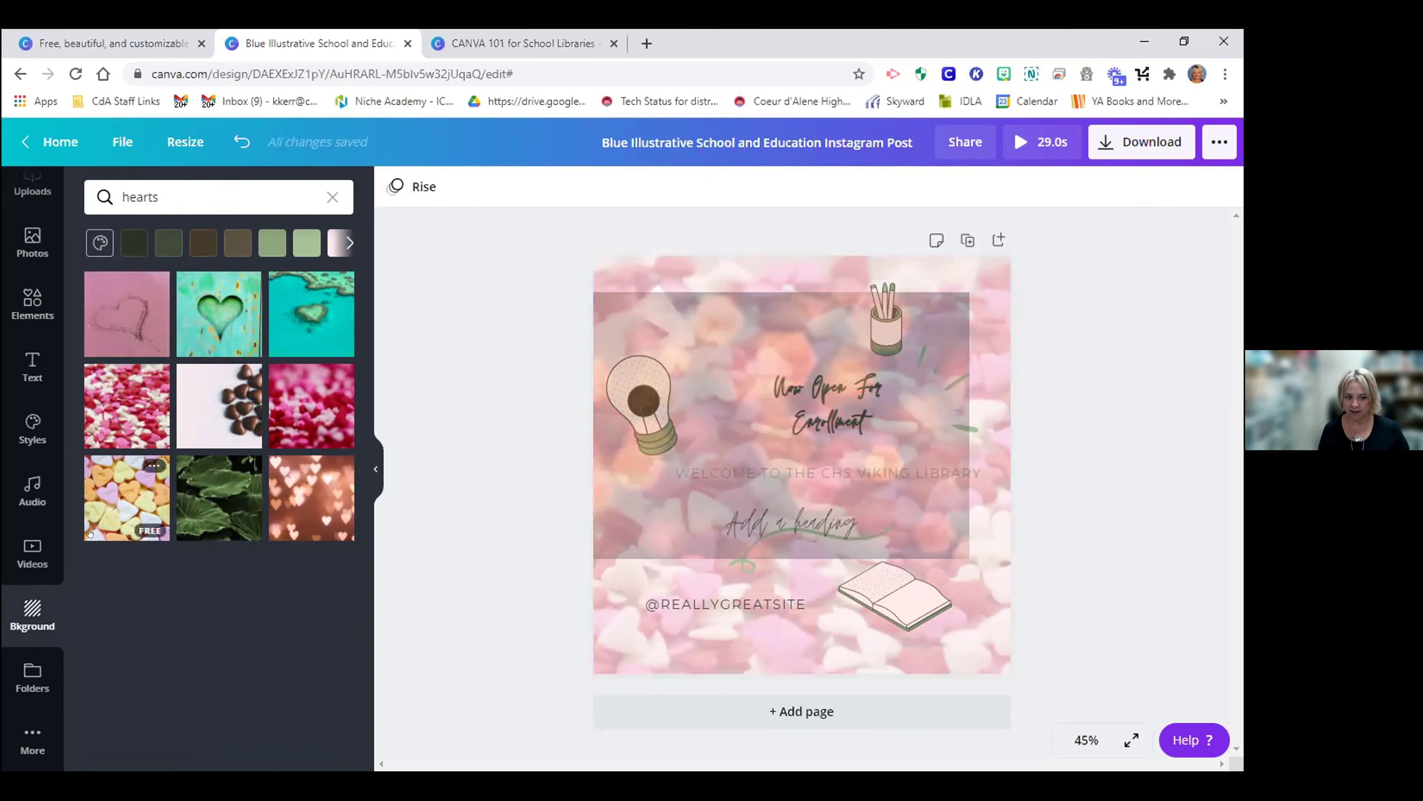
Look through the design folders and the additional apps and integrations available for the post
{"action": "left_click", "coordinate": [32, 676]}
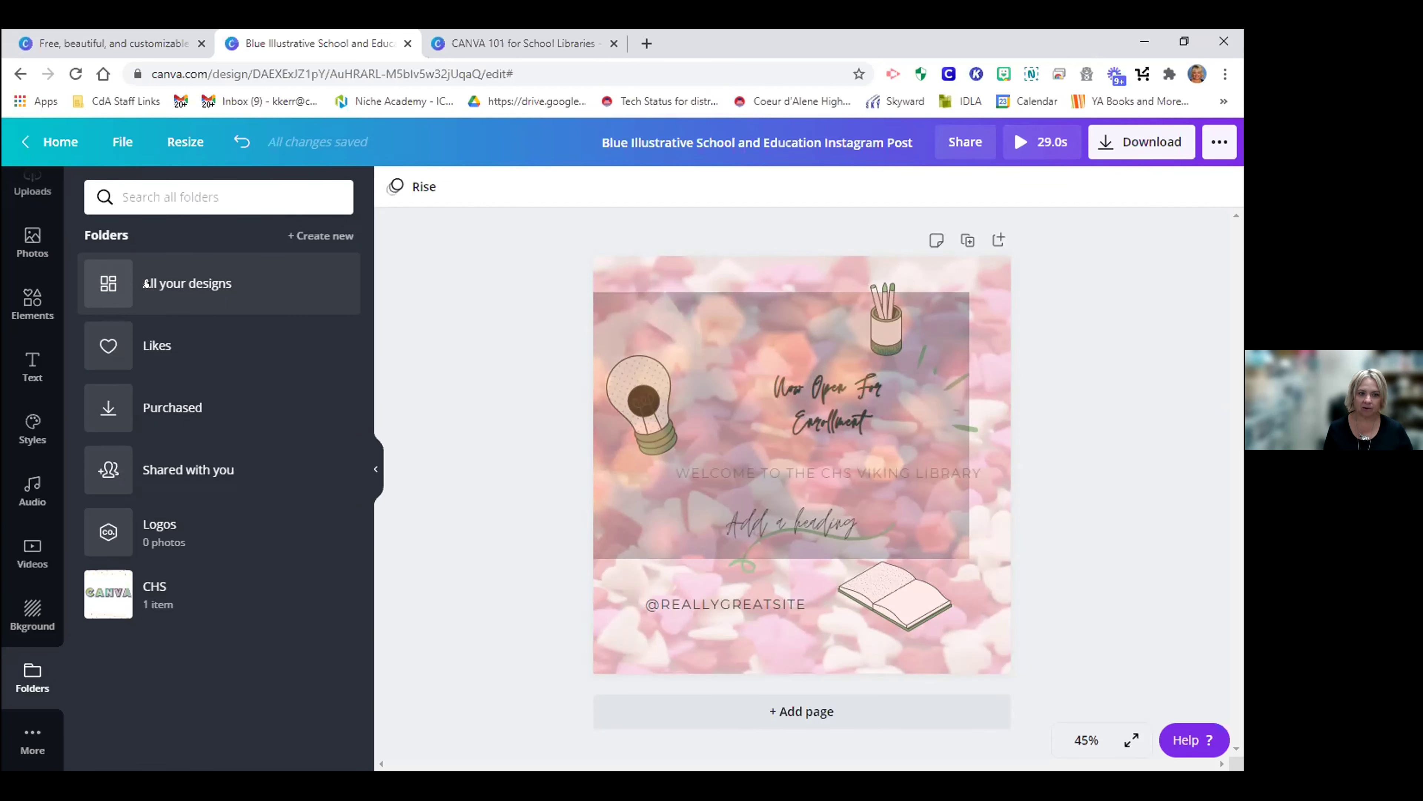
{"action": "left_click", "coordinate": [32, 739]}
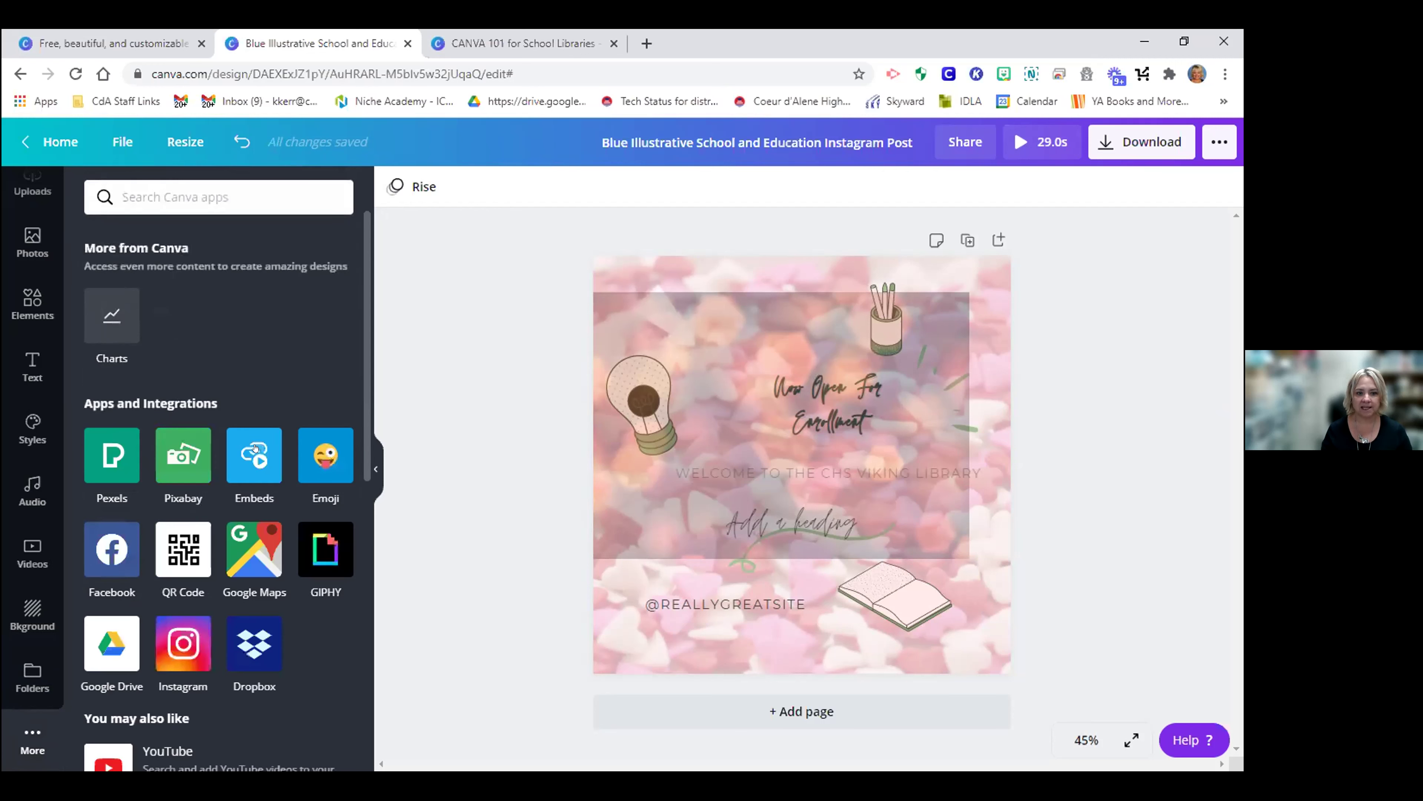
{"action": "scroll", "coordinate": [161, 535], "scroll_direction": "down", "scroll_amount": 2}
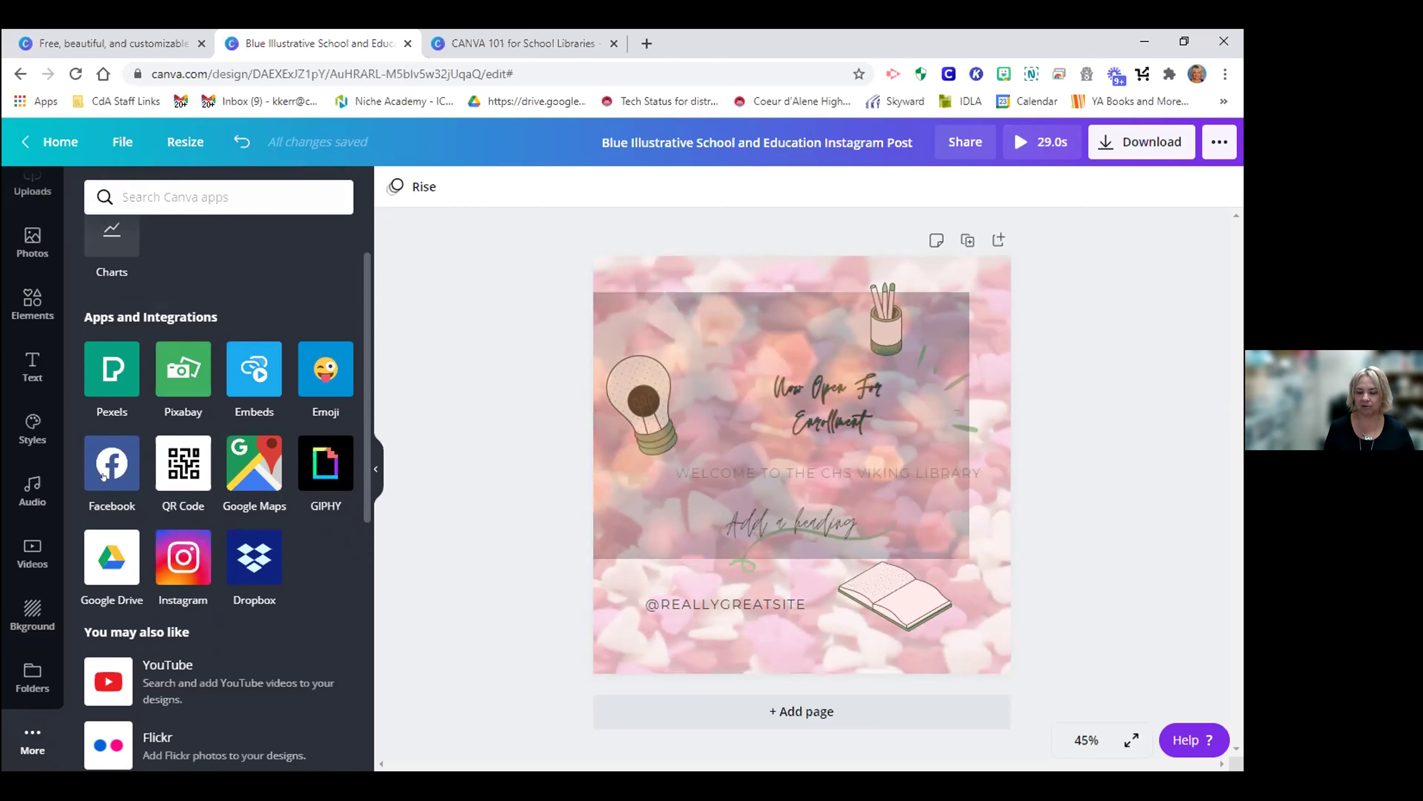
{"action": "scroll", "coordinate": [34, 478], "scroll_direction": "up", "scroll_amount": 2}
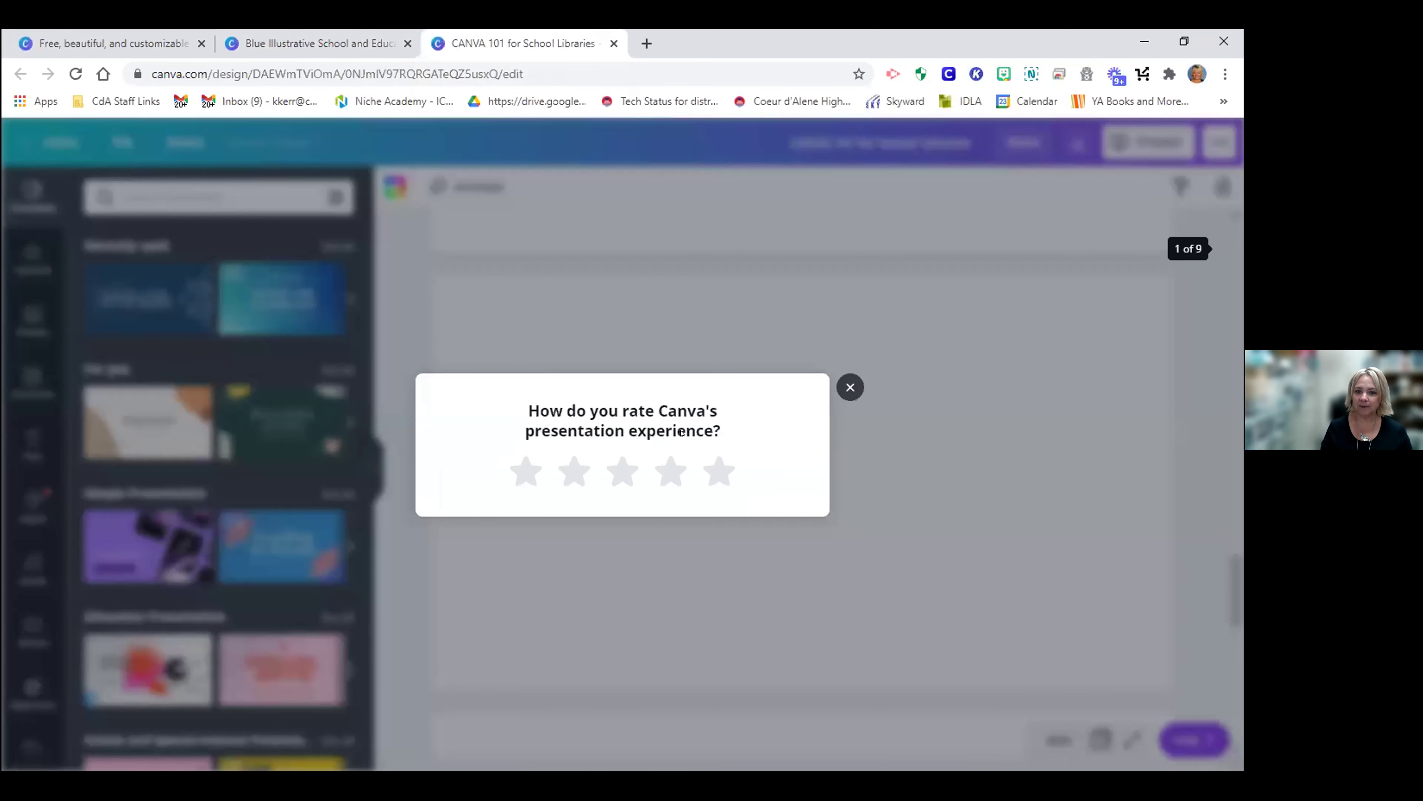
Dismiss the rating request, present CANVA 101 for School Libraries from page 7, advance to the "Make it your own" slide, and exit full screen
{"action": "left_click", "coordinate": [850, 387]}
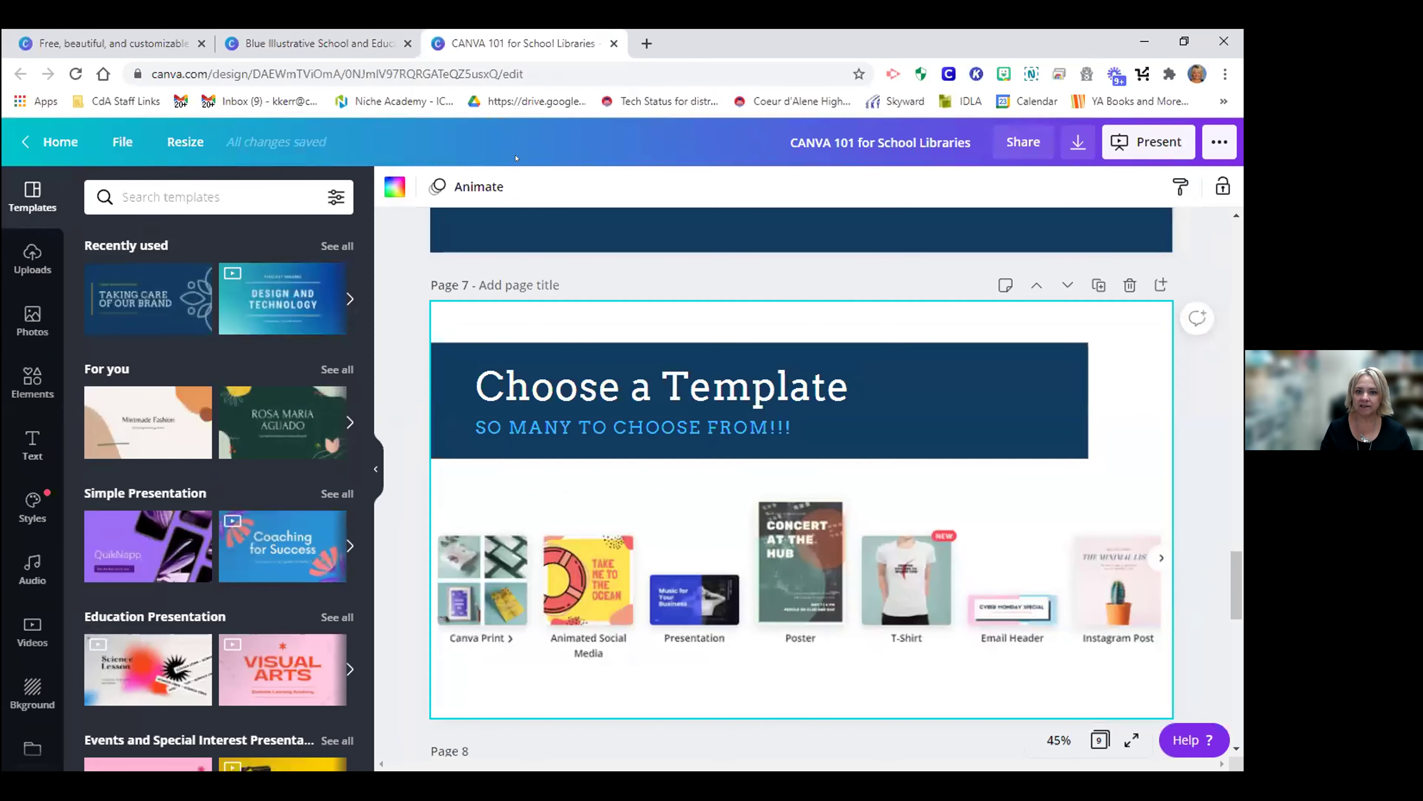
{"action": "left_click", "coordinate": [1141, 144]}
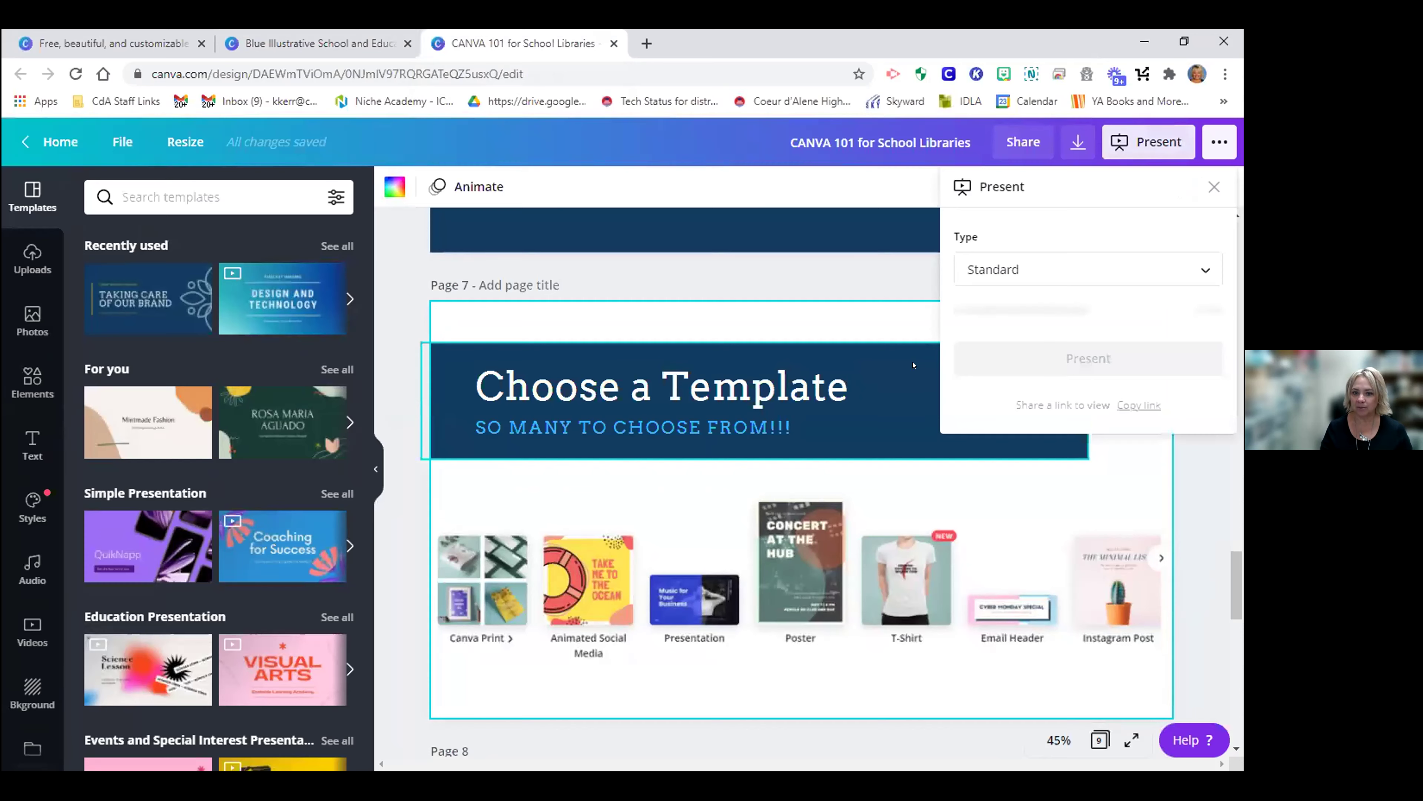
{"action": "left_click", "coordinate": [1027, 353]}
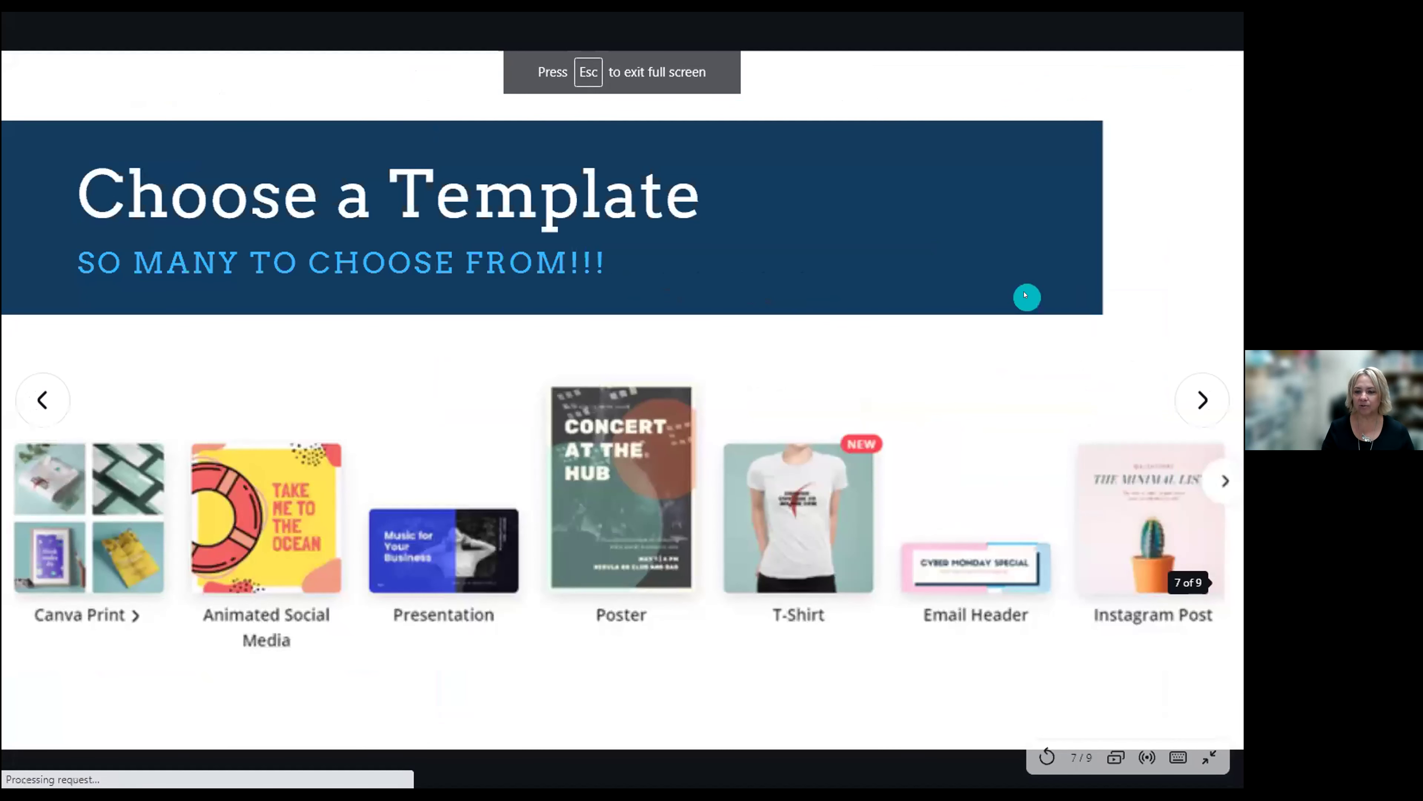
{"action": "left_click", "coordinate": [1194, 405]}
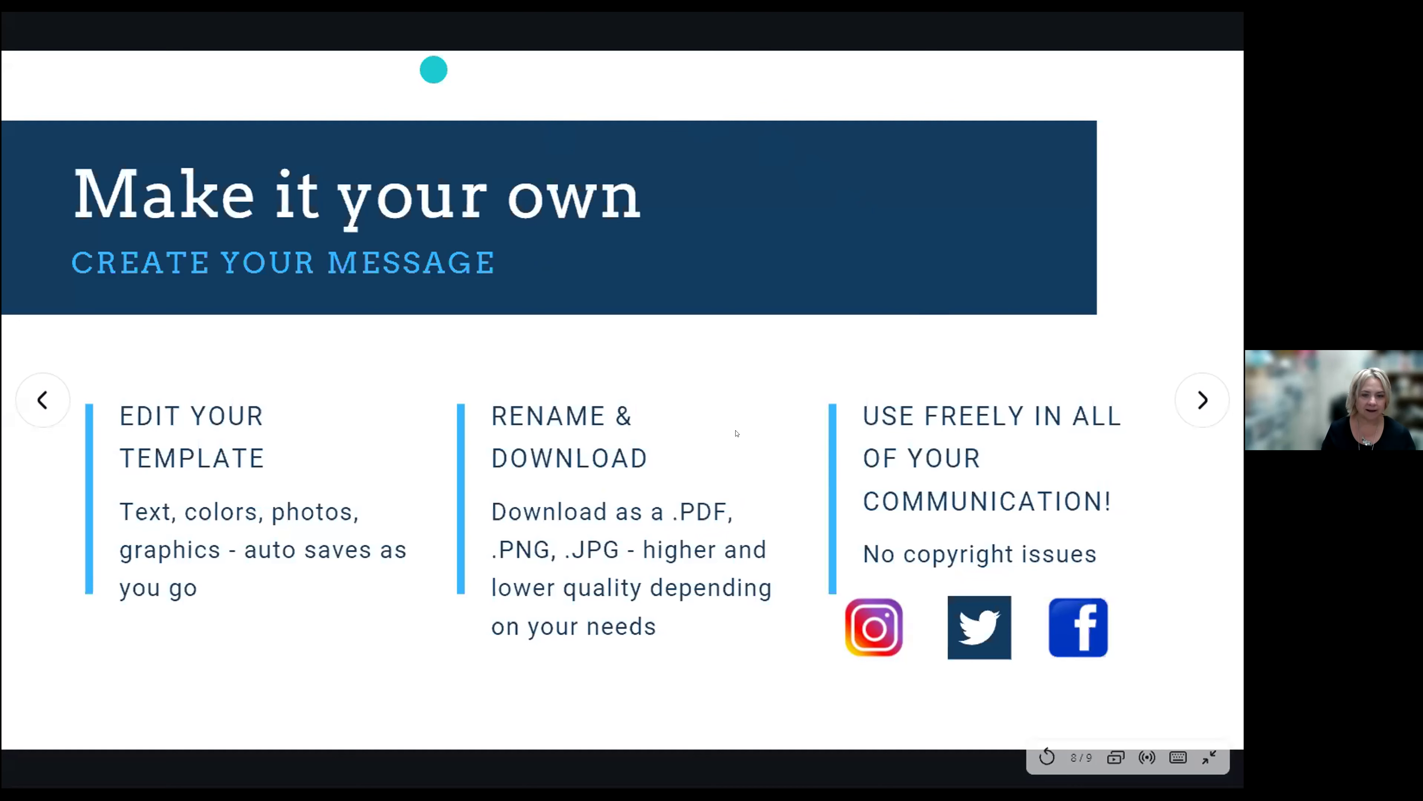
{"action": "key", "text": "Escape"}
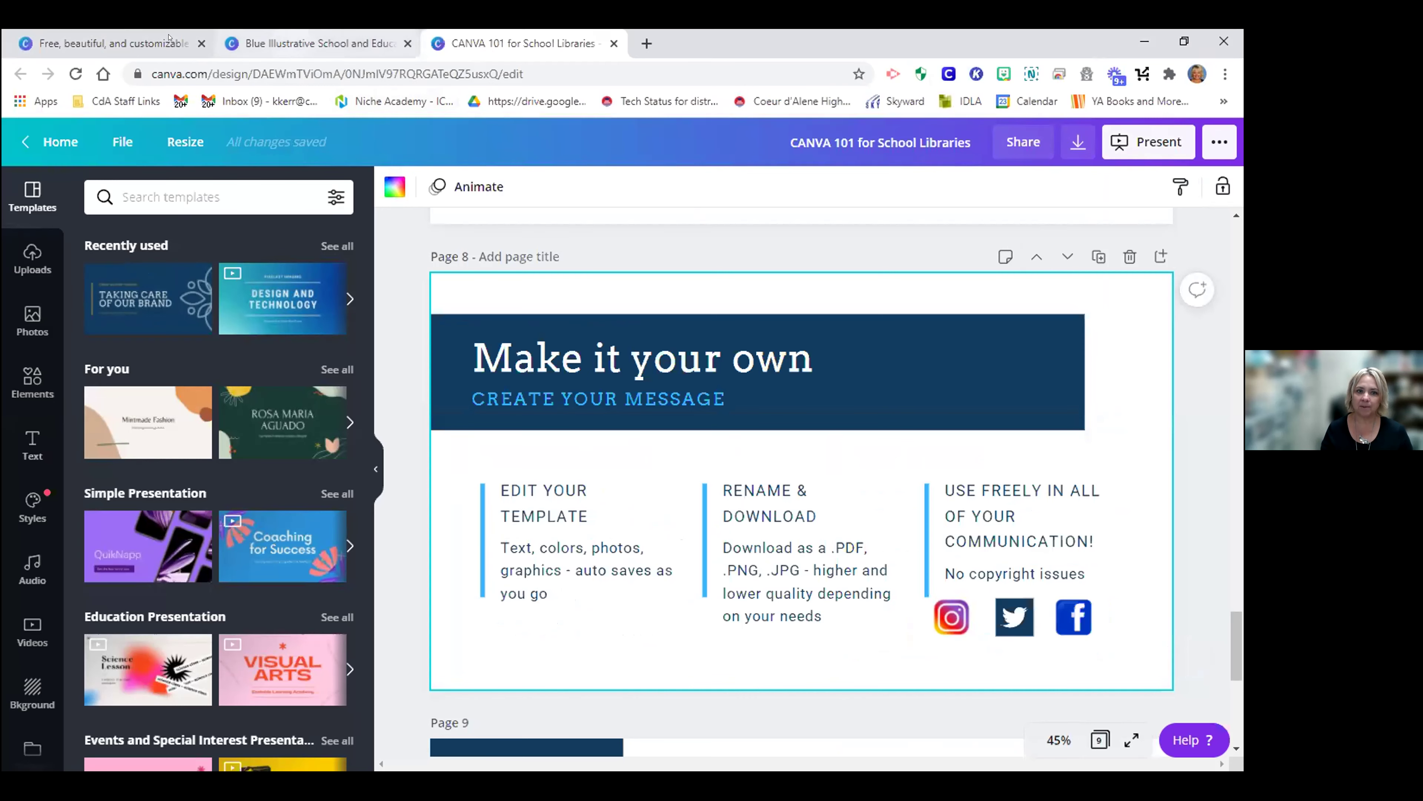
Return to the Instagram post, review the available download file types, and close the download options without downloading
{"action": "left_click", "coordinate": [317, 43]}
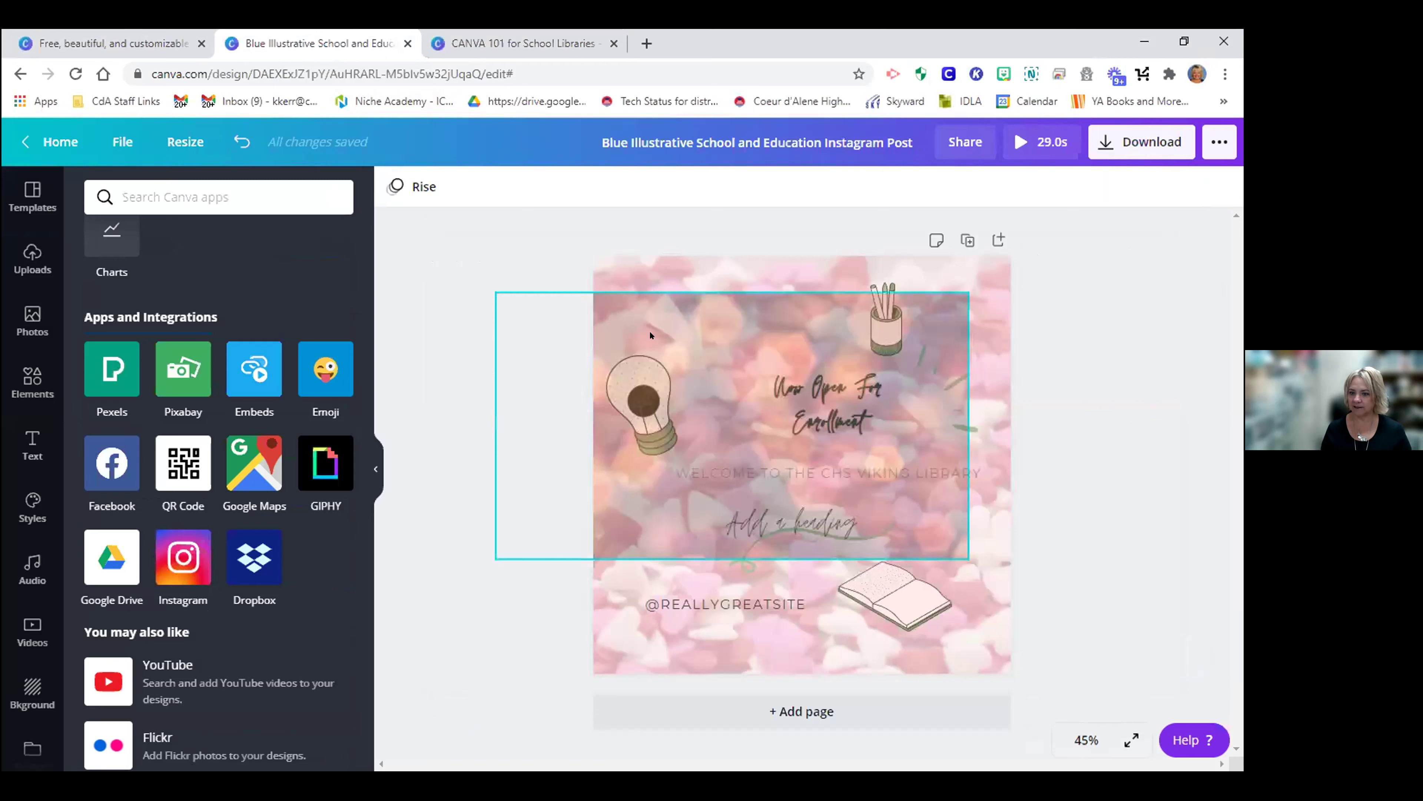
{"action": "left_click", "coordinate": [1153, 142]}
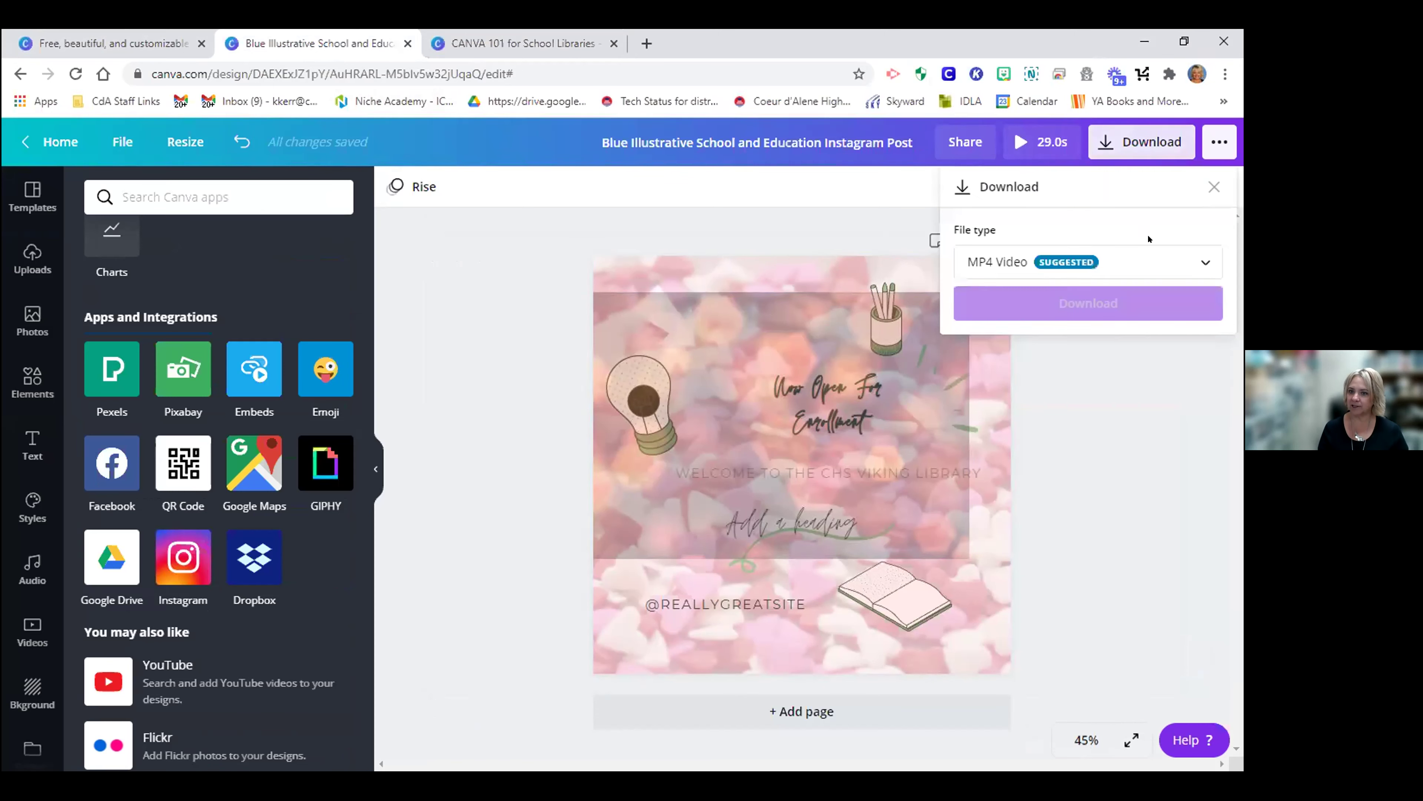
{"action": "left_click", "coordinate": [1154, 255]}
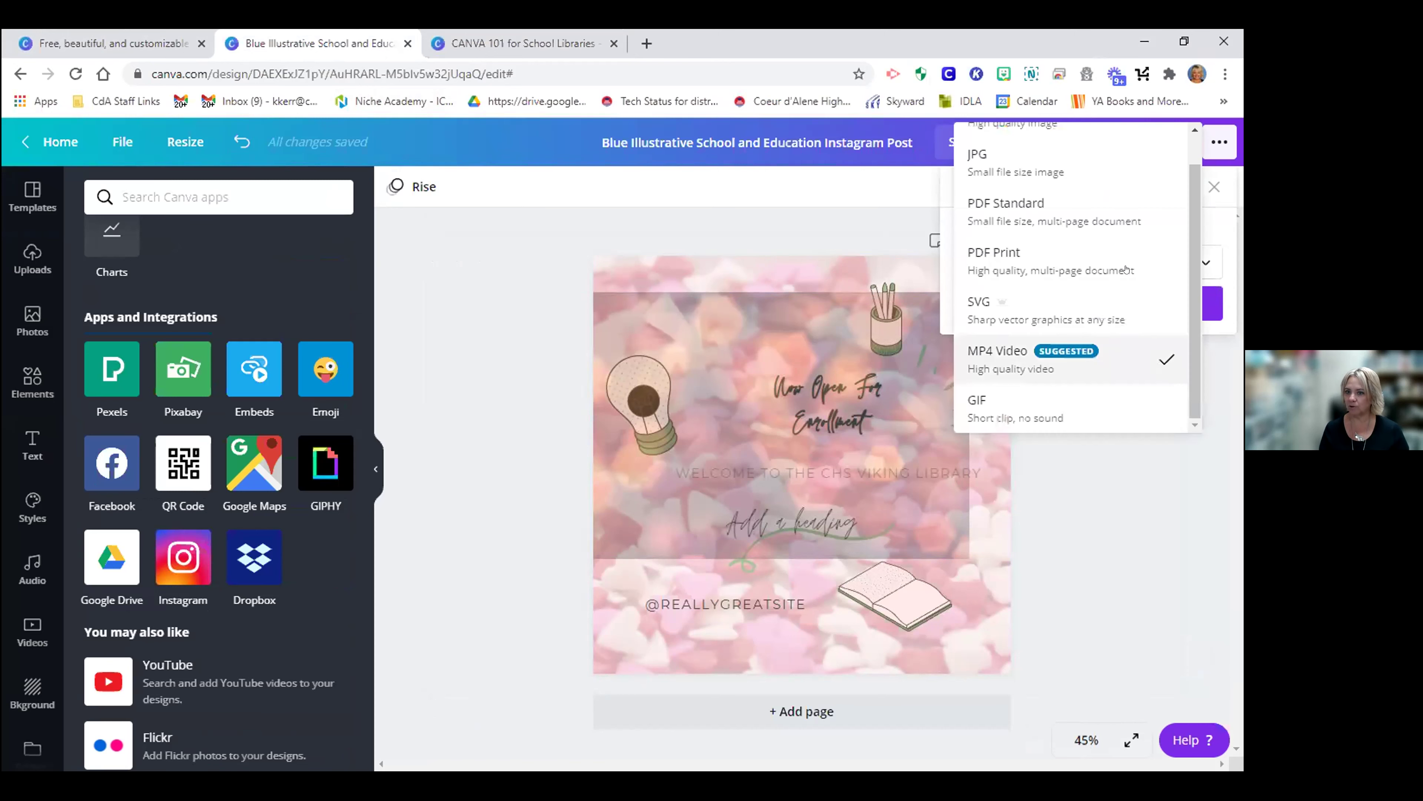
{"action": "scroll", "coordinate": [1126, 271], "scroll_direction": "up", "scroll_amount": 1}
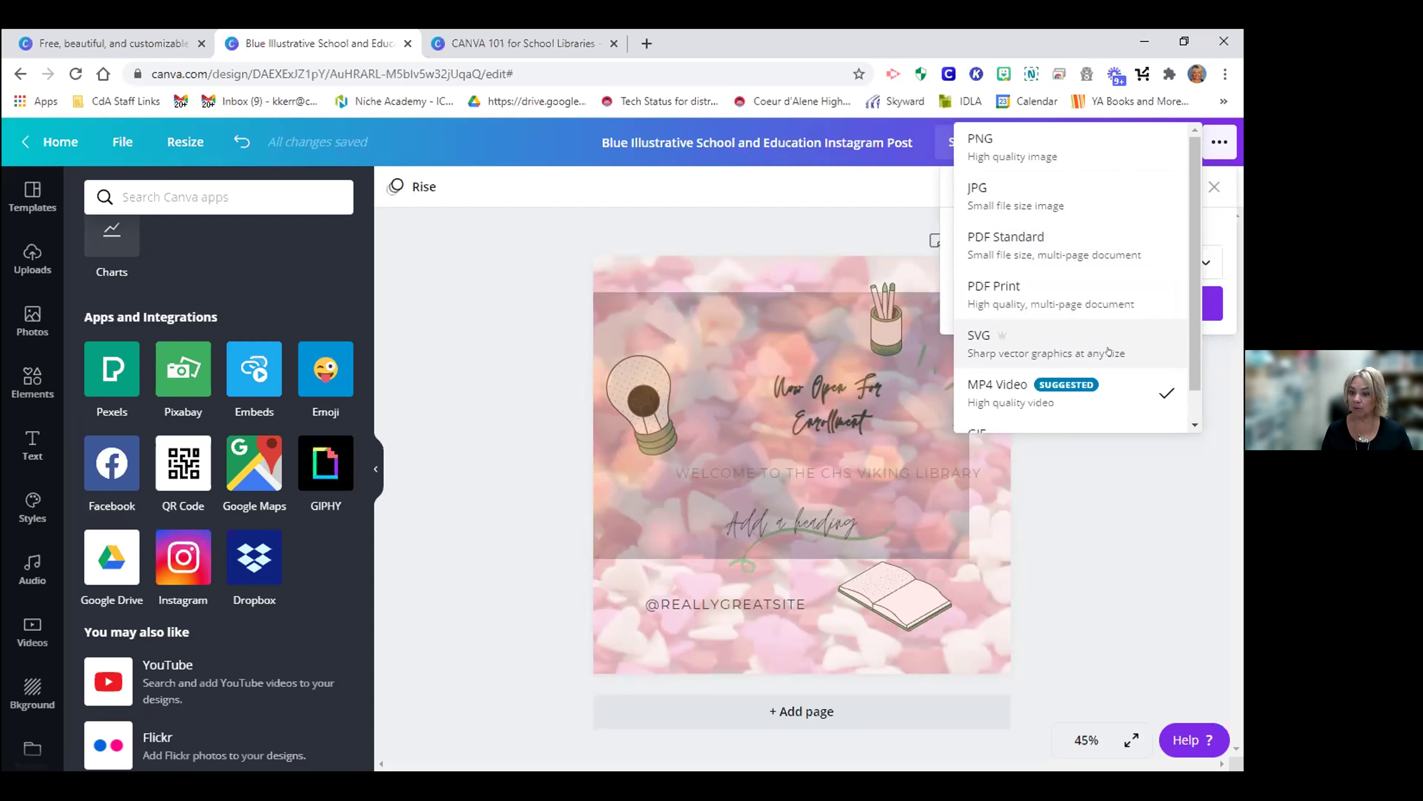
{"action": "scroll", "coordinate": [1108, 350], "scroll_direction": "down", "scroll_amount": 1}
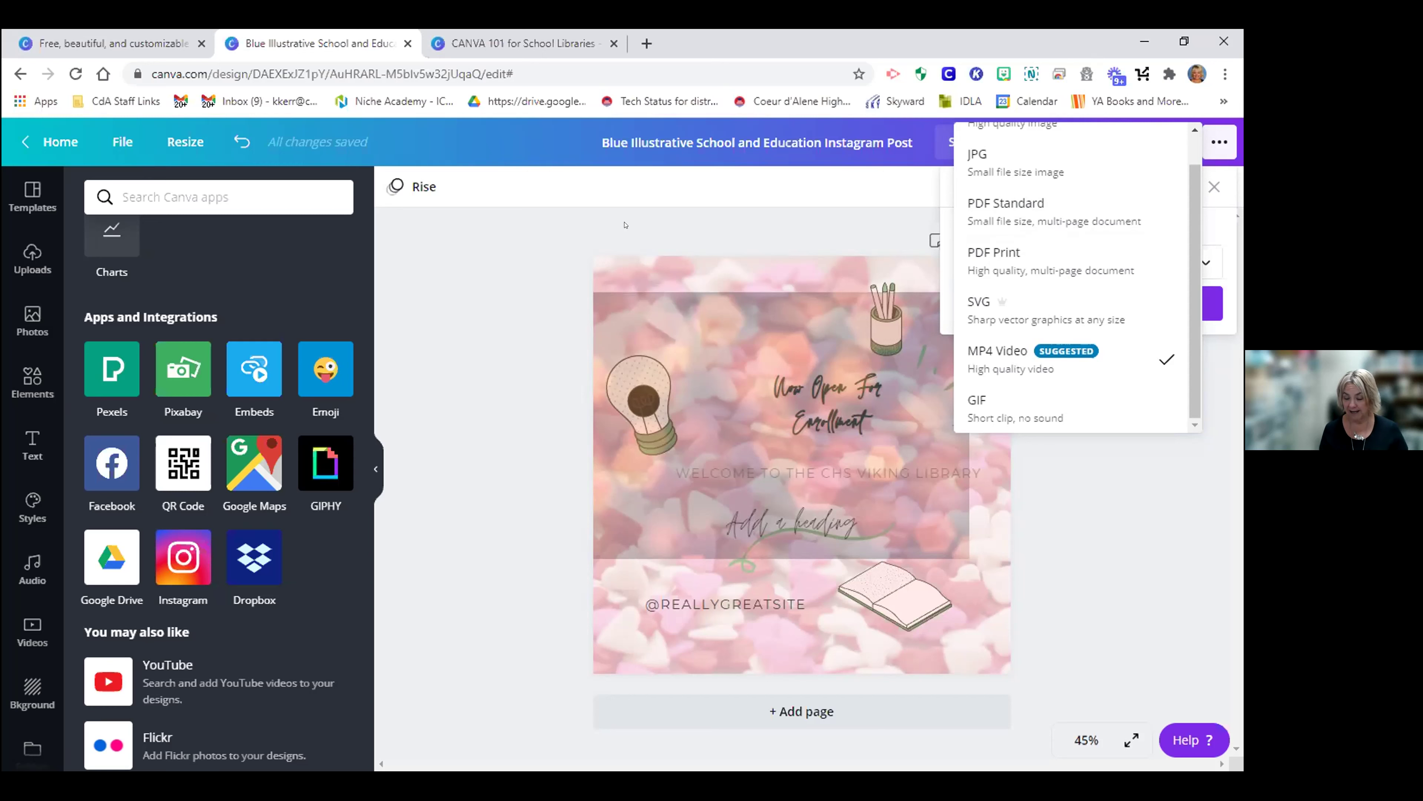
{"action": "key", "text": "Escape"}
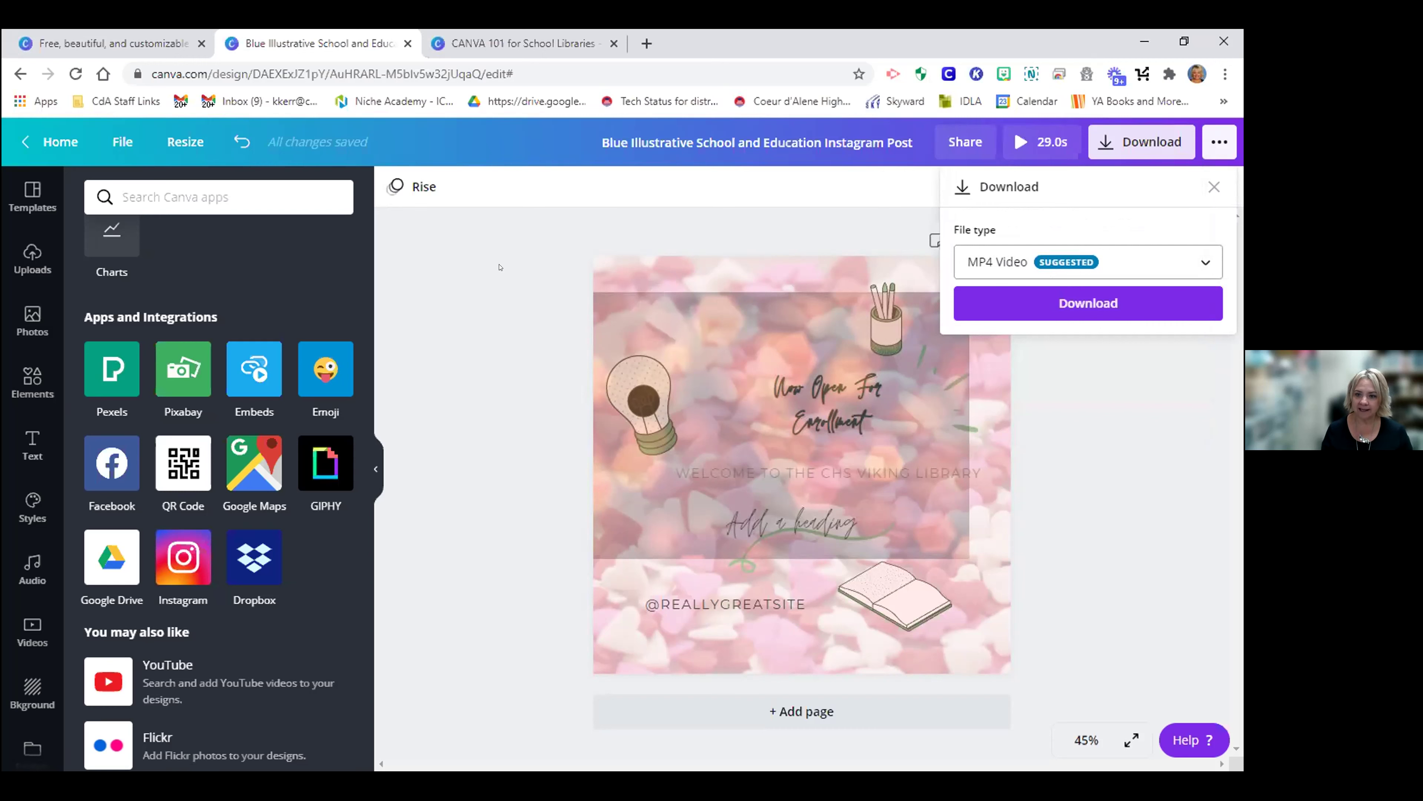
{"action": "left_click", "coordinate": [512, 247]}
Present CANVA 101 for School Libraries from page 8, advance to the closing "Thank you!!" slide, and exit the presentation
{"action": "left_click", "coordinate": [515, 43]}
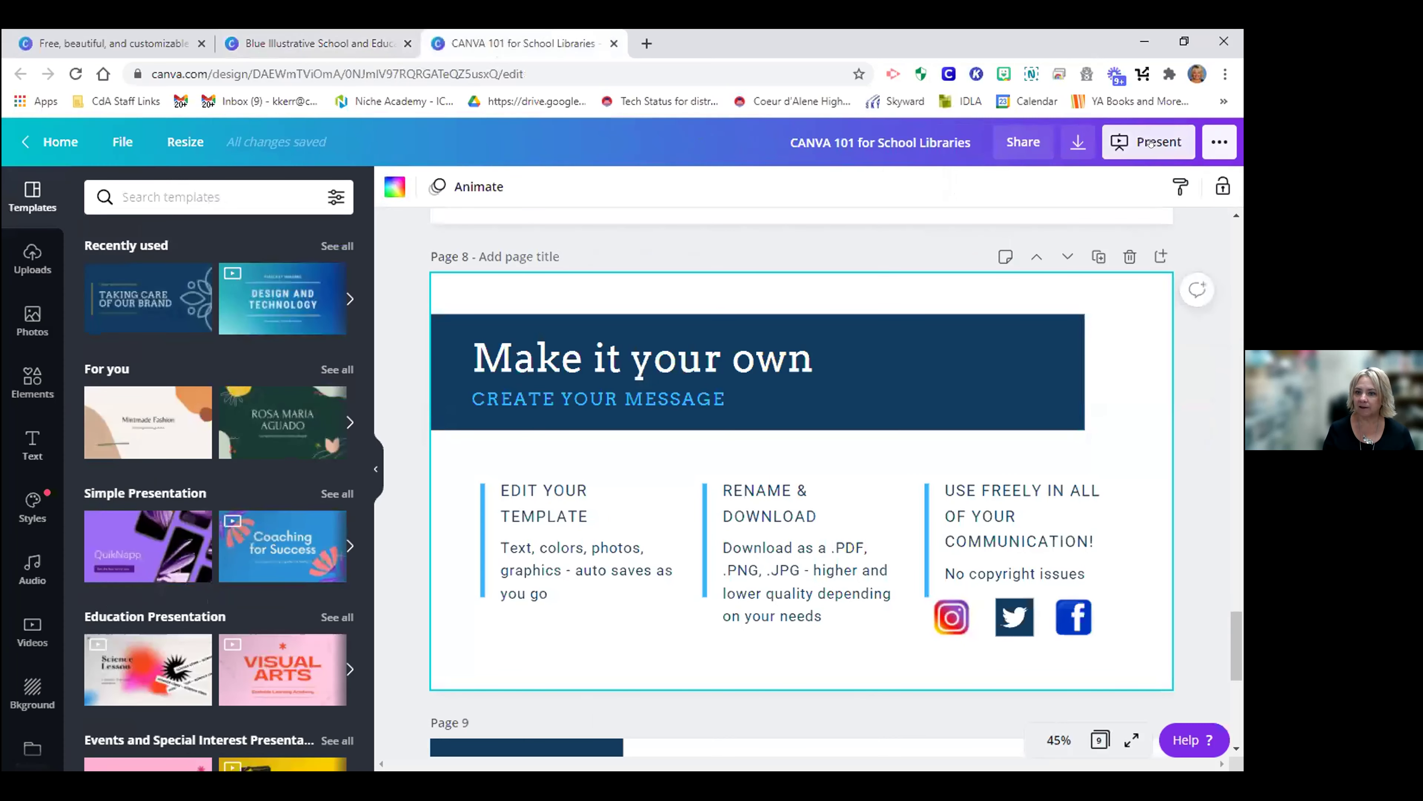
{"action": "left_click", "coordinate": [1112, 137]}
{"action": "left_click", "coordinate": [1098, 309]}
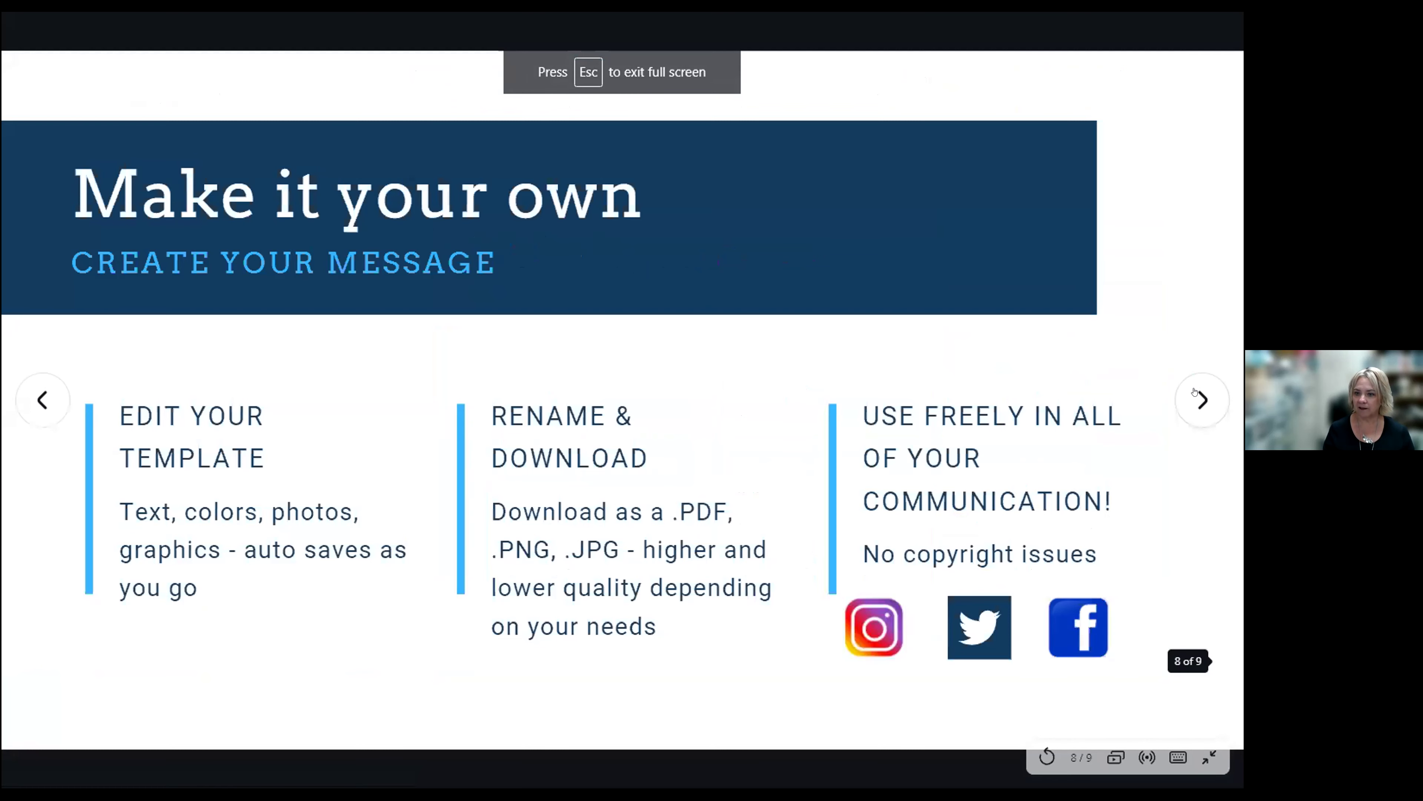
{"action": "left_click", "coordinate": [1199, 398]}
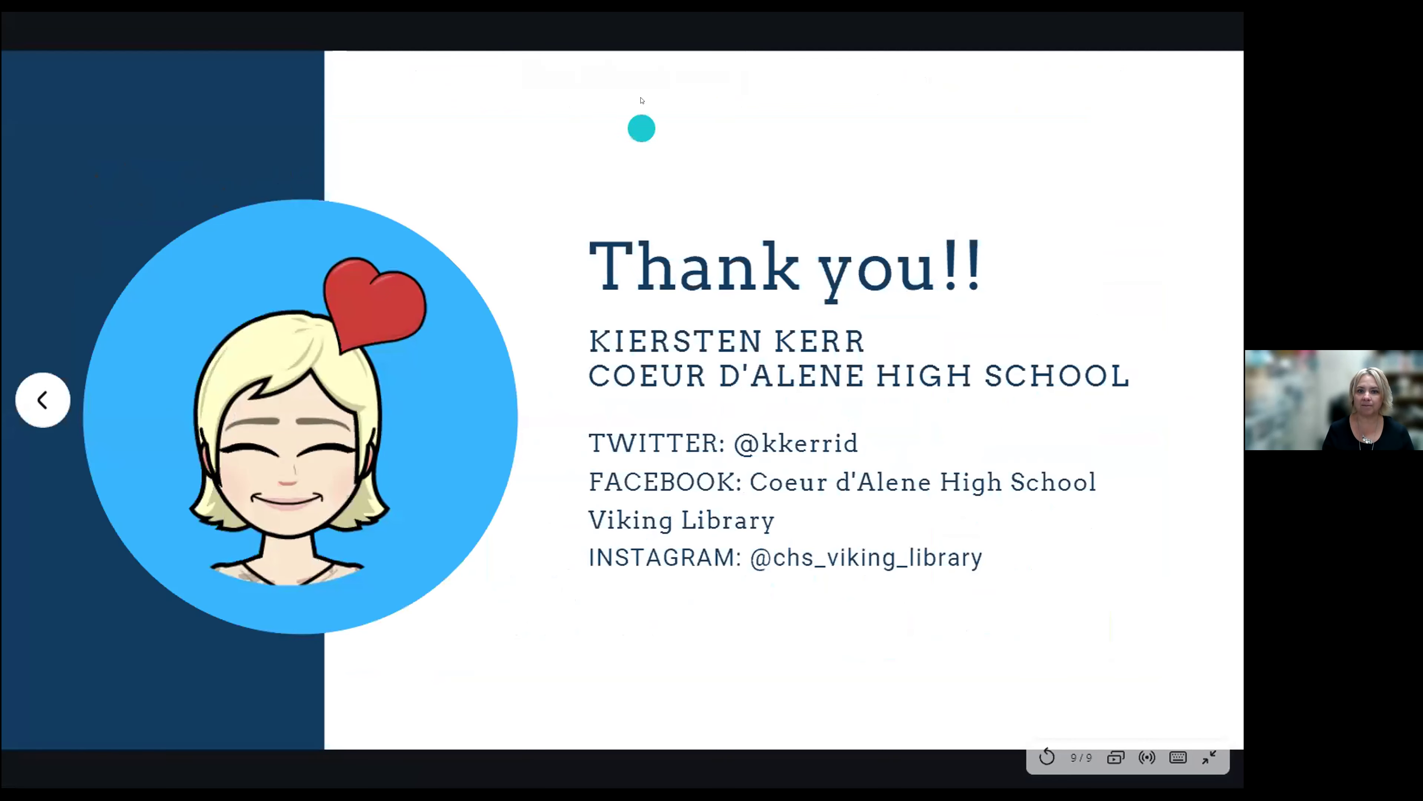
{"action": "mouse_move", "coordinate": [420, 16]}
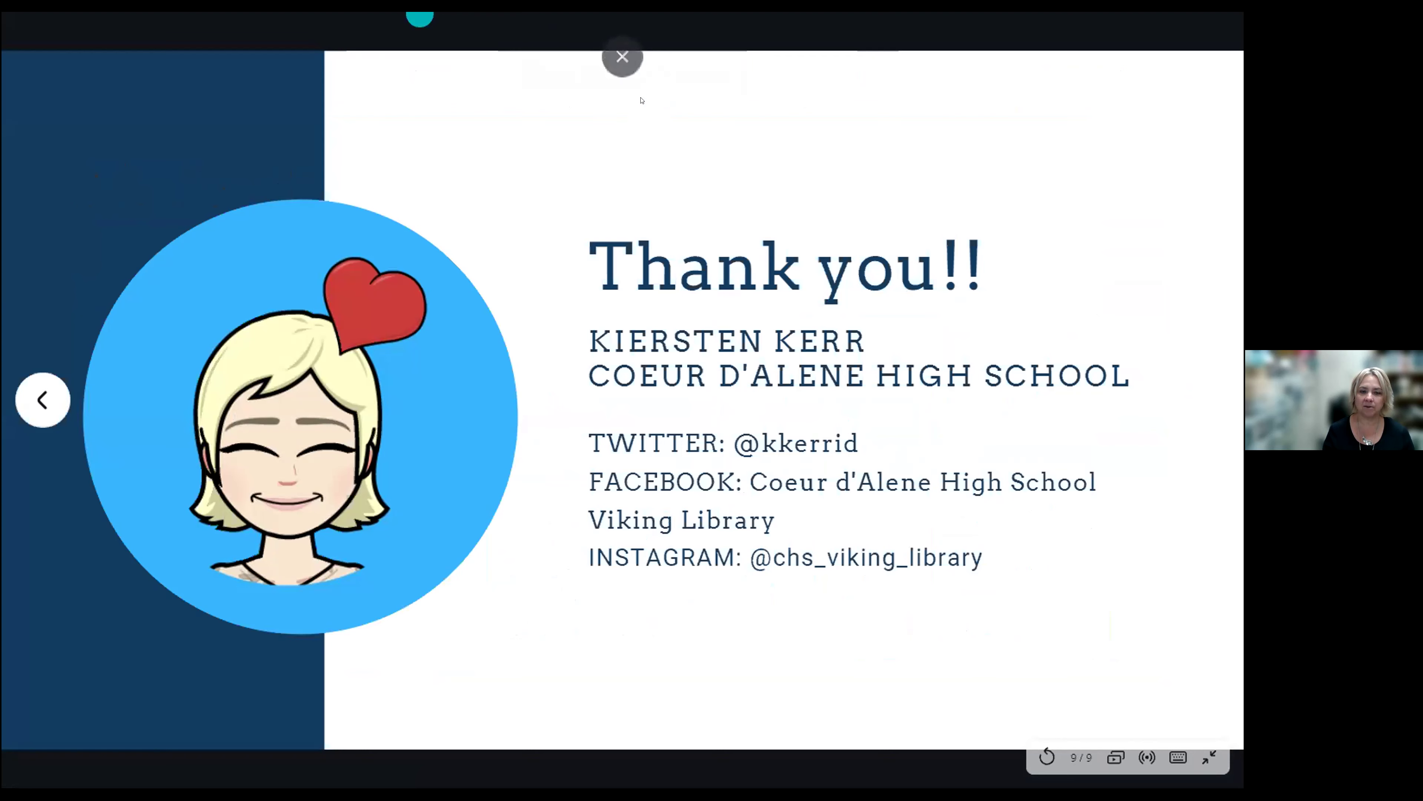
{"action": "left_click", "coordinate": [622, 57]}
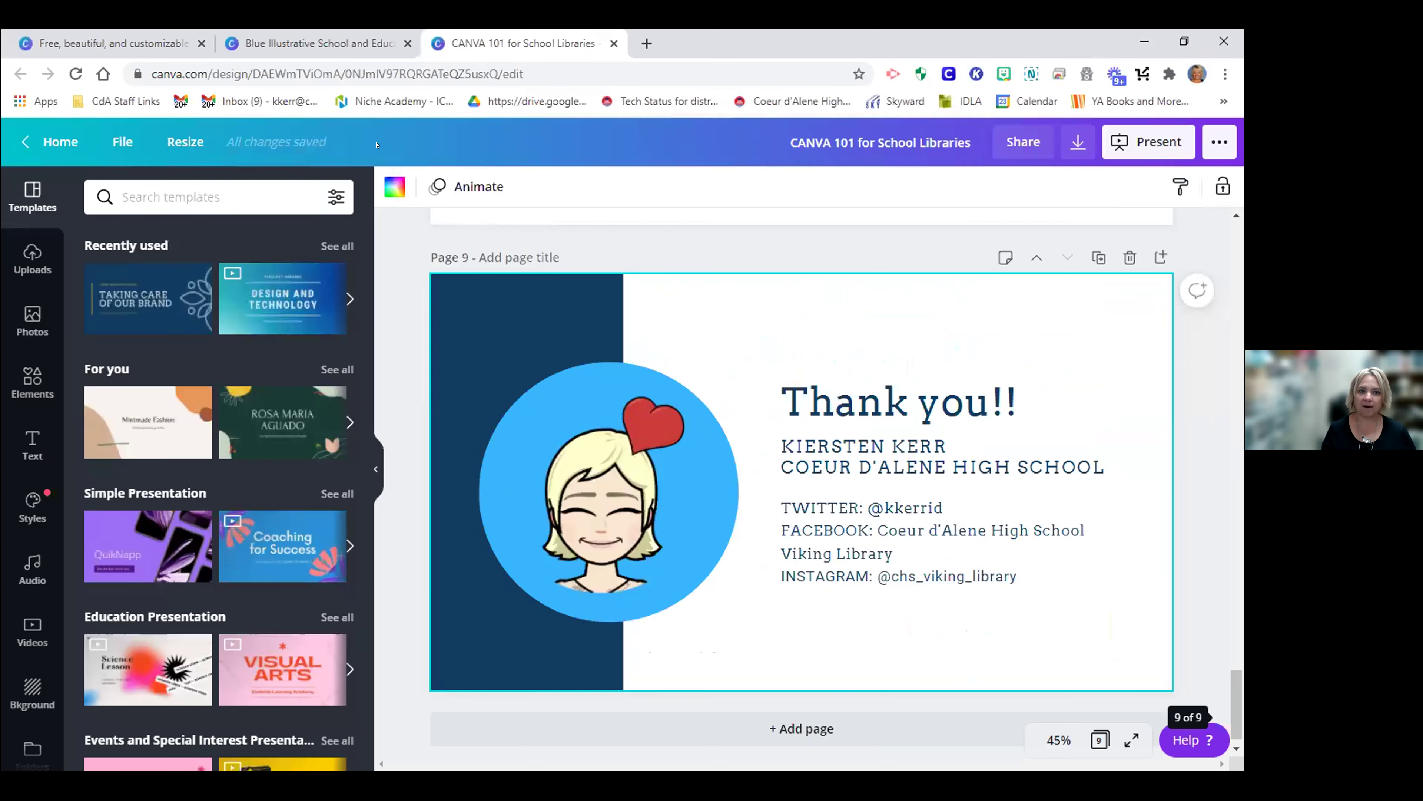